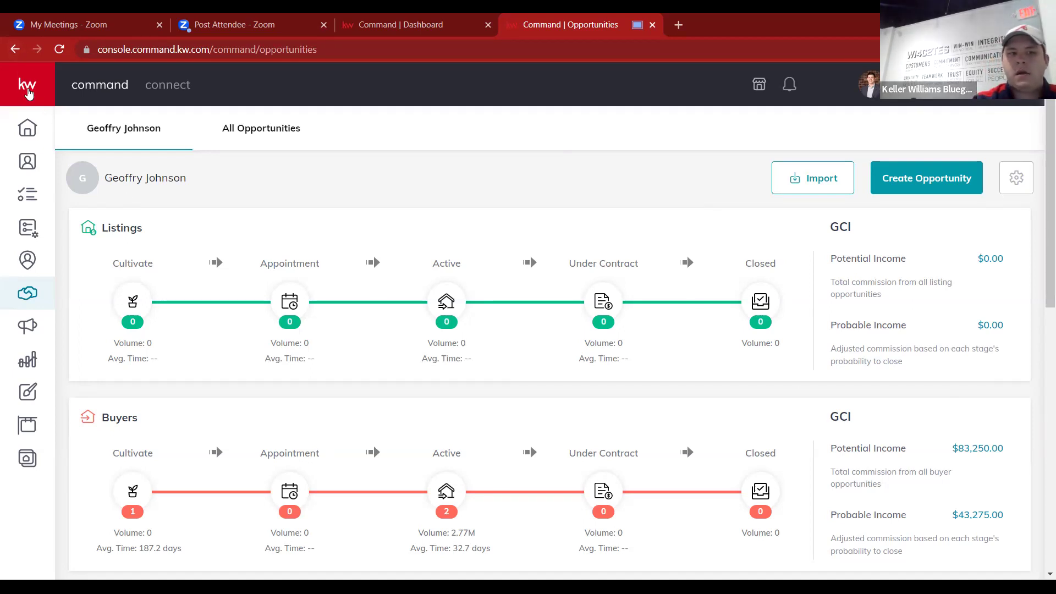
Start a new opportunity with Buyer as the opportunity type
{"action": "mouse_move", "coordinate": [33, 205]}
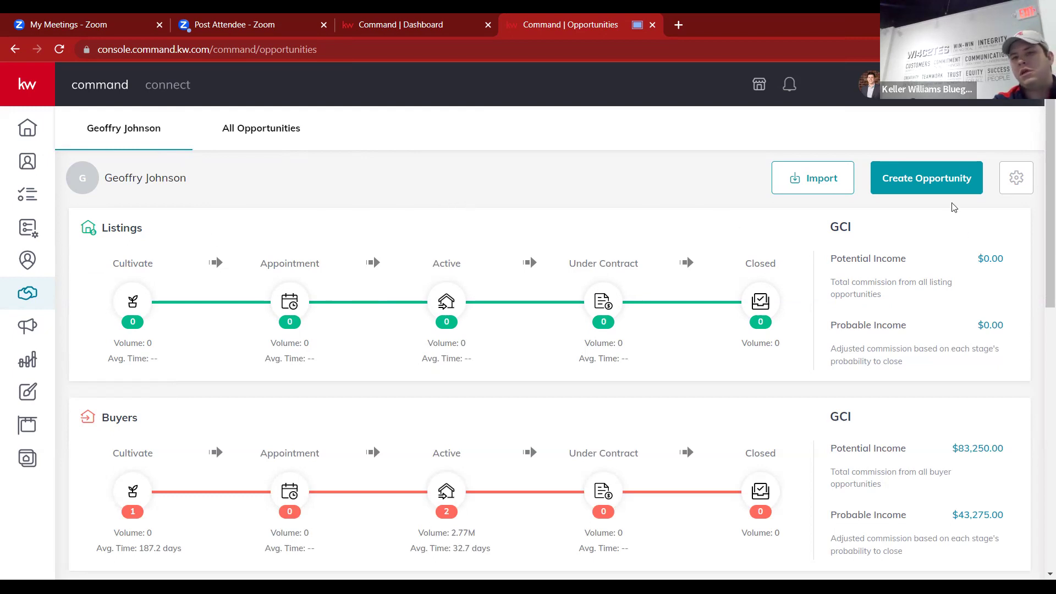
{"action": "left_click", "coordinate": [942, 176]}
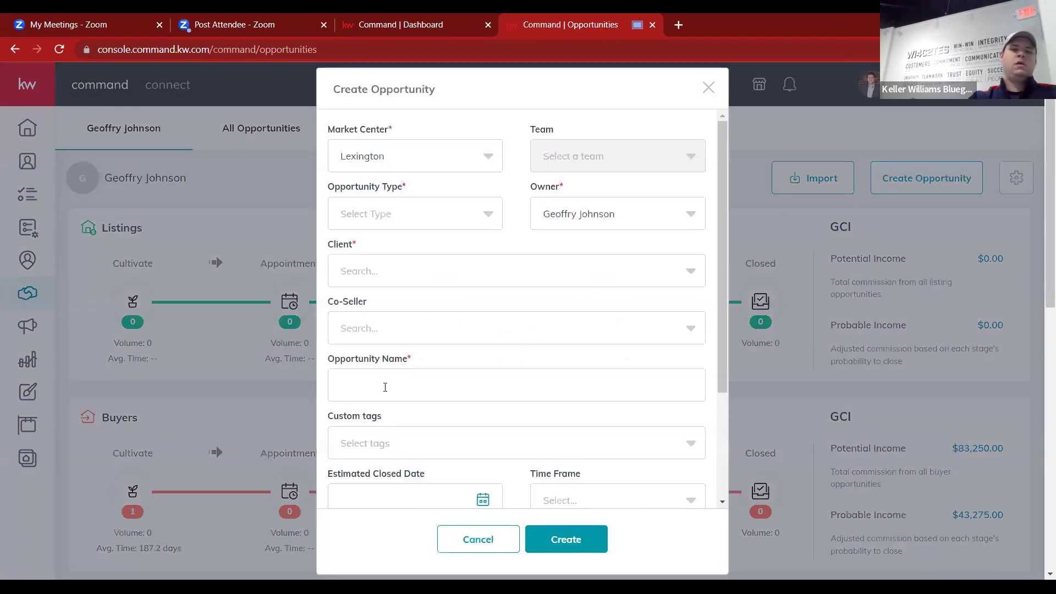
{"action": "left_click", "coordinate": [491, 218]}
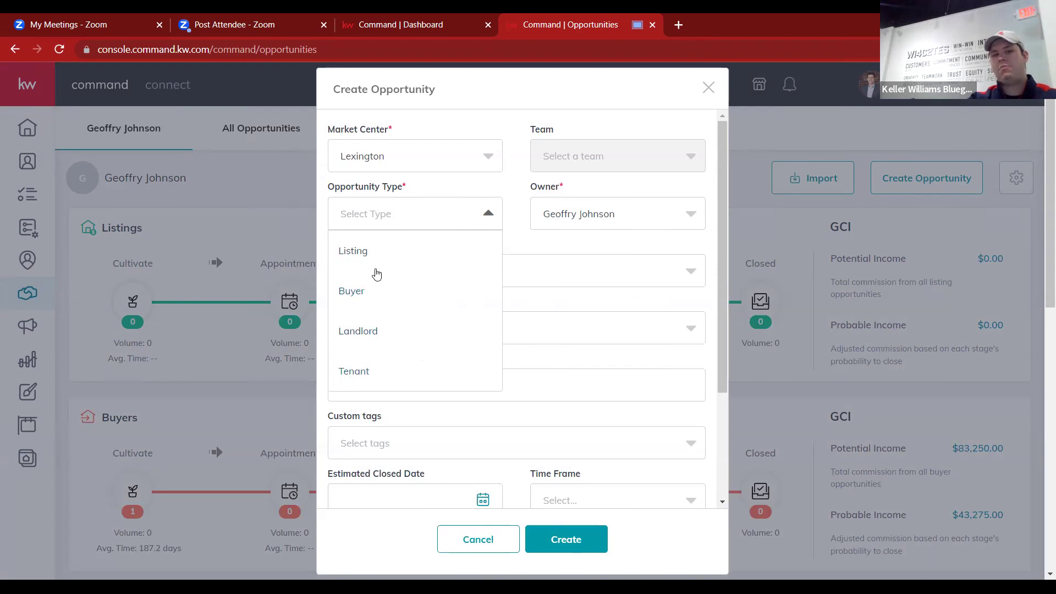
{"action": "left_click", "coordinate": [355, 298]}
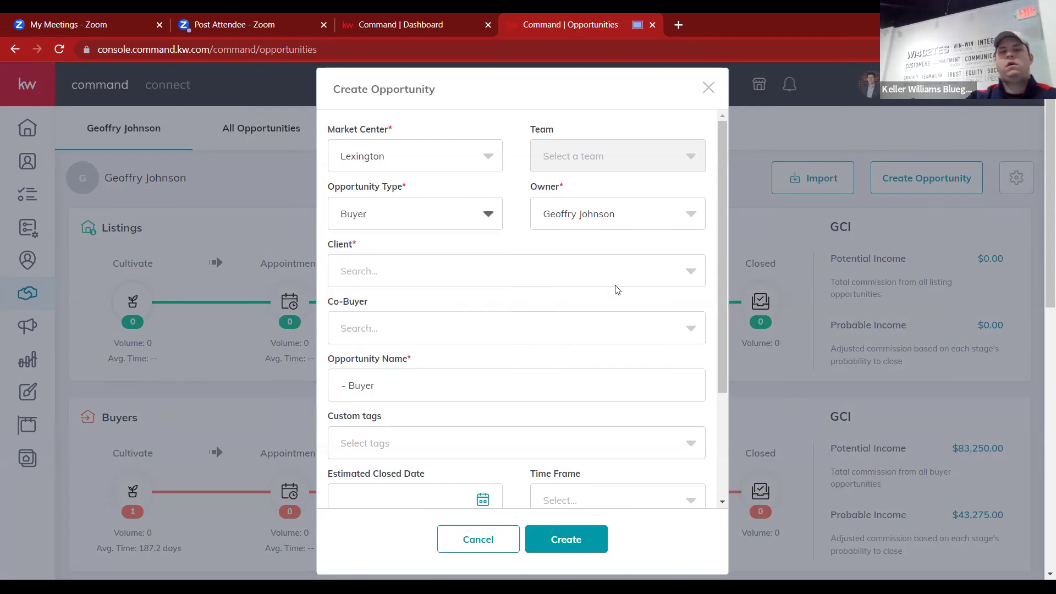
Search the Client field by first name and link the existing client contact
{"action": "left_click", "coordinate": [507, 281]}
{"action": "type", "text": "geoffry"}
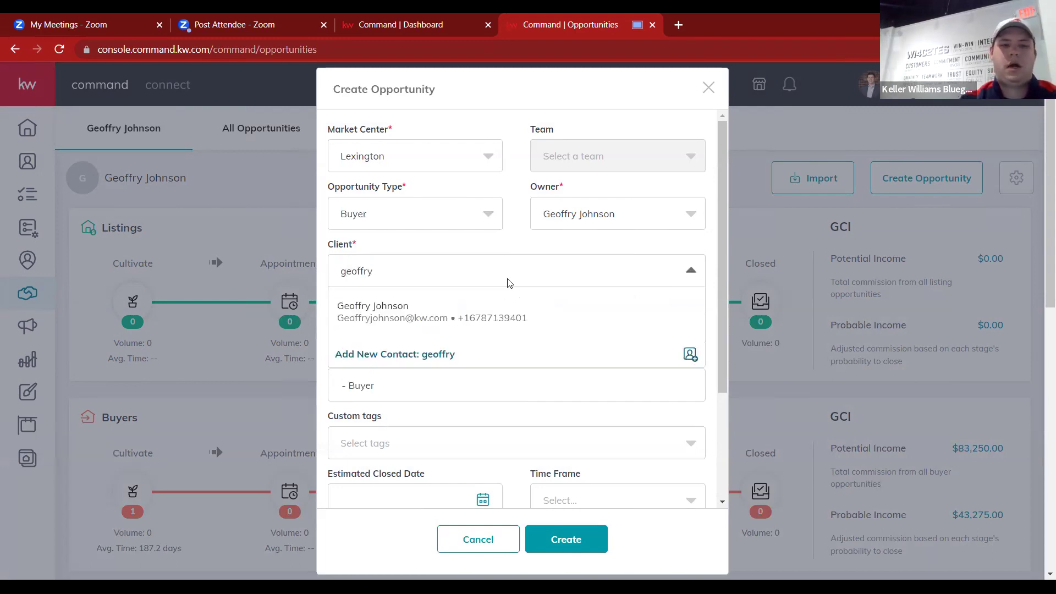
{"action": "left_click", "coordinate": [491, 316]}
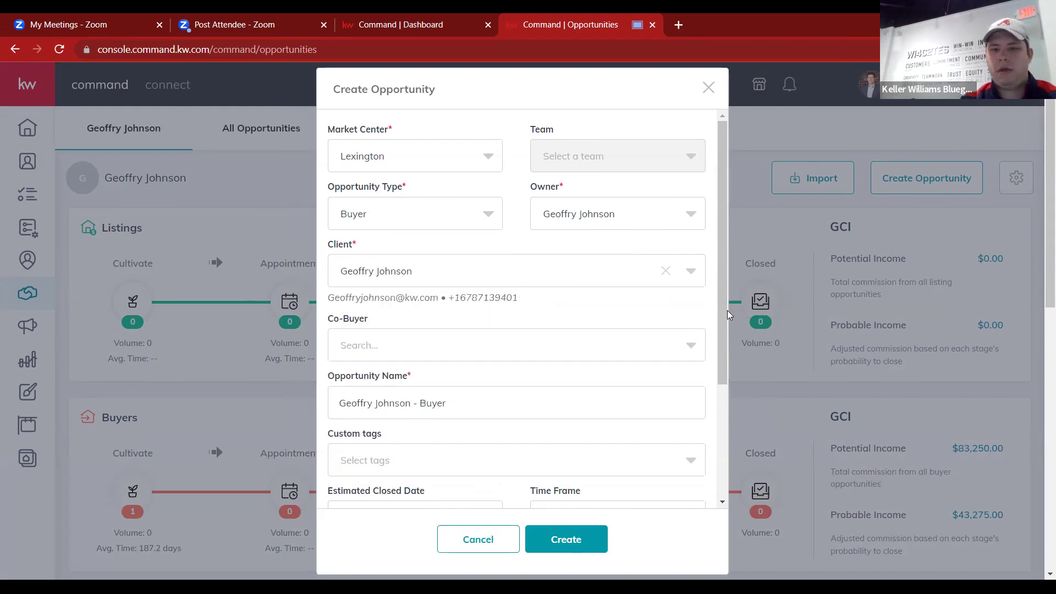
{"action": "left_click_drag", "start_coordinate": [719, 301], "coordinate": [725, 340]}
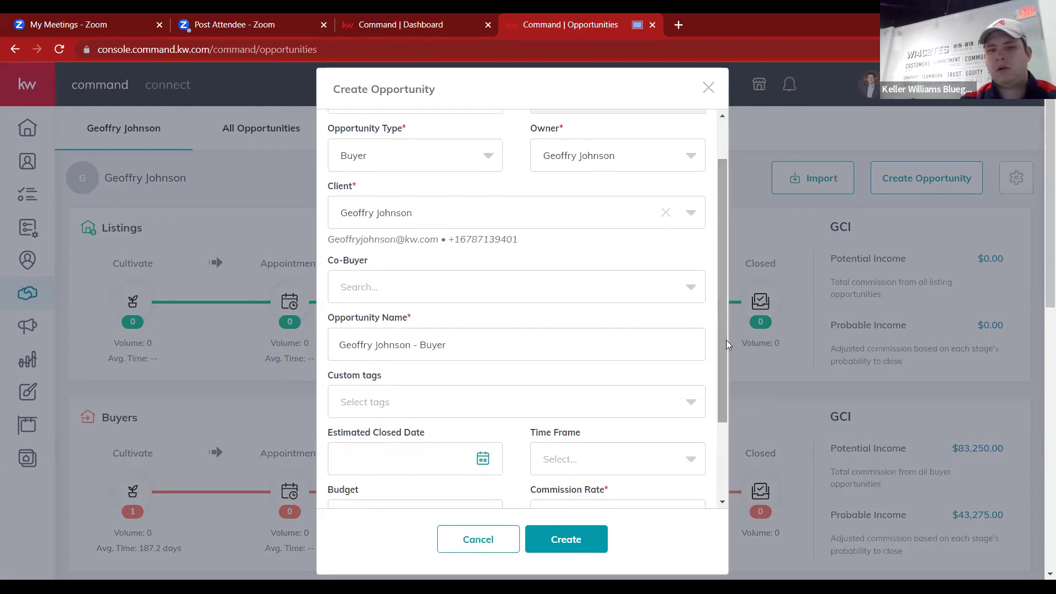
{"action": "left_click_drag", "start_coordinate": [724, 393], "coordinate": [727, 450]}
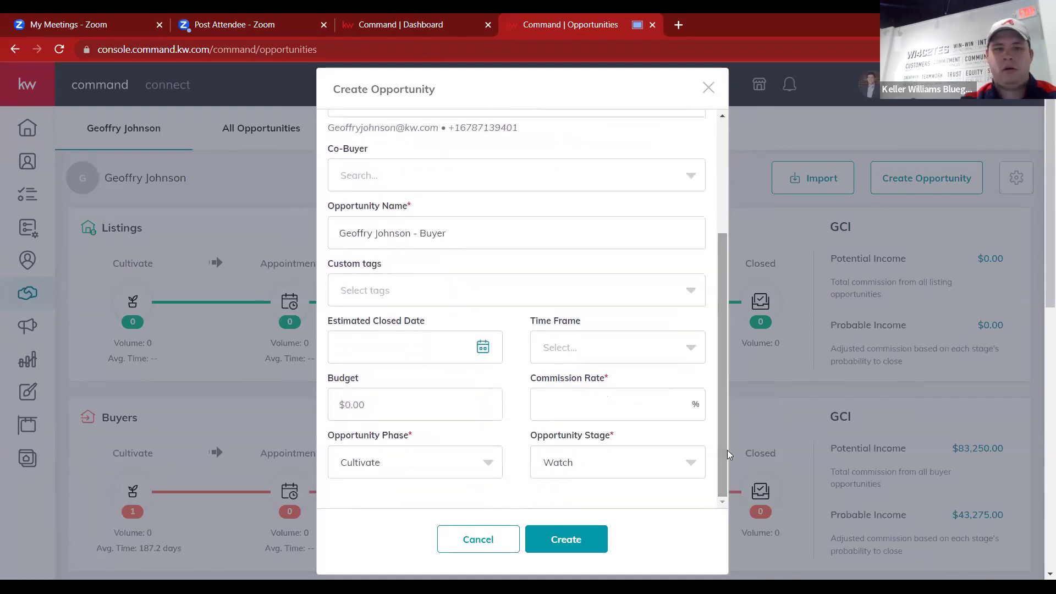
Replace 'Buyer' in the opportunity name with '123 Main St.', leaving custom tags empty
{"action": "double_click", "coordinate": [470, 235]}
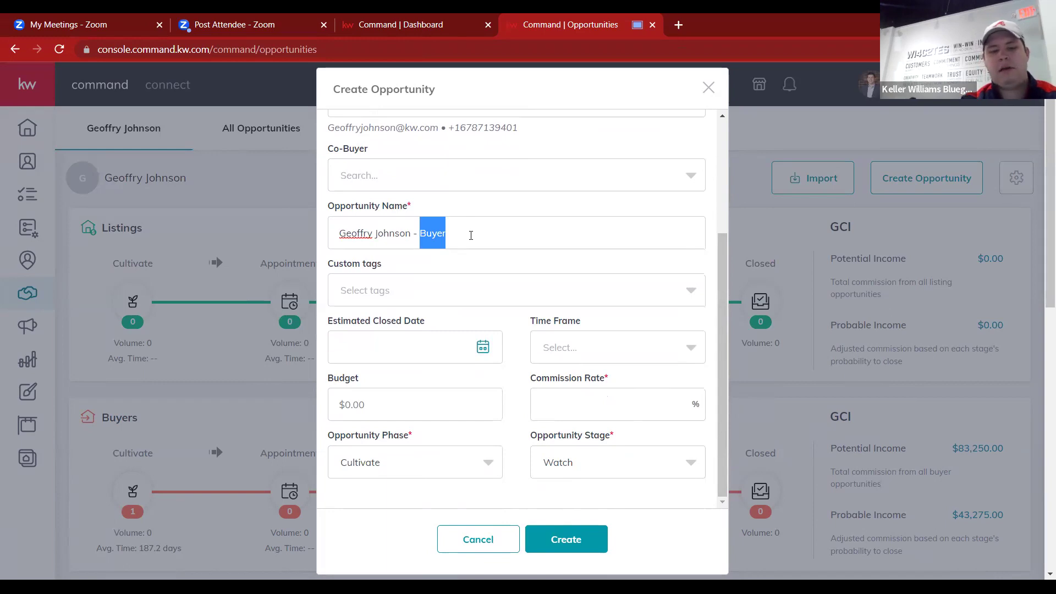
{"action": "key", "text": "BackSpace"}
{"action": "type", "text": "123"}
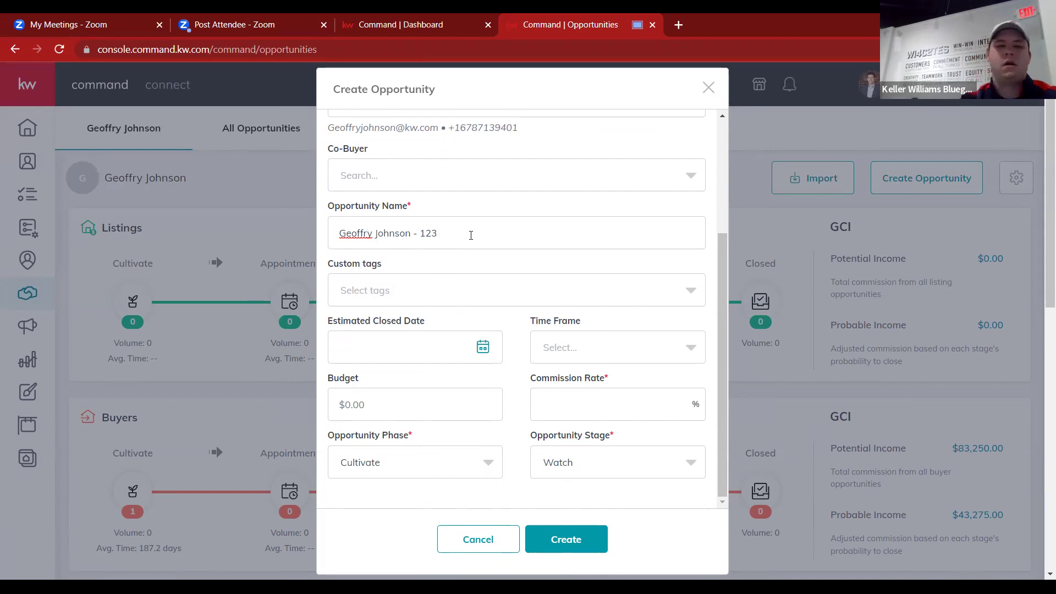
{"action": "type", "text": "Main "}
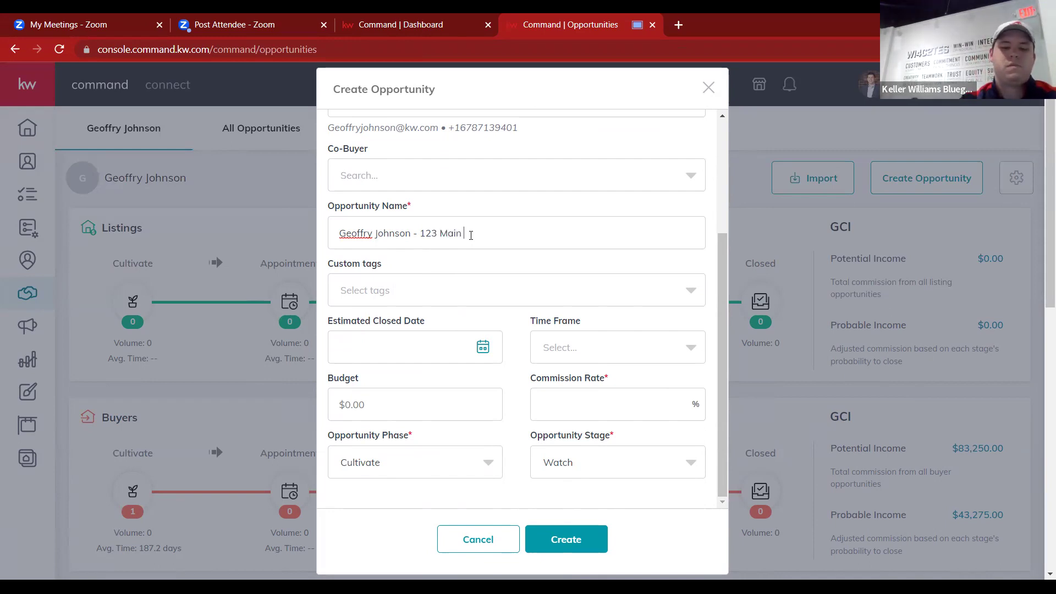
{"action": "type", "text": "St."}
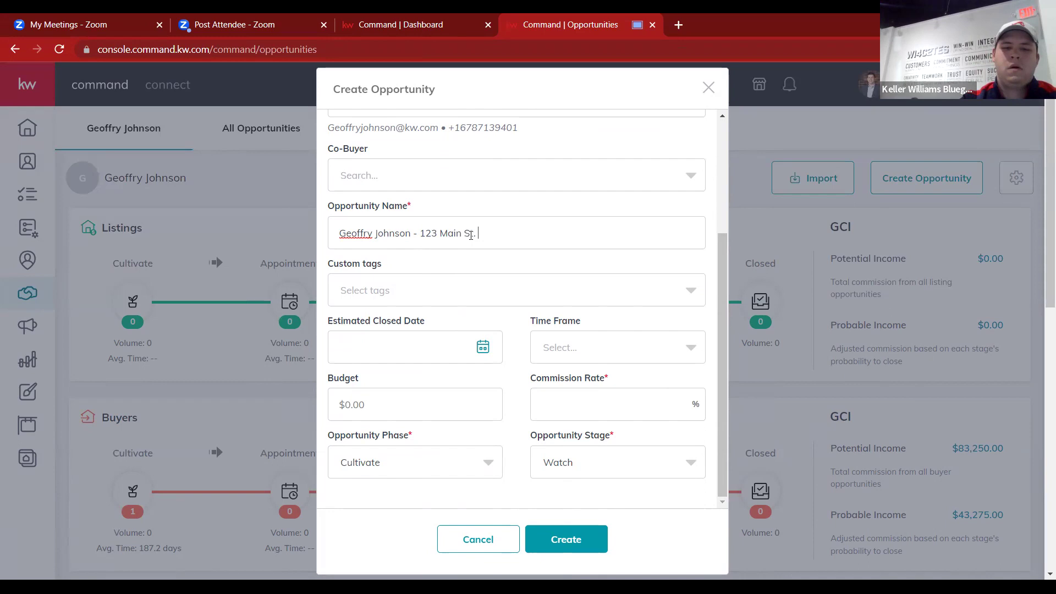
{"action": "left_click", "coordinate": [542, 294]}
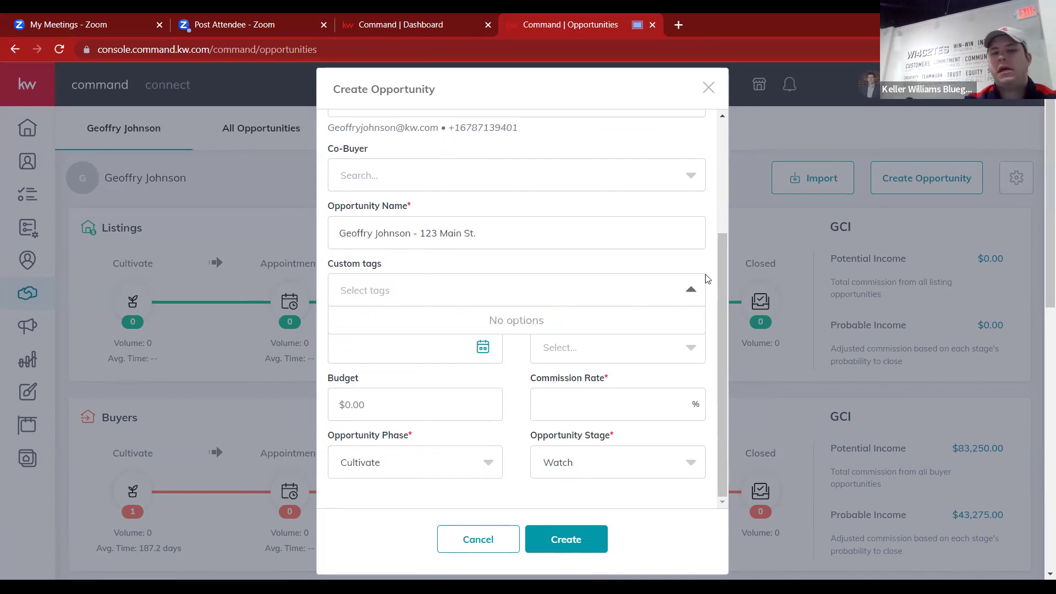
{"action": "left_click", "coordinate": [692, 293]}
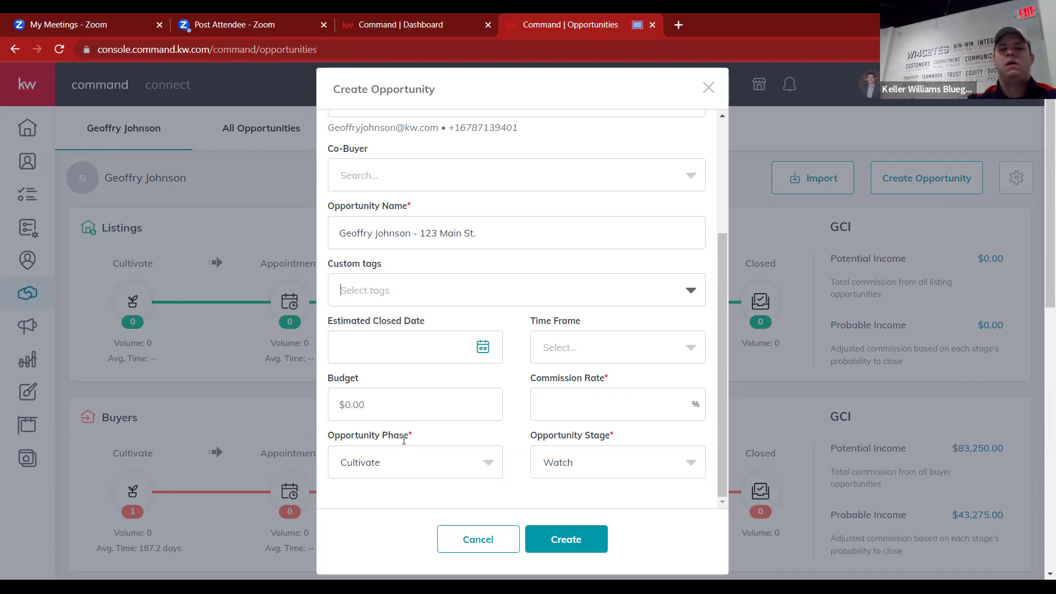
Set the estimated closing date to July 14, 2023
{"action": "left_click", "coordinate": [482, 348]}
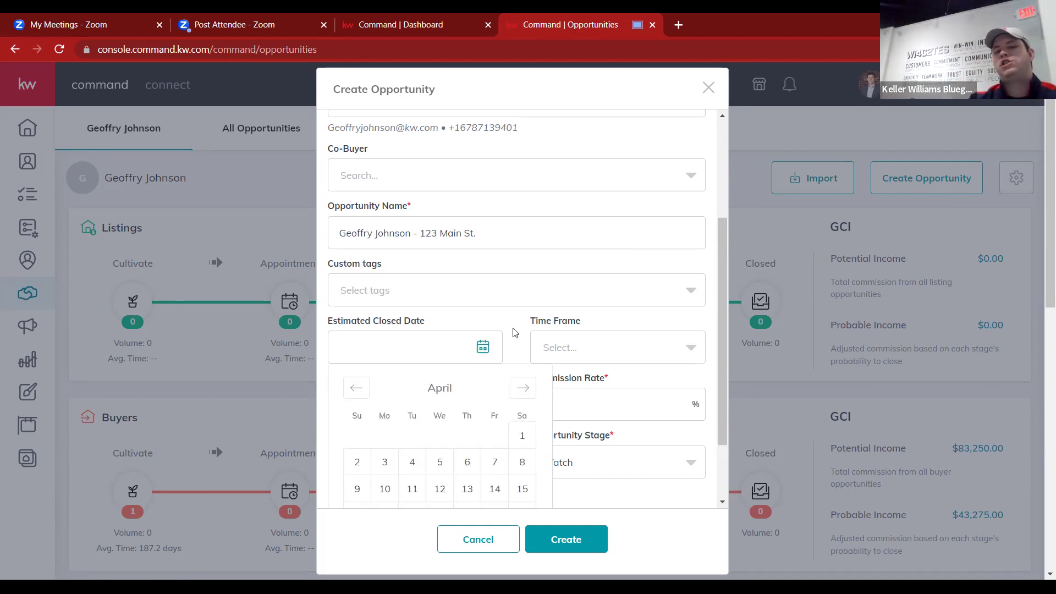
{"action": "scroll", "coordinate": [513, 331], "scroll_direction": "down", "scroll_amount": 1}
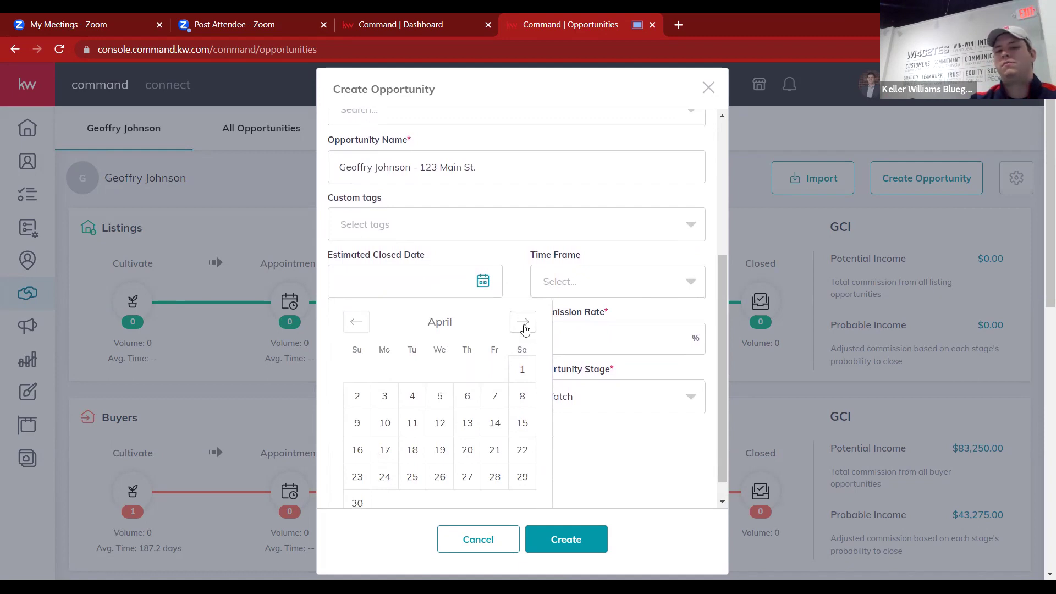
{"action": "left_click", "coordinate": [524, 324]}
{"action": "left_click", "coordinate": [524, 324]}
{"action": "left_click", "coordinate": [523, 325]}
{"action": "left_click", "coordinate": [494, 423]}
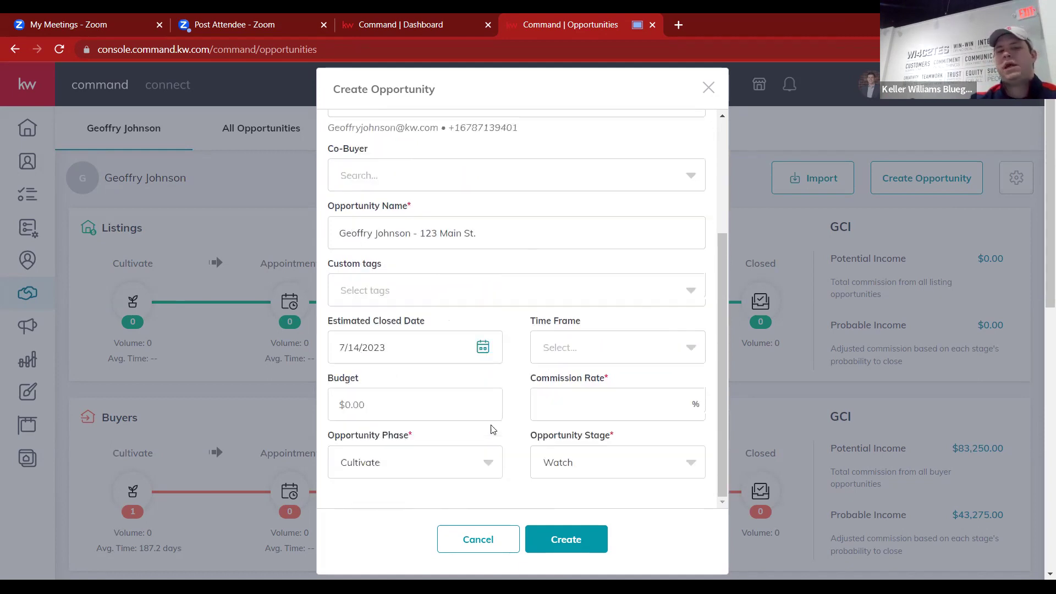
Choose a 3 months time frame and enter a 250,000 budget
{"action": "left_click", "coordinate": [649, 359]}
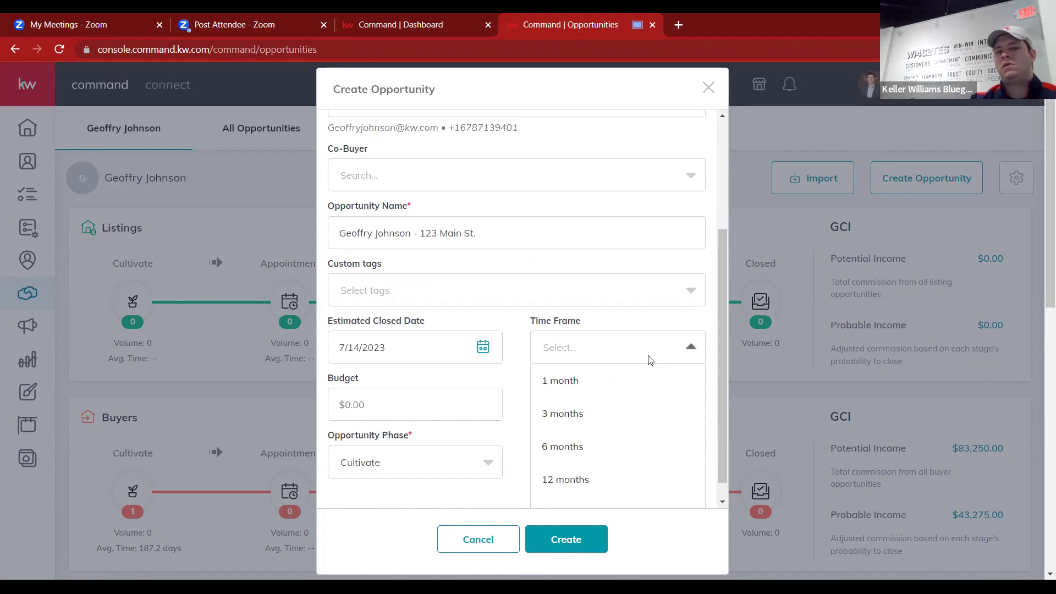
{"action": "left_click", "coordinate": [616, 424]}
{"action": "left_click", "coordinate": [406, 414]}
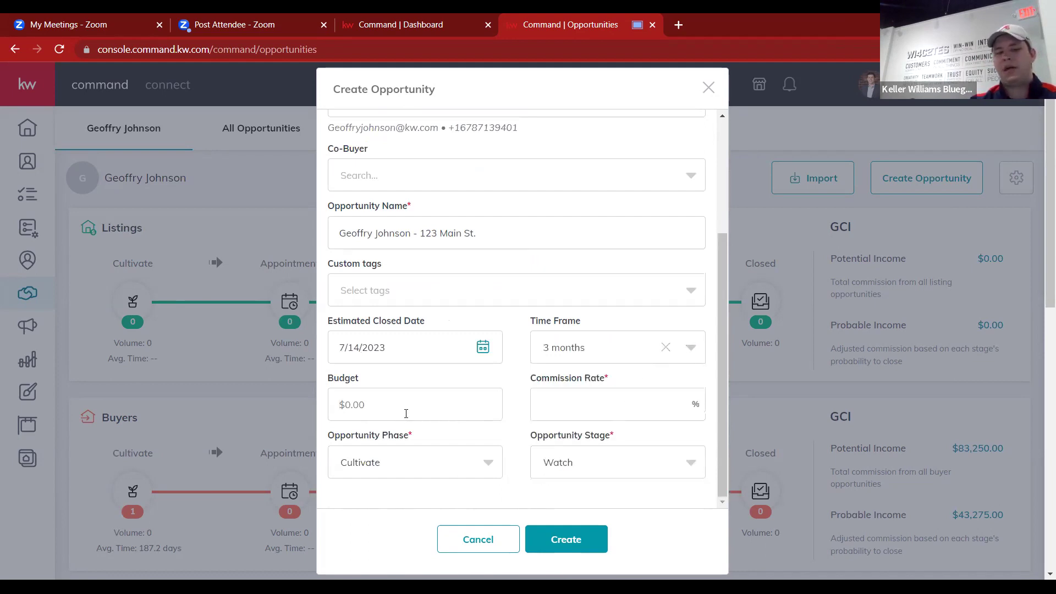
{"action": "type", "text": "25"}
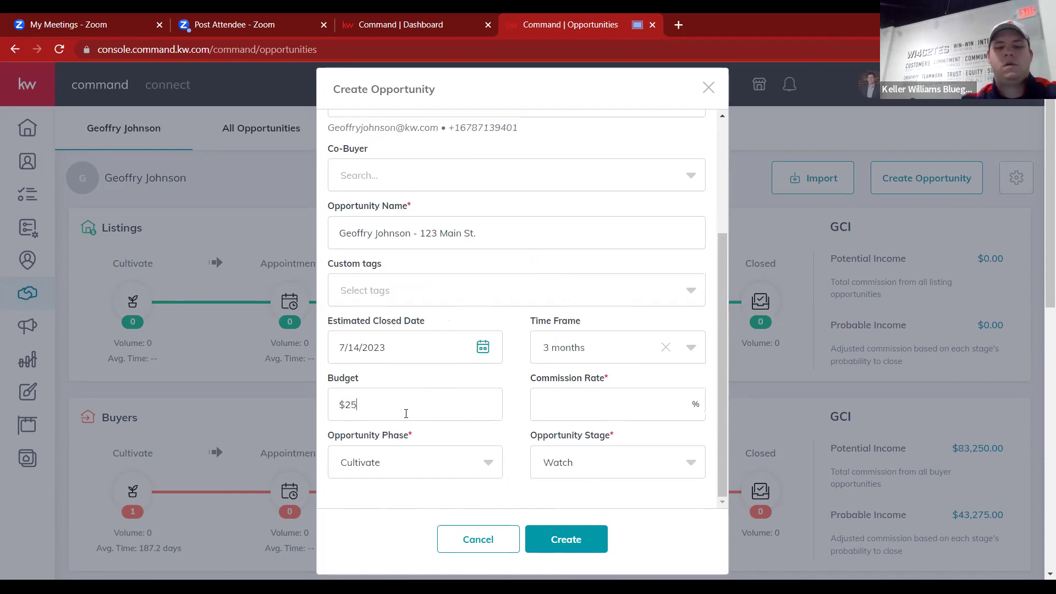
{"action": "type", "text": "0,000"}
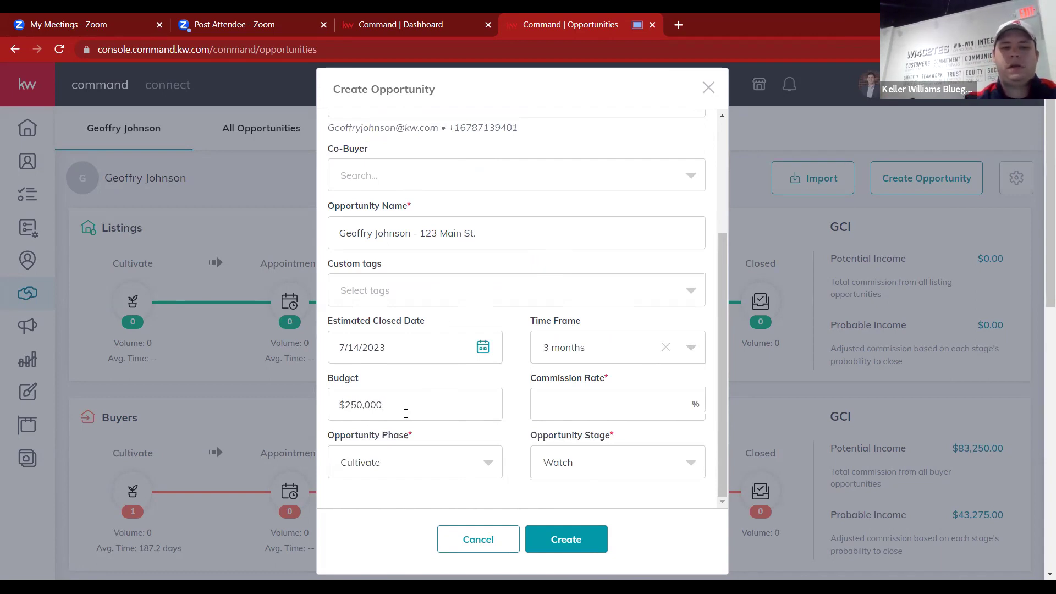
{"action": "left_click", "coordinate": [674, 411]}
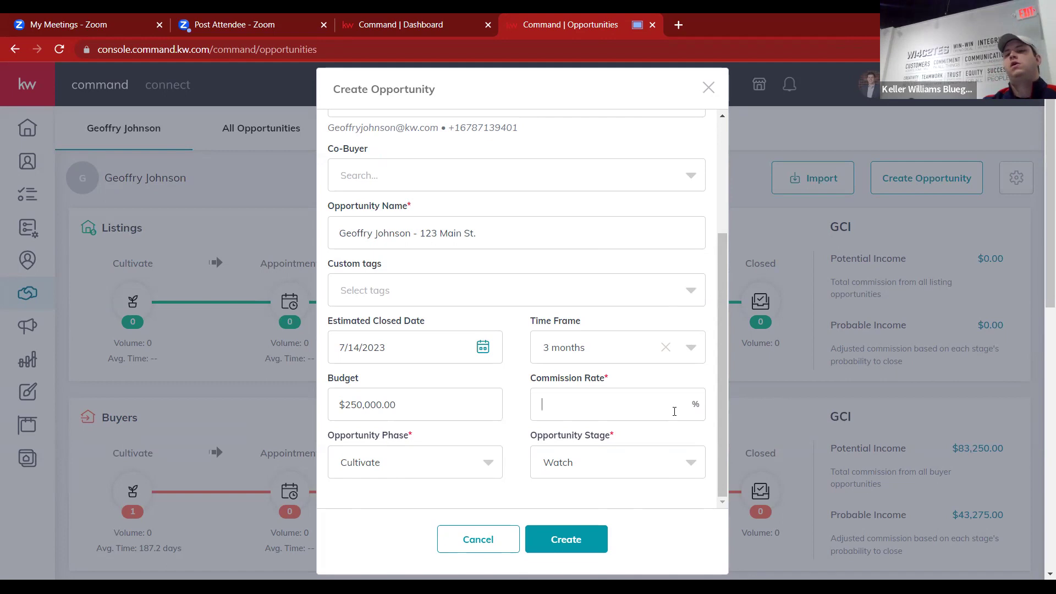
Enter a 3% commission rate, set the stage to Hot, and create the opportunity
{"action": "type", "text": "3"}
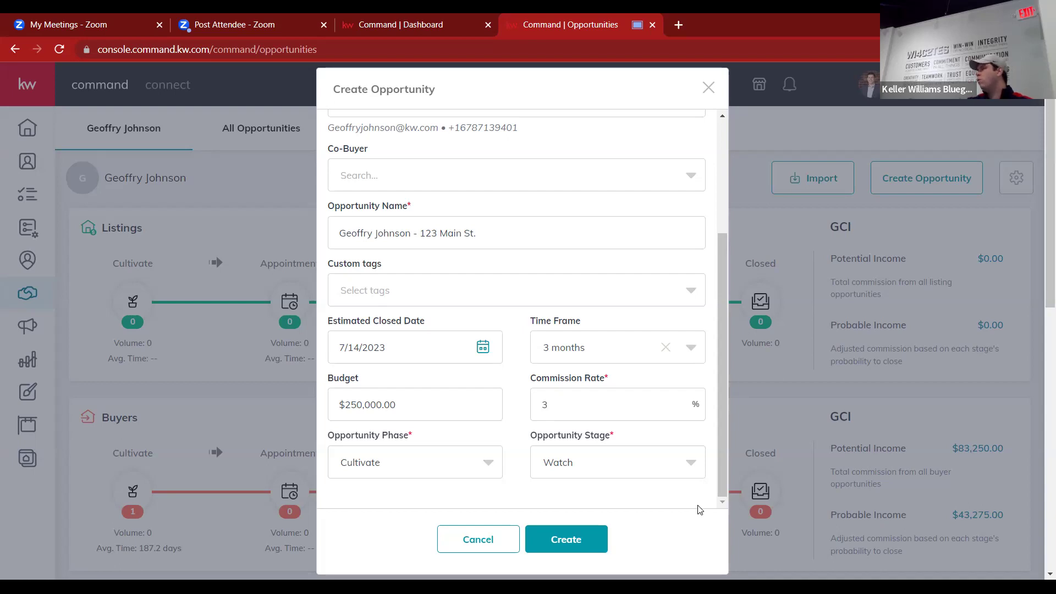
{"action": "left_click", "coordinate": [690, 474]}
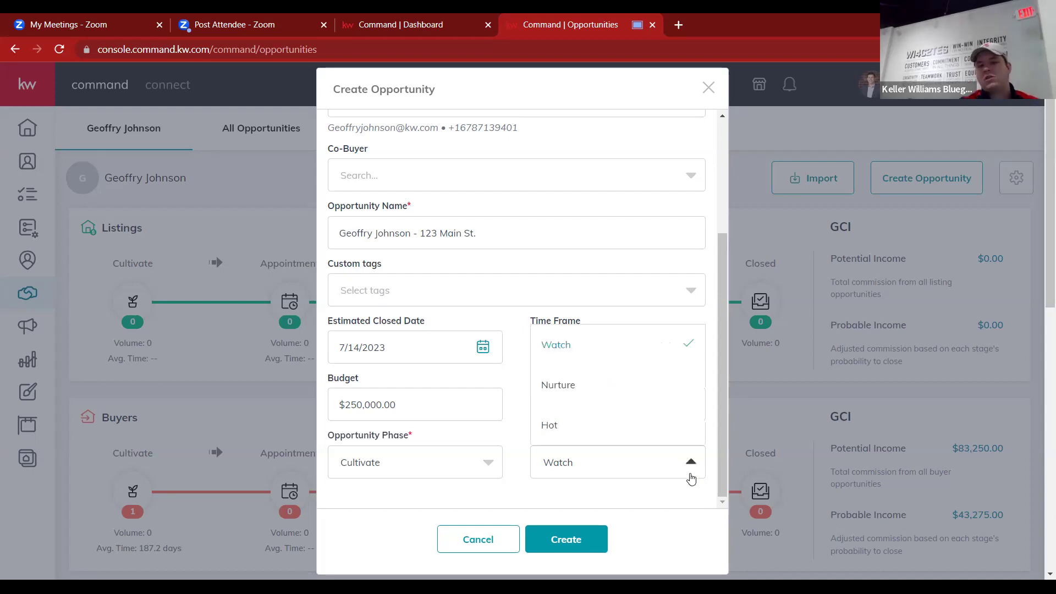
{"action": "left_click", "coordinate": [559, 428]}
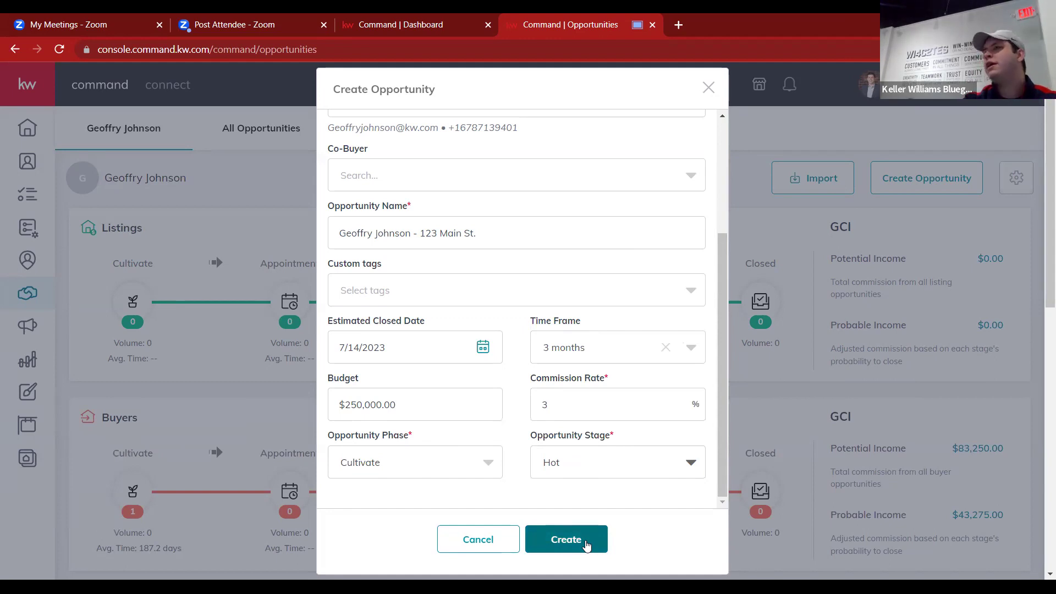
{"action": "left_click", "coordinate": [586, 544]}
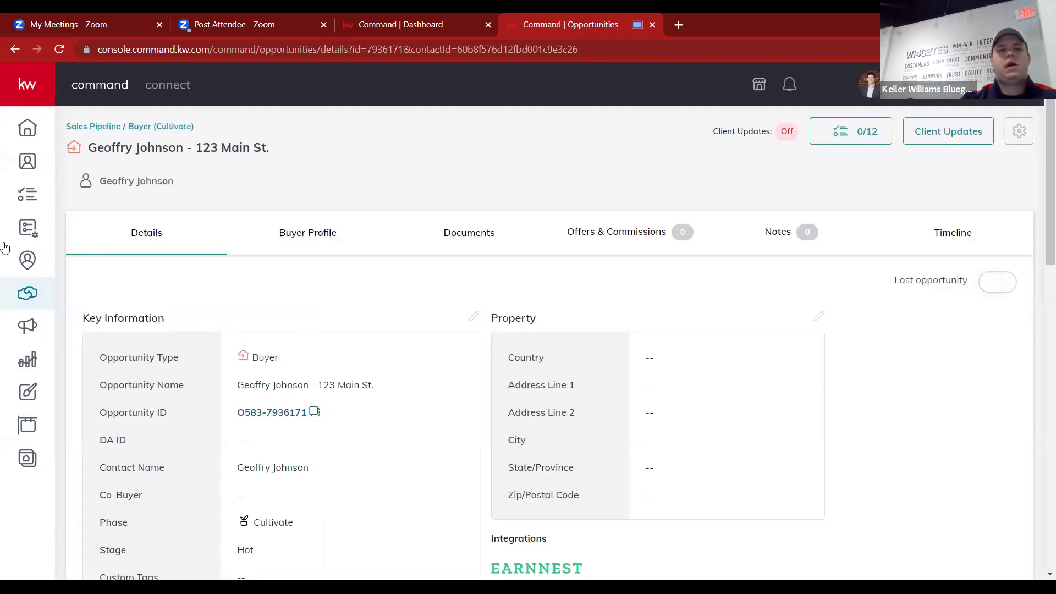
Go to Opportunities and open the Buyers Cultivate board to find 123 Main St. under Hot
{"action": "mouse_move", "coordinate": [84, 324]}
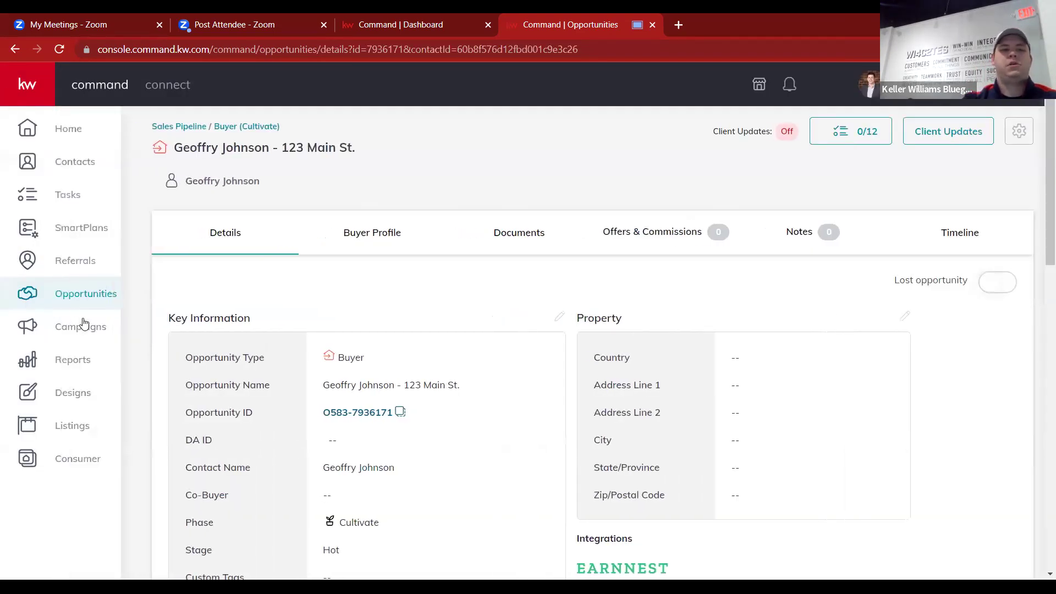
{"action": "left_click", "coordinate": [67, 296]}
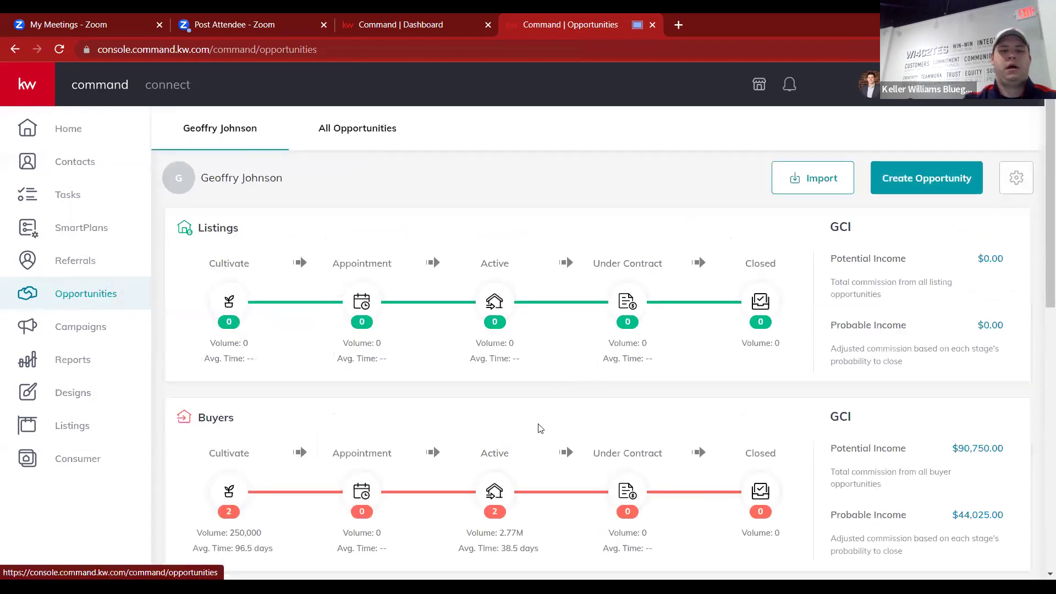
{"action": "scroll", "coordinate": [499, 421], "scroll_direction": "down", "scroll_amount": 2}
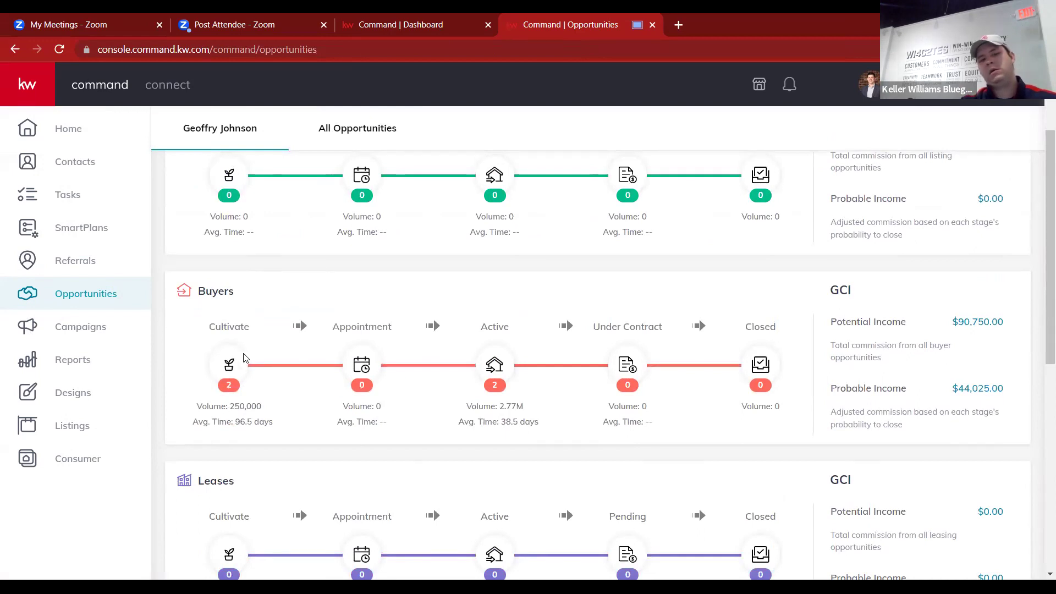
{"action": "left_click", "coordinate": [229, 366]}
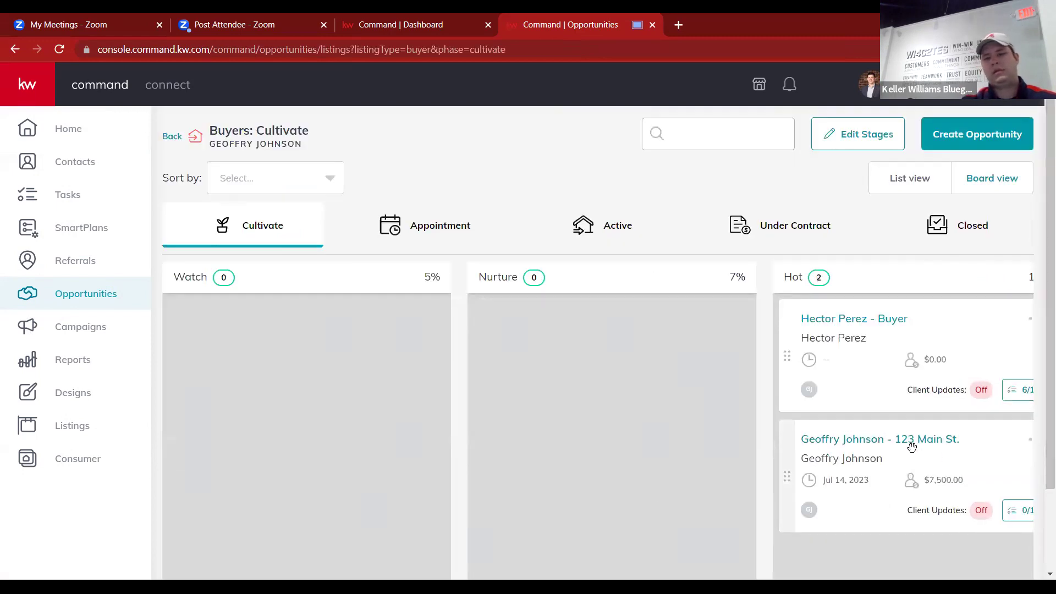
{"action": "scroll", "coordinate": [692, 472], "scroll_direction": "right", "scroll_amount": 1}
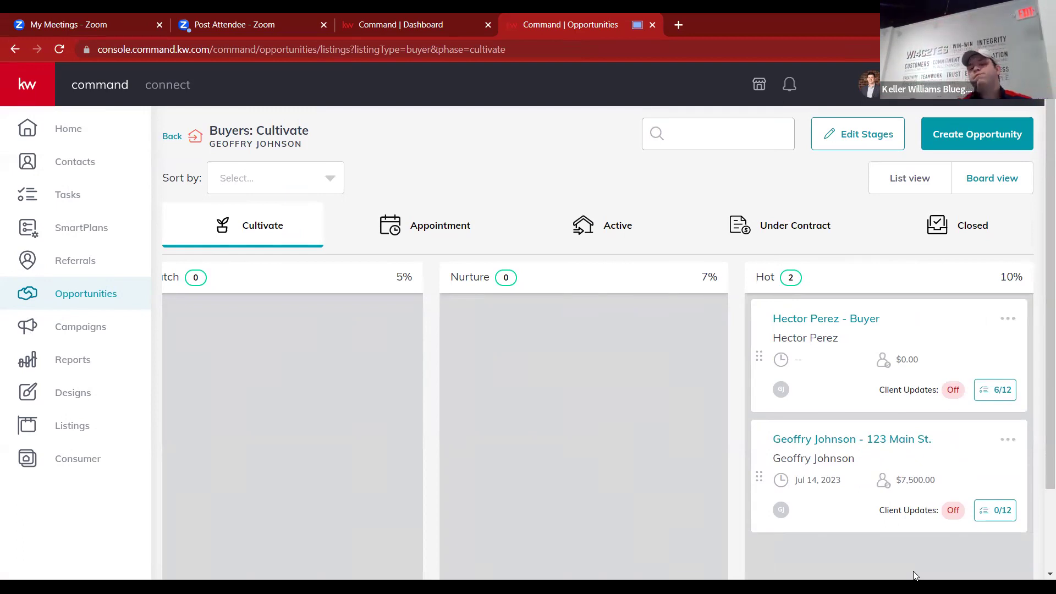
Open the 123 Main St. opportunity's checklist, then close it again
{"action": "left_click", "coordinate": [1002, 512]}
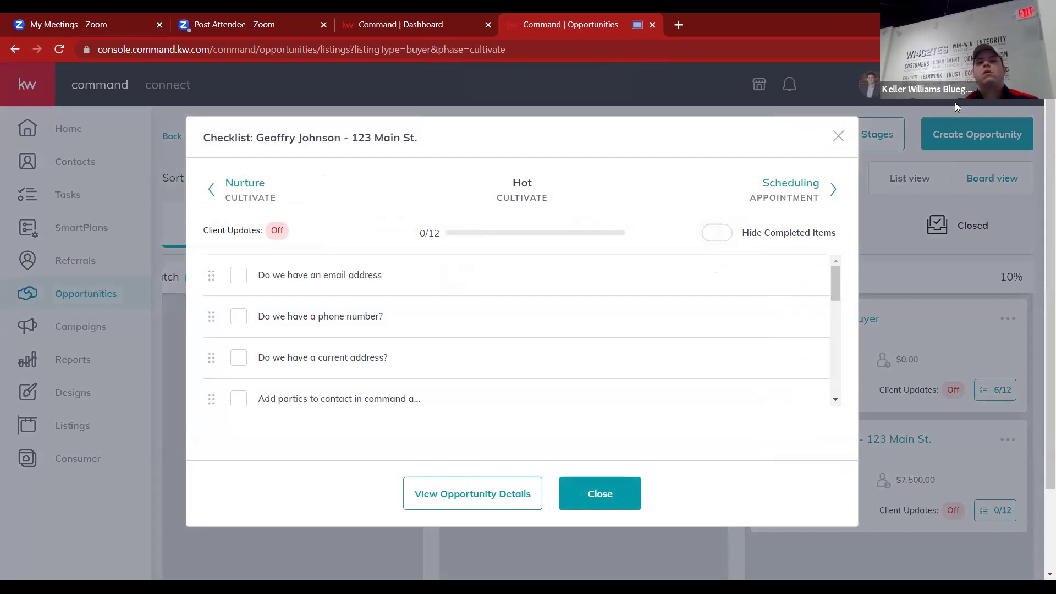
{"action": "left_click", "coordinate": [837, 137]}
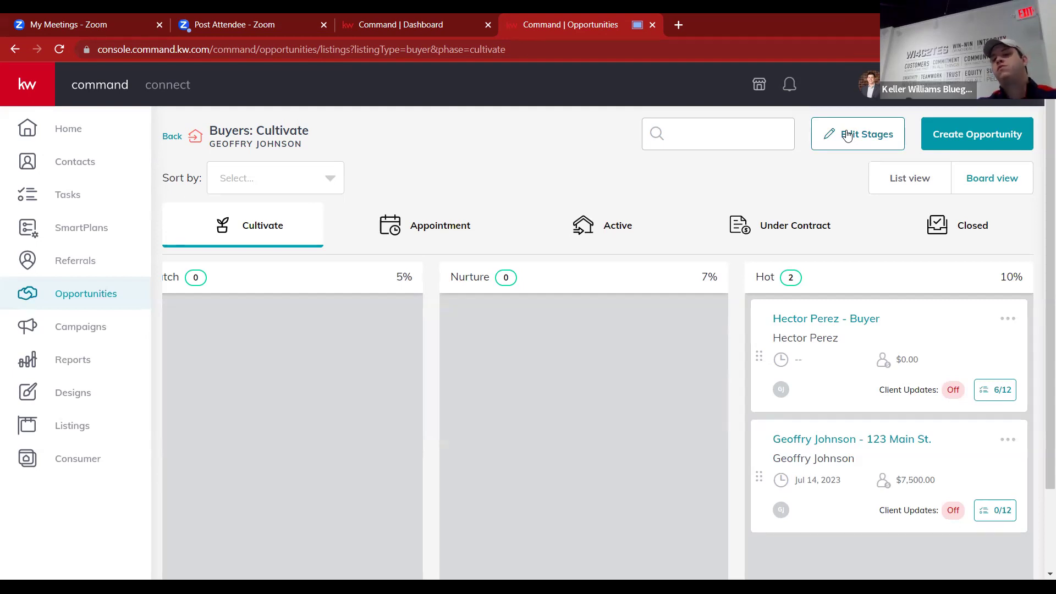
Review the 12-item checklist template for the Cultivate Hot stage
{"action": "left_click", "coordinate": [847, 135]}
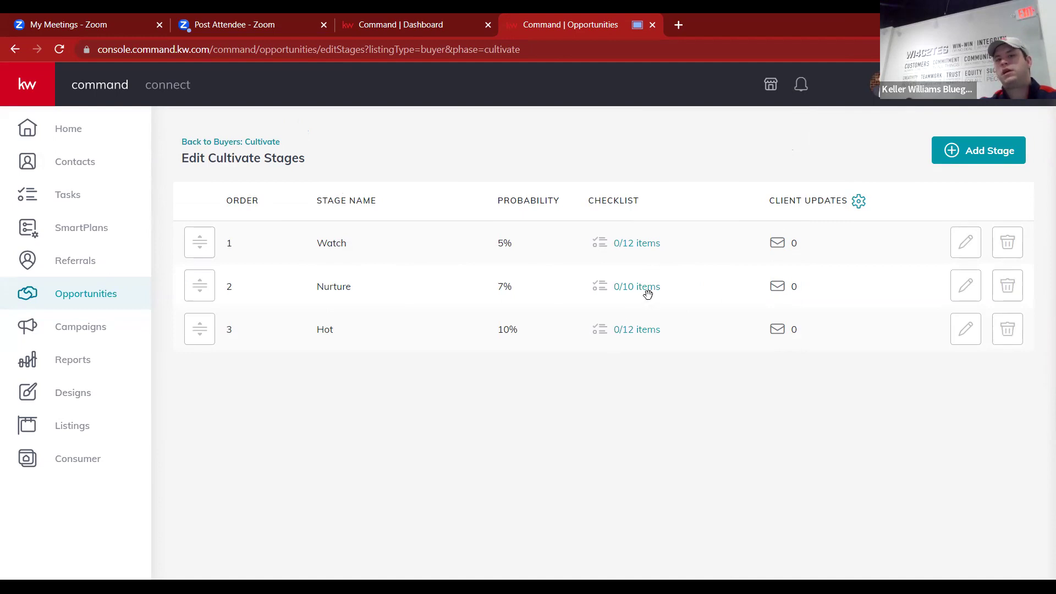
{"action": "left_click", "coordinate": [643, 330]}
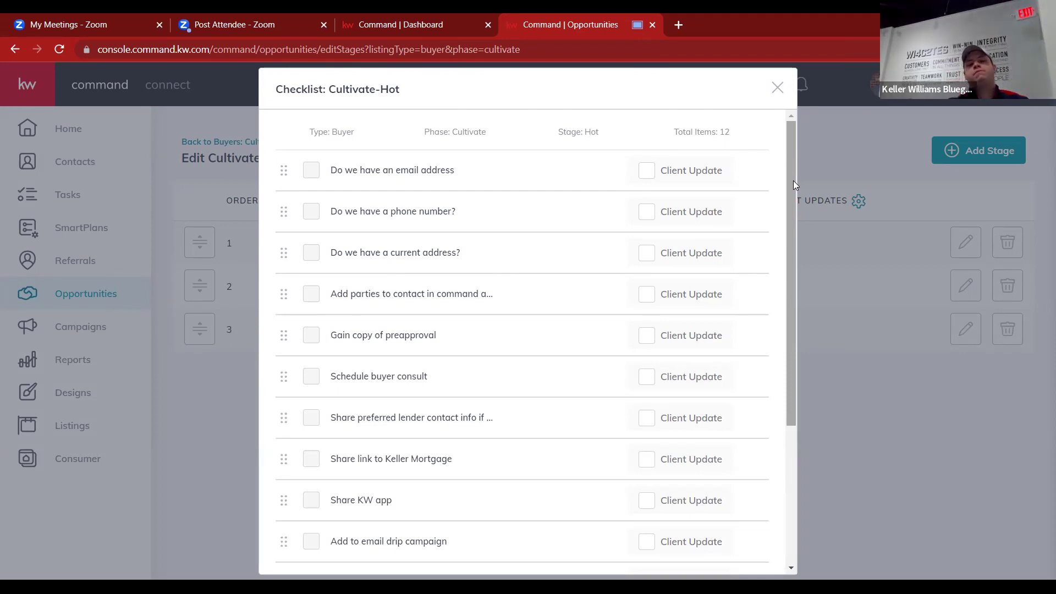
{"action": "left_click_drag", "start_coordinate": [787, 181], "coordinate": [805, 295]}
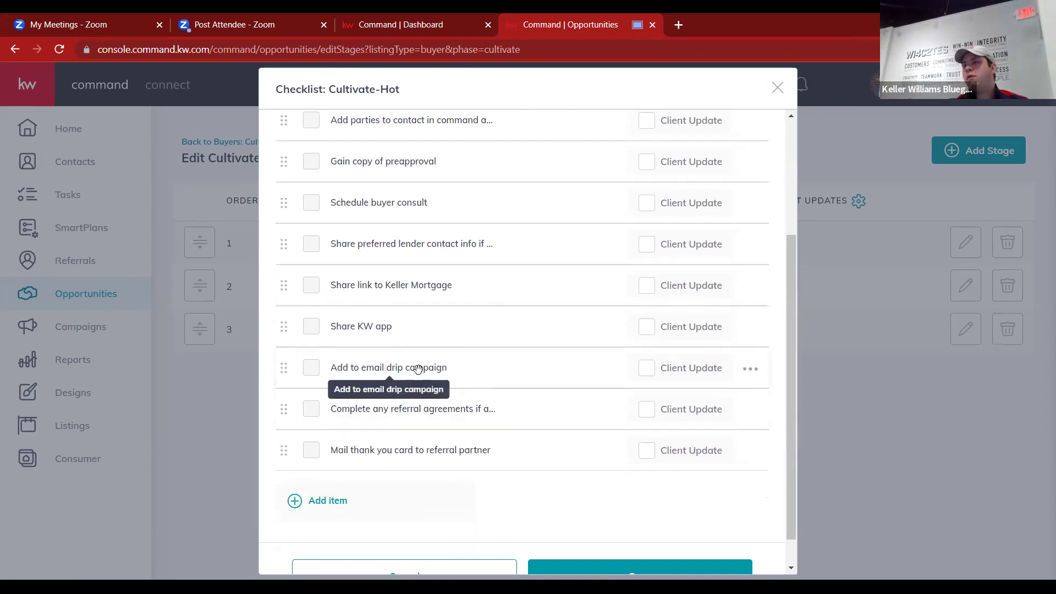
{"action": "left_click", "coordinate": [781, 88]}
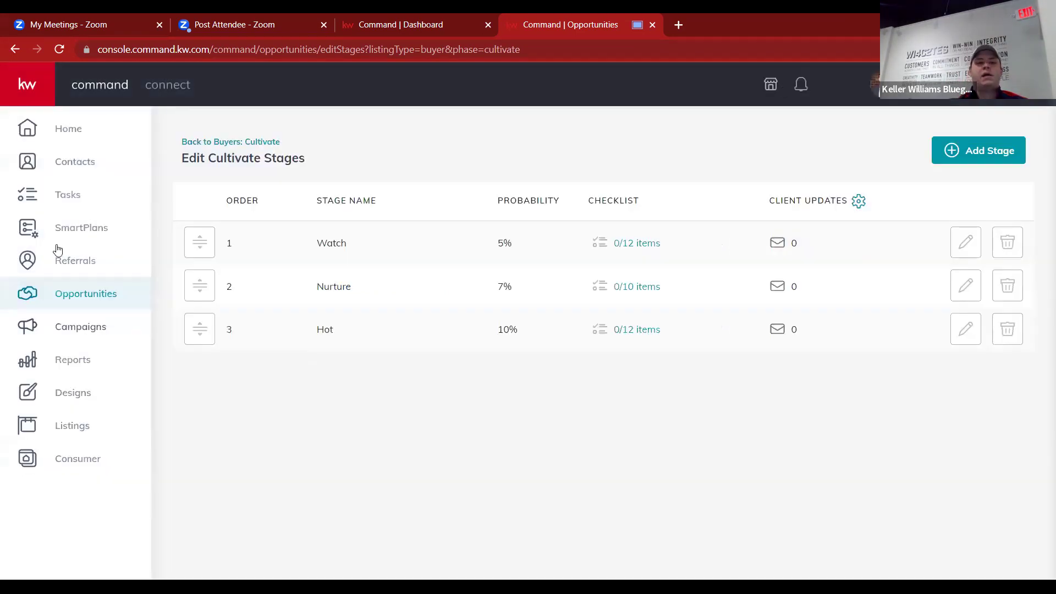
Return to the Buyers Cultivate board and reopen the 123 Main St. opportunity's checklist
{"action": "left_click", "coordinate": [84, 297]}
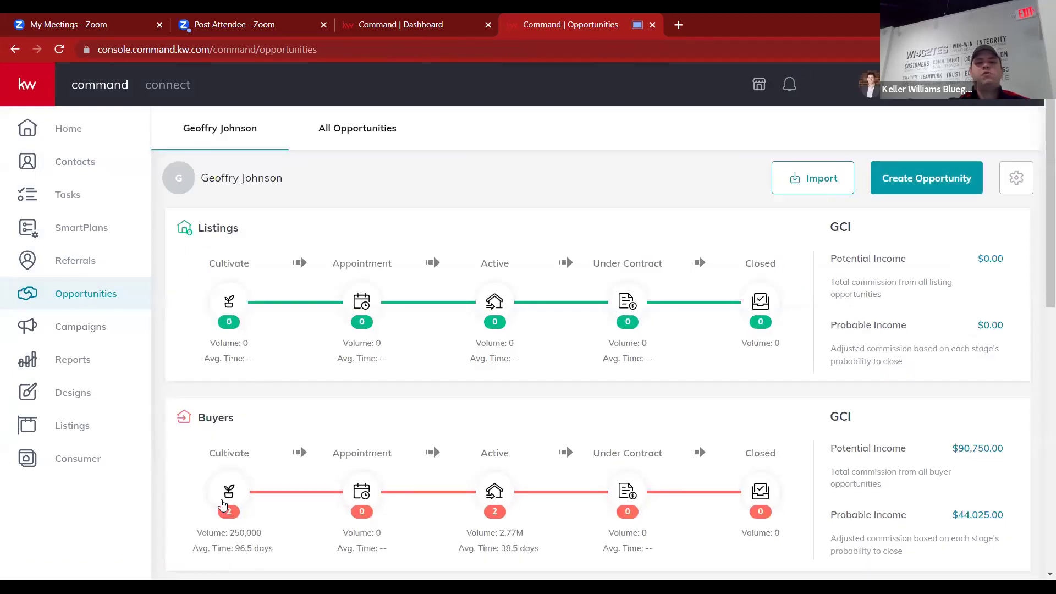
{"action": "left_click", "coordinate": [222, 504]}
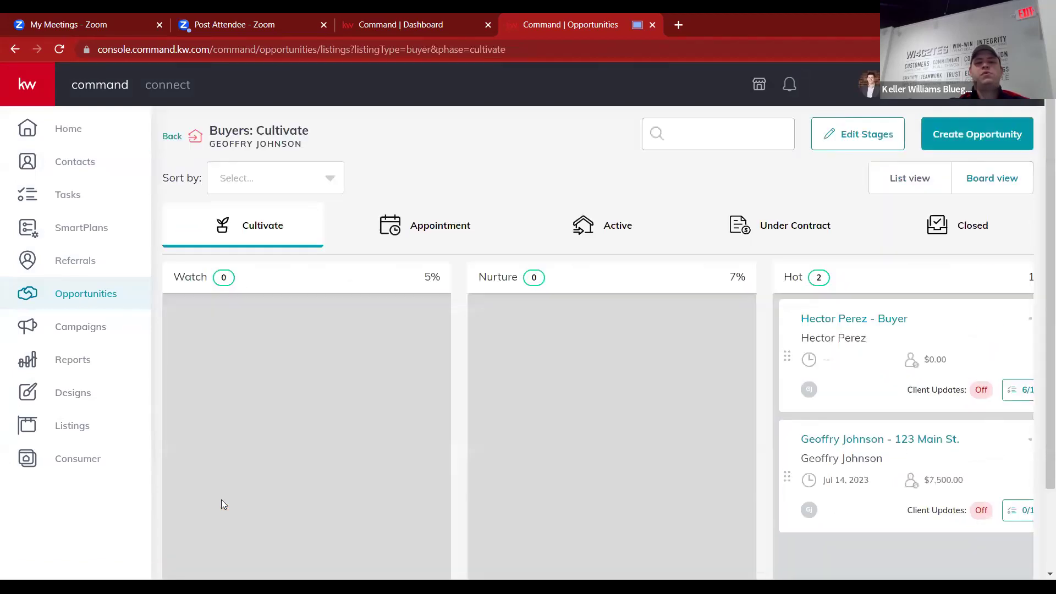
{"action": "left_click", "coordinate": [1021, 523]}
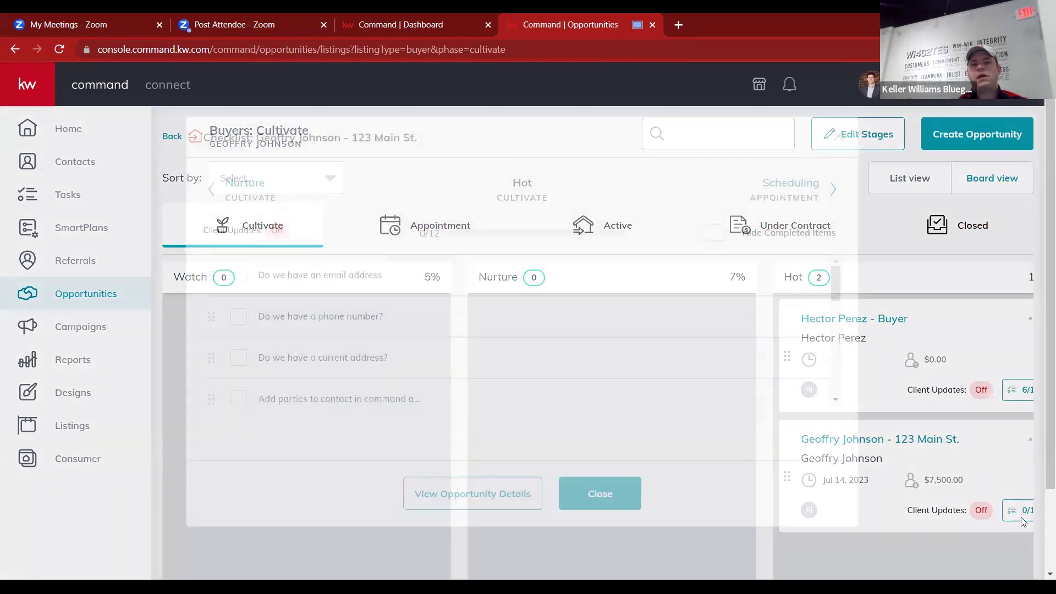
Check off the email address and phone number items (2/12) and close the checklist
{"action": "left_click", "coordinate": [239, 275]}
{"action": "left_click", "coordinate": [243, 323]}
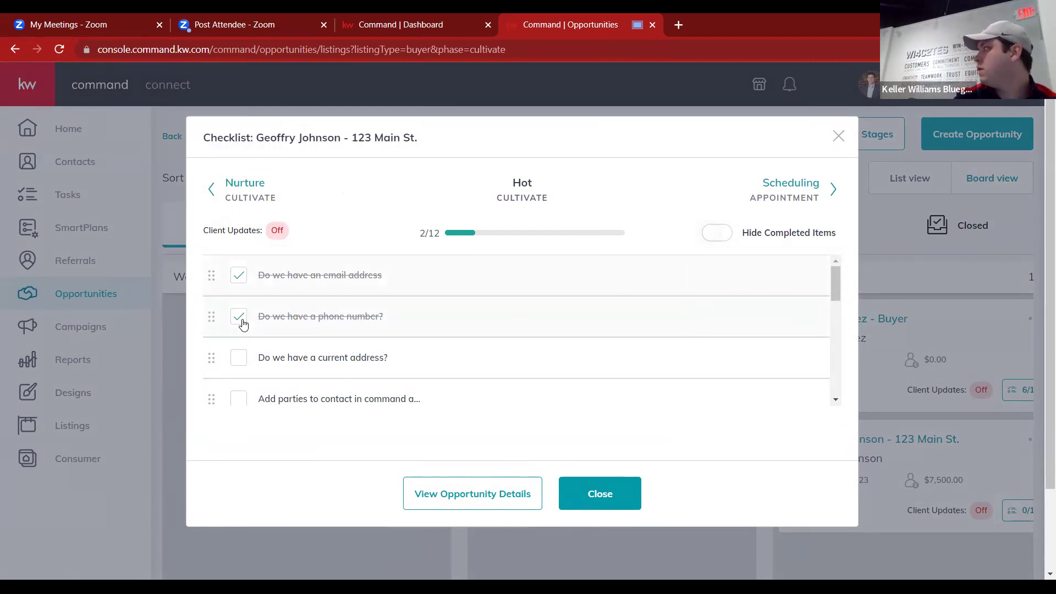
{"action": "left_click", "coordinate": [608, 498]}
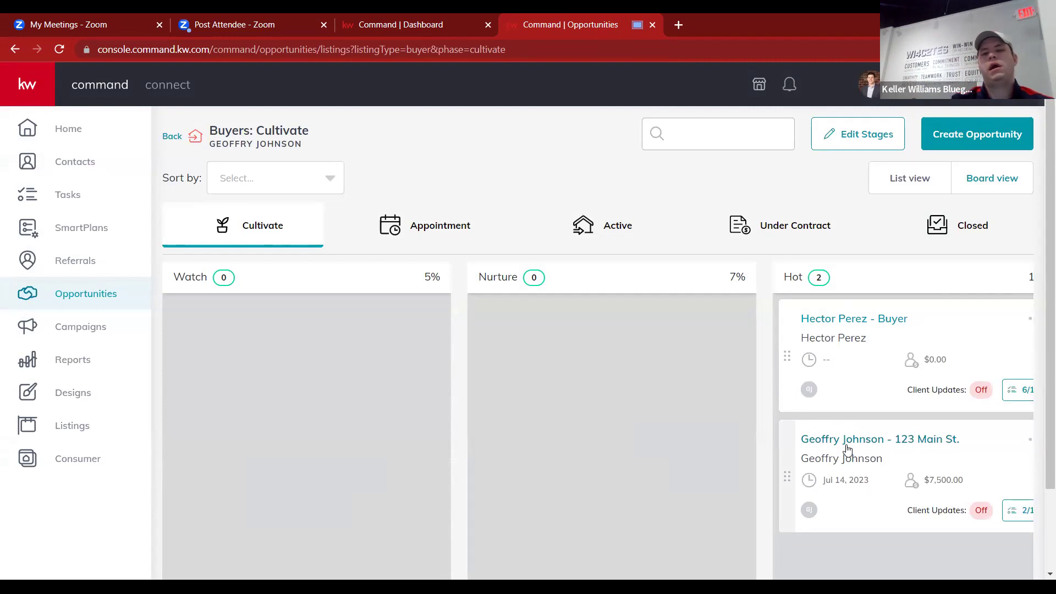
Drag the 123 Main St. card from Hot into Appointment, where it lands under Scheduling
{"action": "left_click_drag", "start_coordinate": [847, 449], "coordinate": [442, 174]}
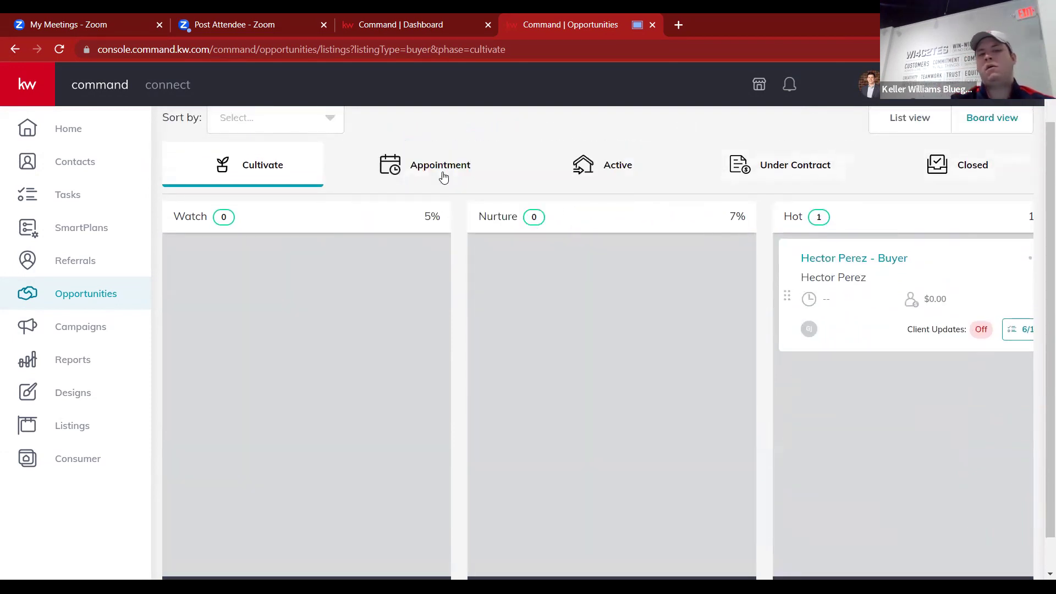
{"action": "left_click", "coordinate": [436, 175]}
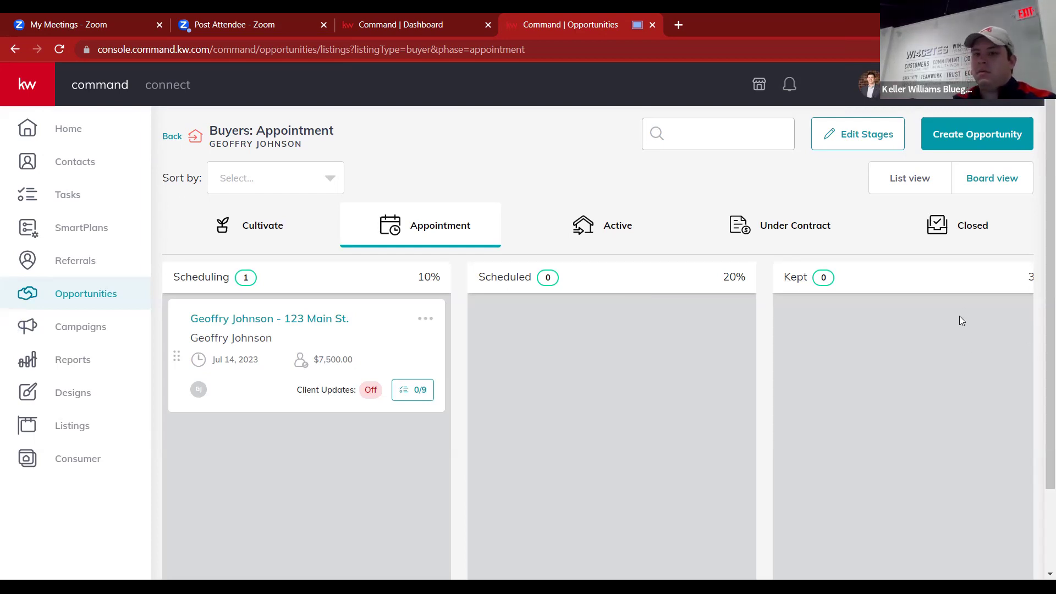
{"action": "scroll", "coordinate": [988, 309], "scroll_direction": "right", "scroll_amount": 1}
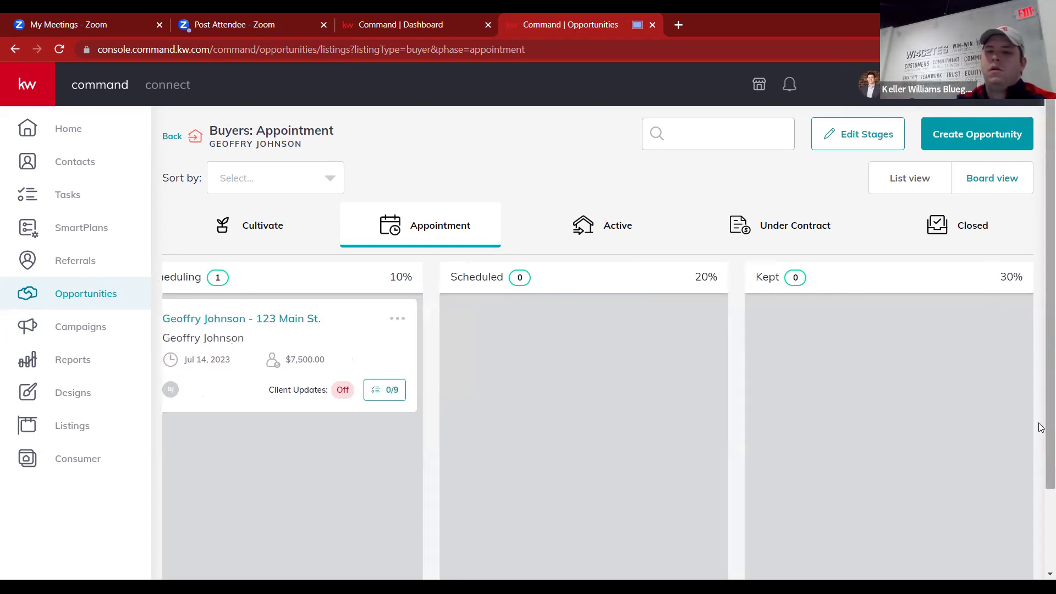
{"action": "scroll", "coordinate": [1041, 428], "scroll_direction": "down", "scroll_amount": 1}
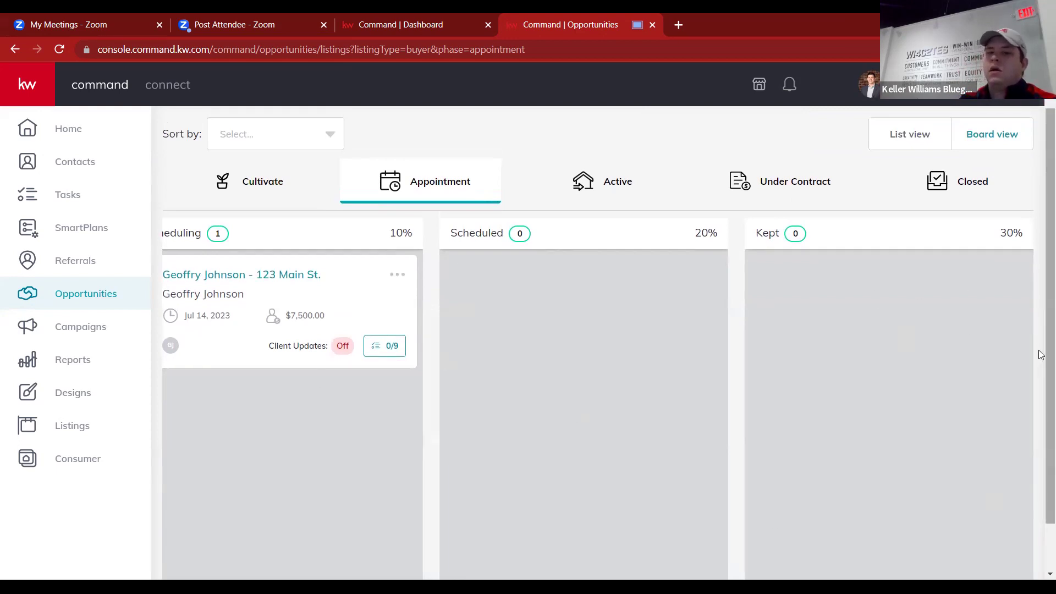
{"action": "scroll", "coordinate": [834, 402], "scroll_direction": "left", "scroll_amount": 1}
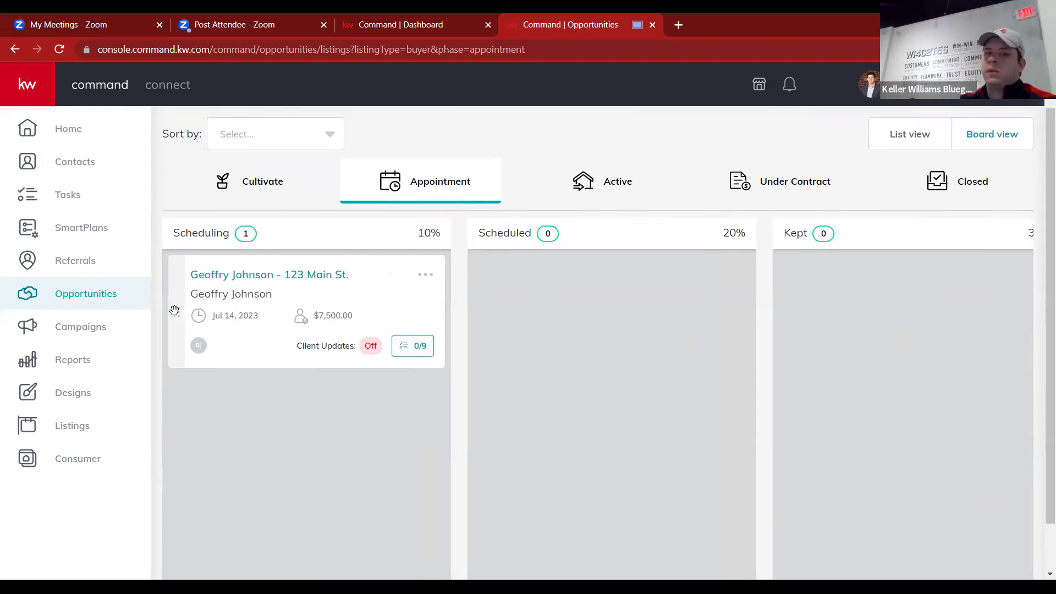
{"action": "left_click_drag", "start_coordinate": [176, 308], "coordinate": [245, 411]}
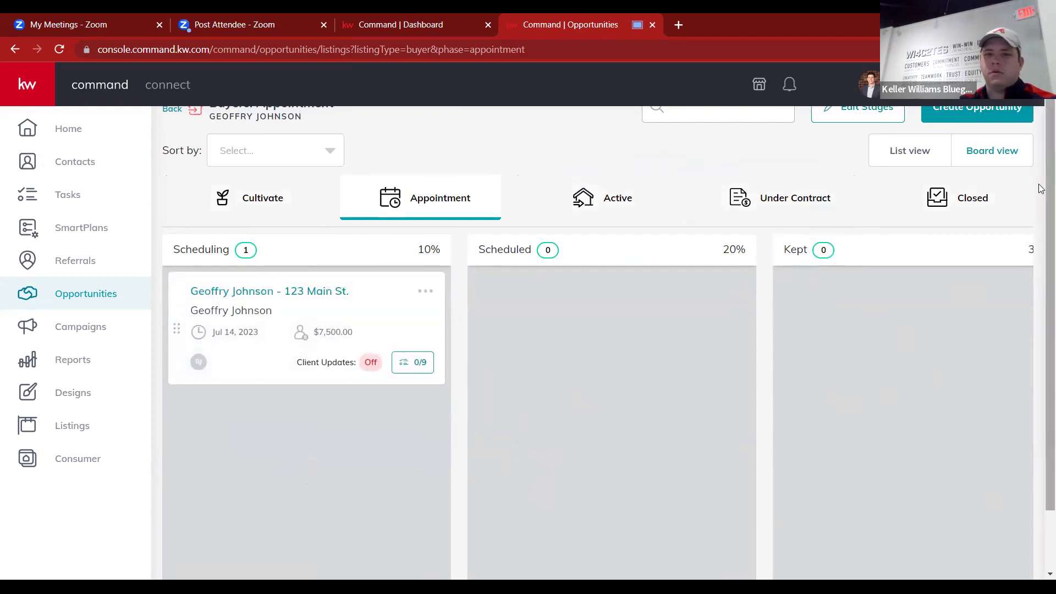
Inspect the Appointment Scheduling stage's 9-item checklist template and cancel without changes
{"action": "left_click", "coordinate": [864, 120]}
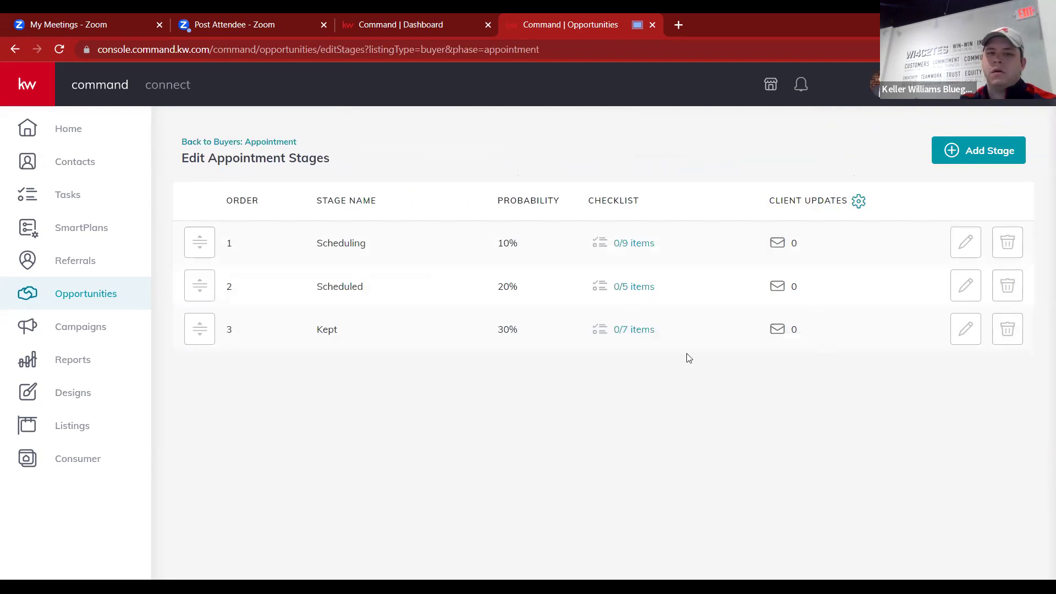
{"action": "left_click", "coordinate": [630, 243]}
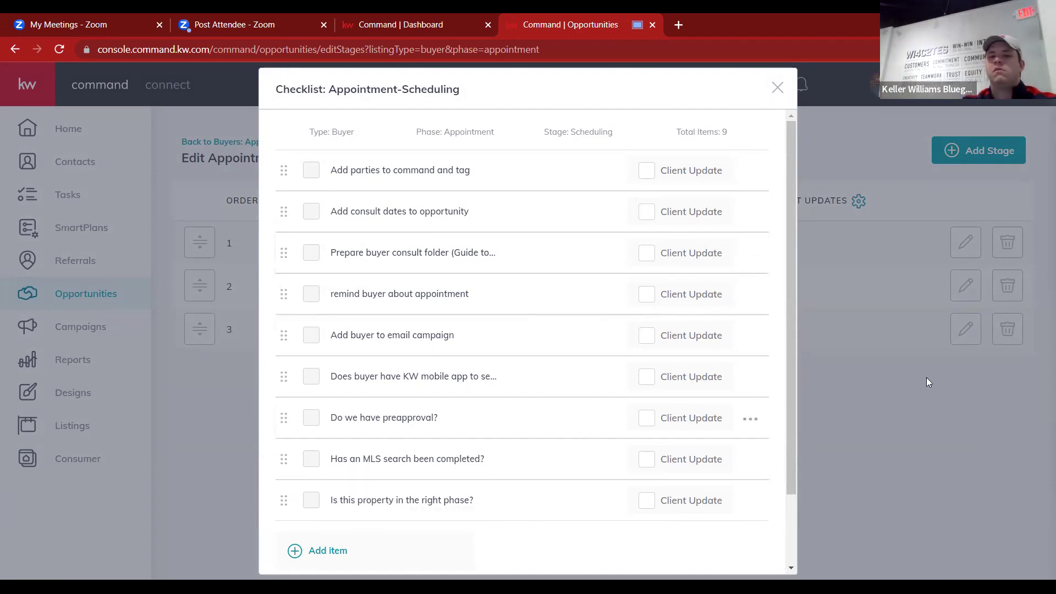
{"action": "left_click_drag", "start_coordinate": [793, 341], "coordinate": [793, 414]}
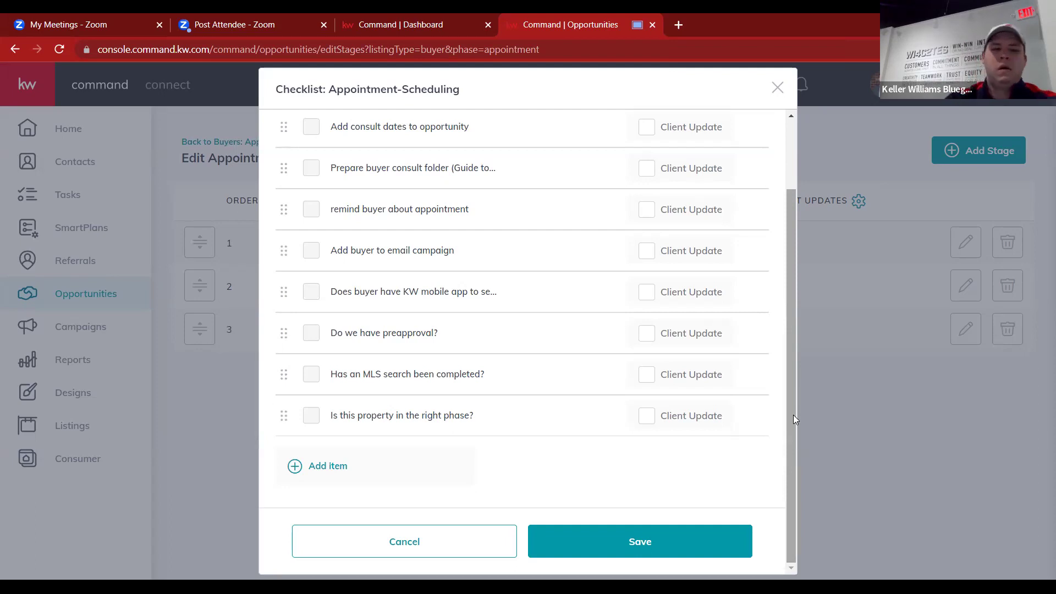
{"action": "left_click", "coordinate": [404, 541]}
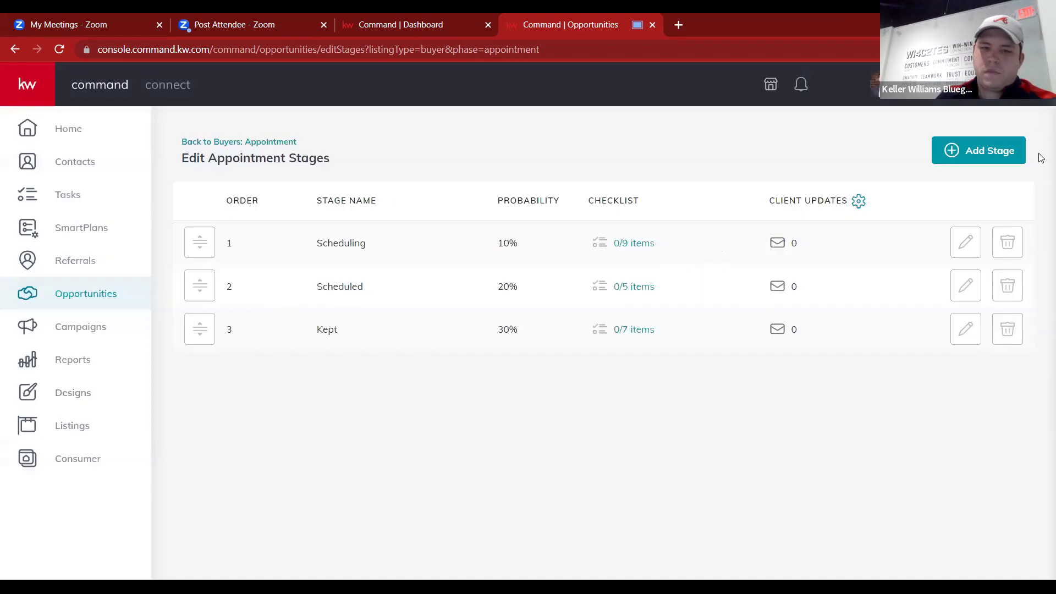
Look over the Appointment Kept stage's 0/7 checklist, close it unchanged, and return to Opportunities
{"action": "left_click", "coordinate": [620, 331]}
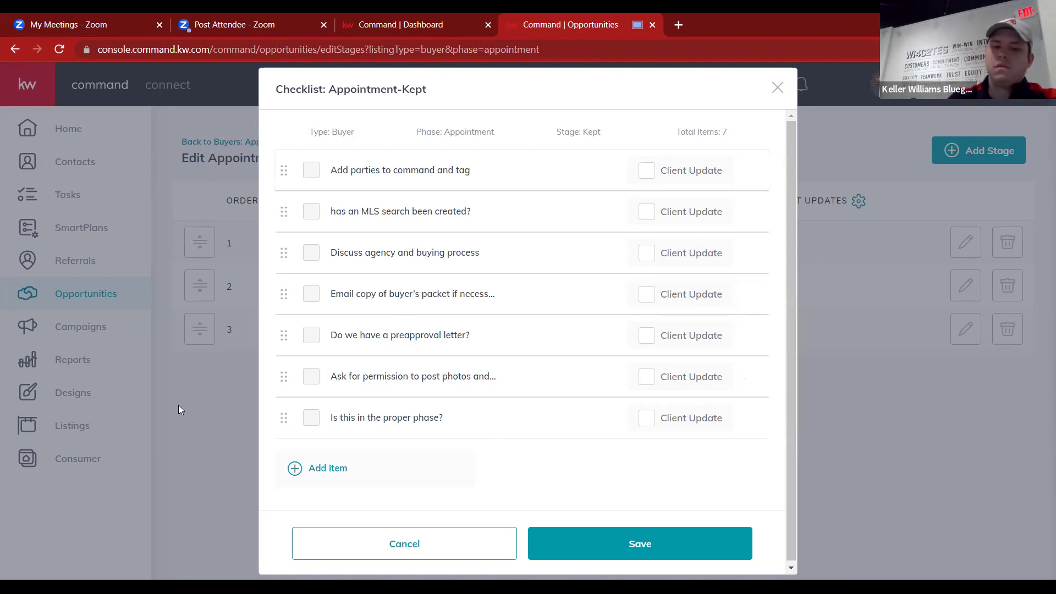
{"action": "left_click", "coordinate": [357, 544]}
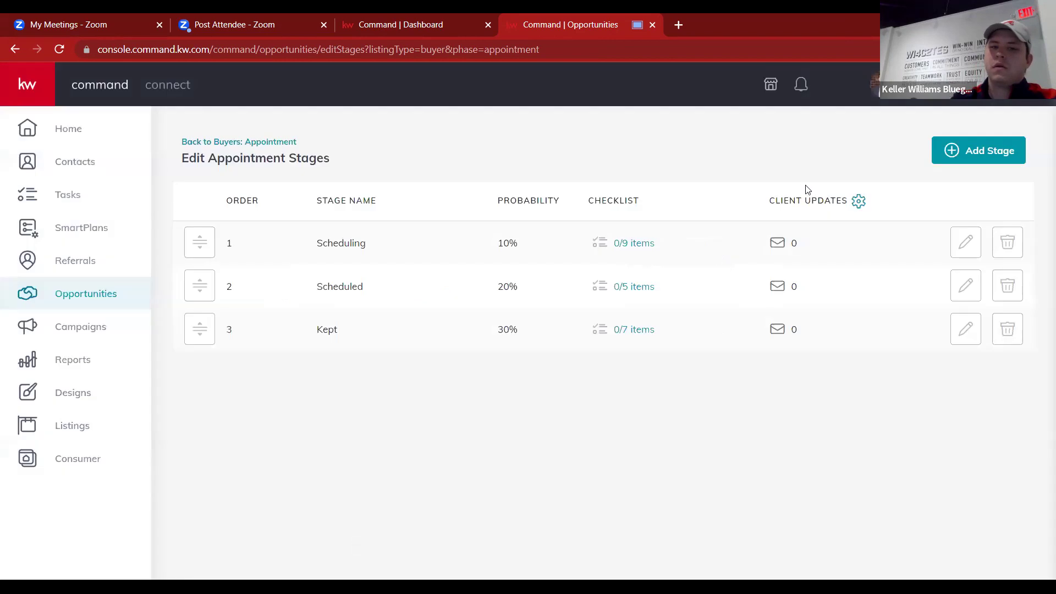
{"action": "left_click", "coordinate": [106, 292]}
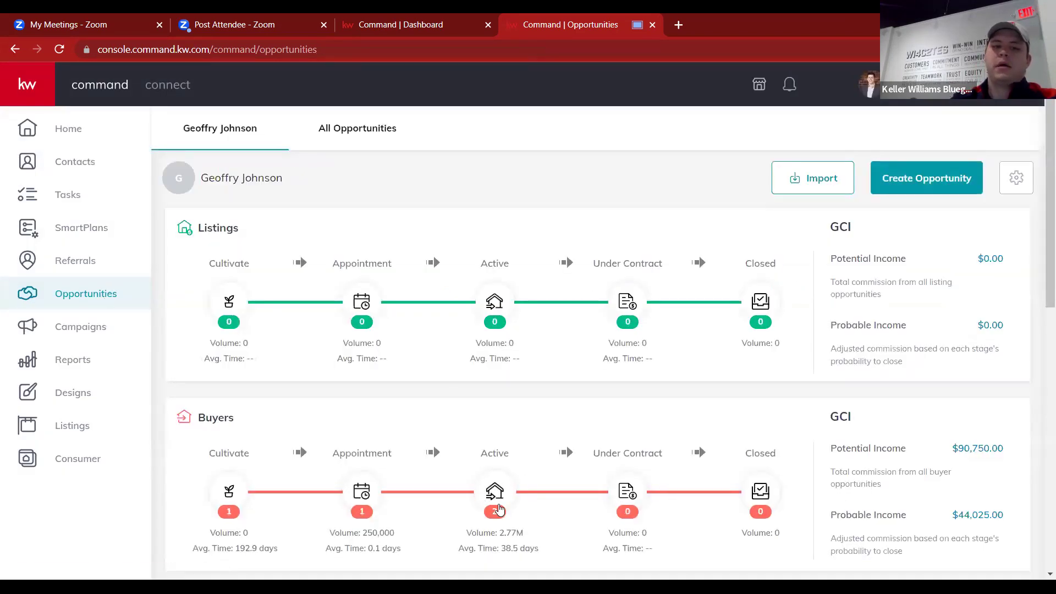
{"action": "left_click", "coordinate": [357, 500]}
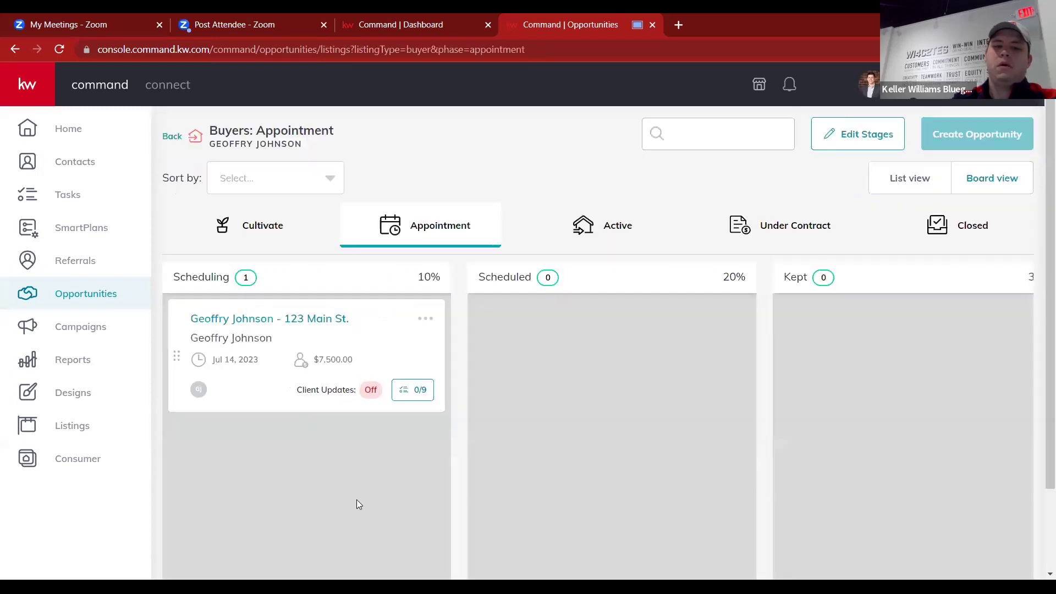
{"action": "left_click_drag", "start_coordinate": [177, 356], "coordinate": [587, 246]}
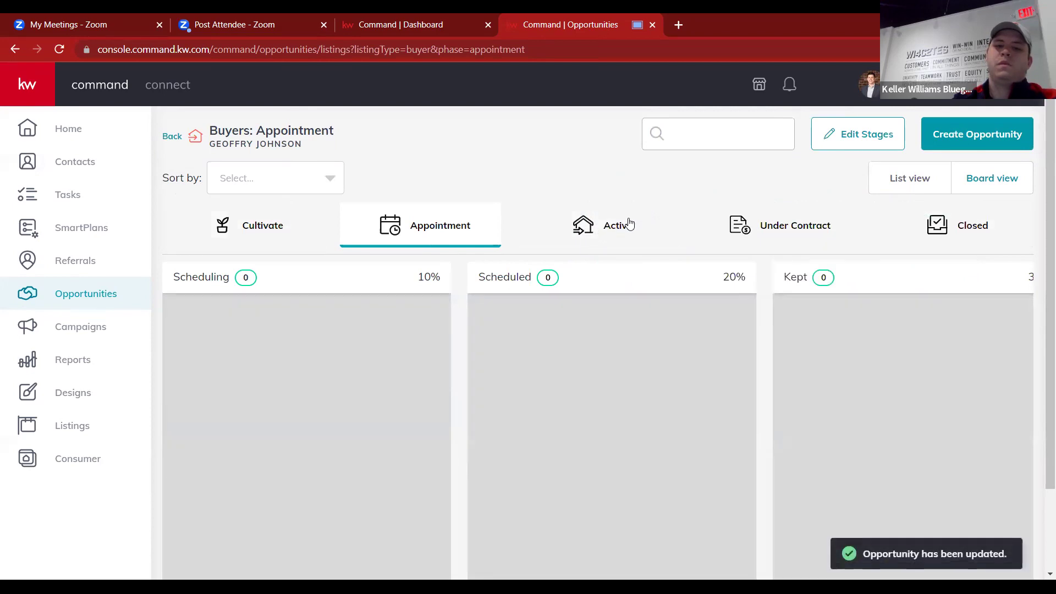
{"action": "left_click", "coordinate": [605, 234]}
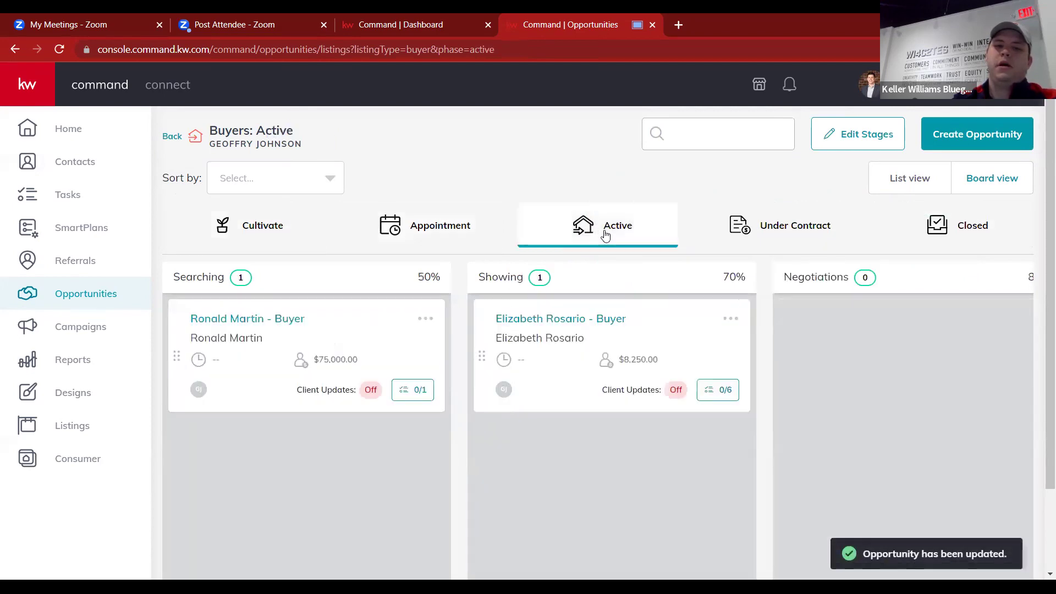
Browse the Active phase board, then return to the Opportunities overview
{"action": "key", "text": "alt+Left"}
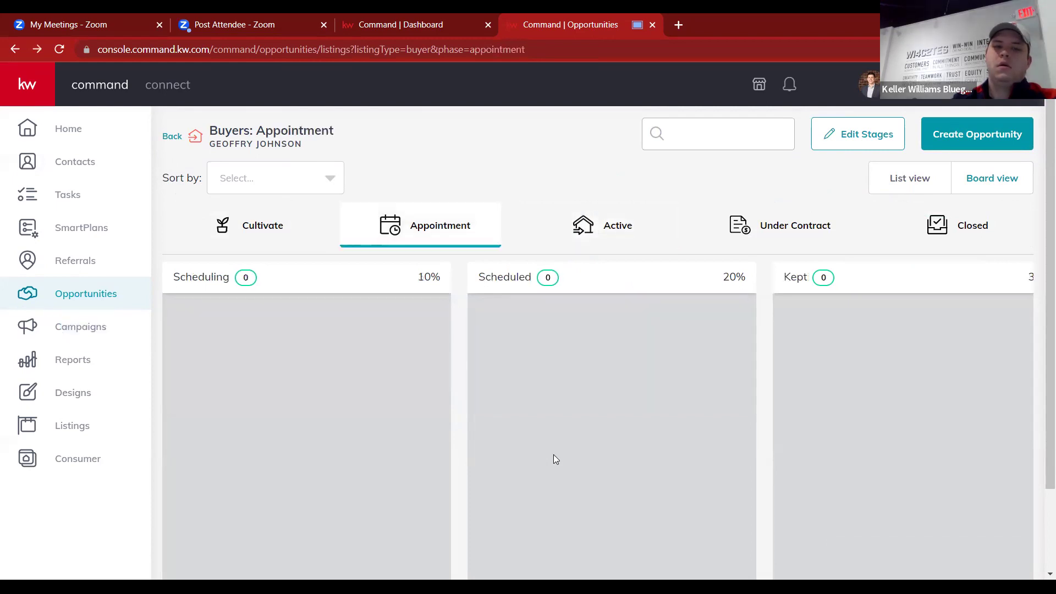
{"action": "left_click", "coordinate": [604, 221]}
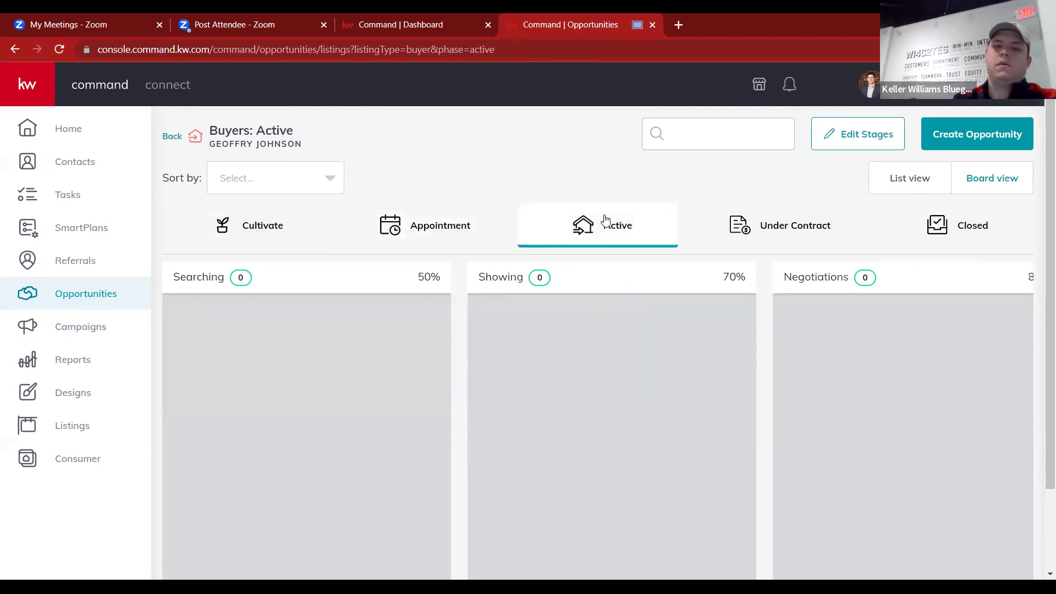
{"action": "scroll", "coordinate": [749, 484], "scroll_direction": "right", "scroll_amount": 5}
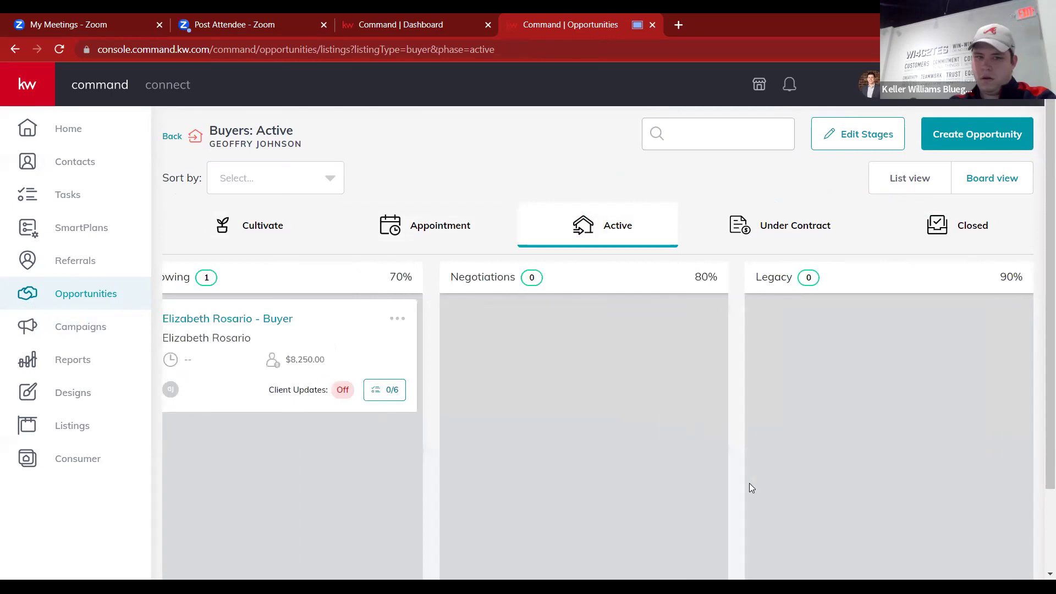
{"action": "scroll", "coordinate": [857, 485], "scroll_direction": "left", "scroll_amount": 3}
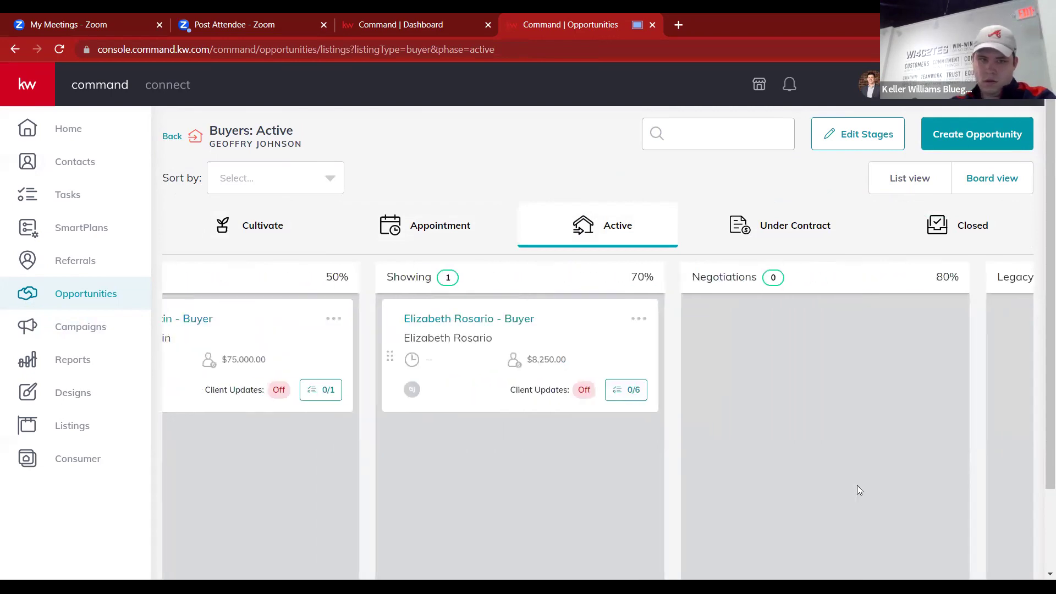
{"action": "scroll", "coordinate": [860, 489], "scroll_direction": "left", "scroll_amount": 2}
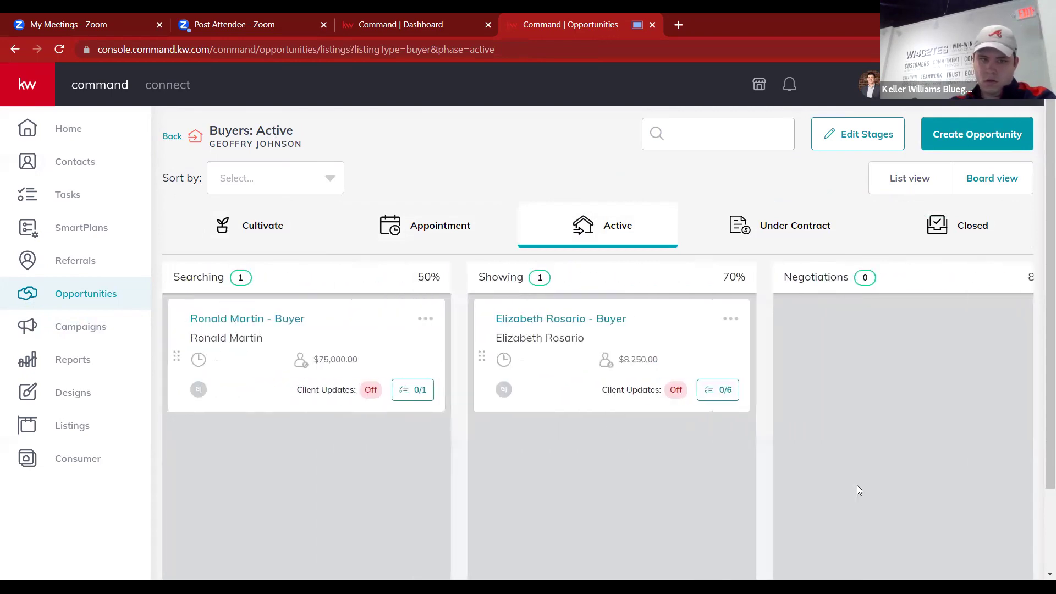
{"action": "left_click", "coordinate": [92, 297]}
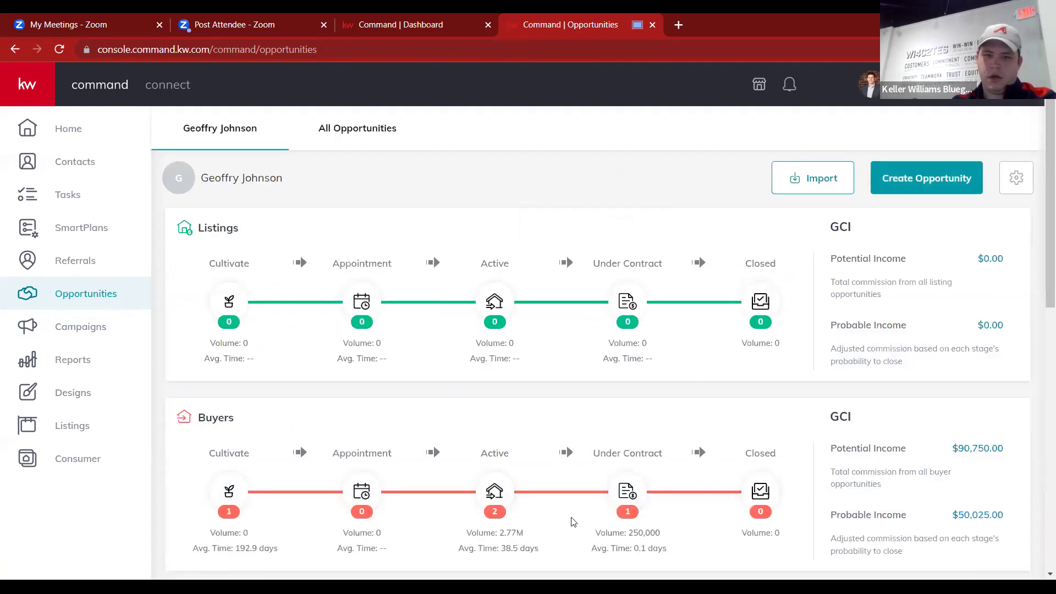
Drag the 123 Main St. card out of the Escrow and Under Contract stages into the Active phase
{"action": "left_click", "coordinate": [621, 494]}
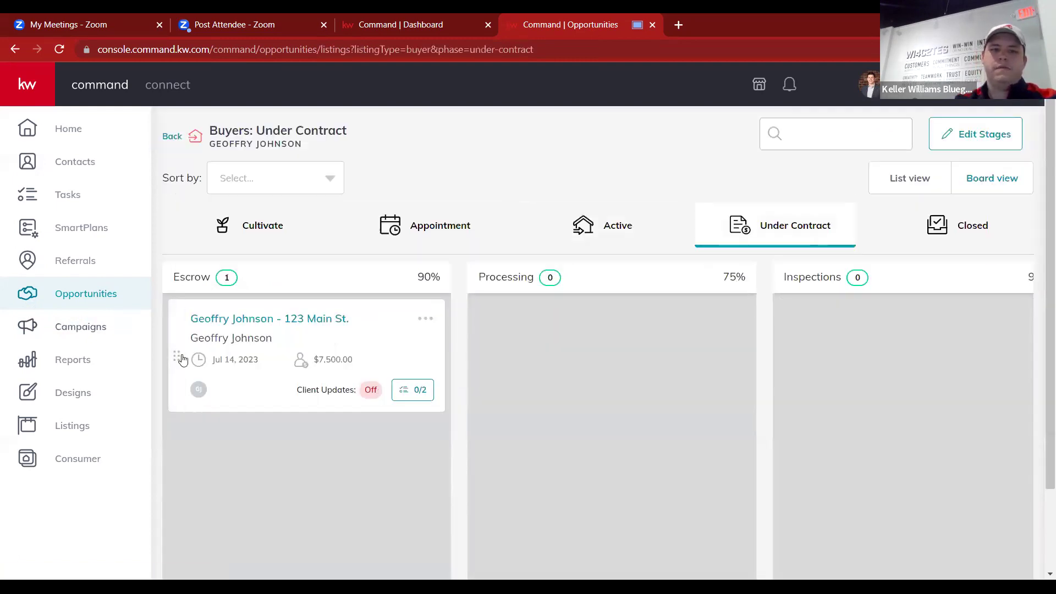
{"action": "left_click_drag", "start_coordinate": [184, 361], "coordinate": [545, 231]}
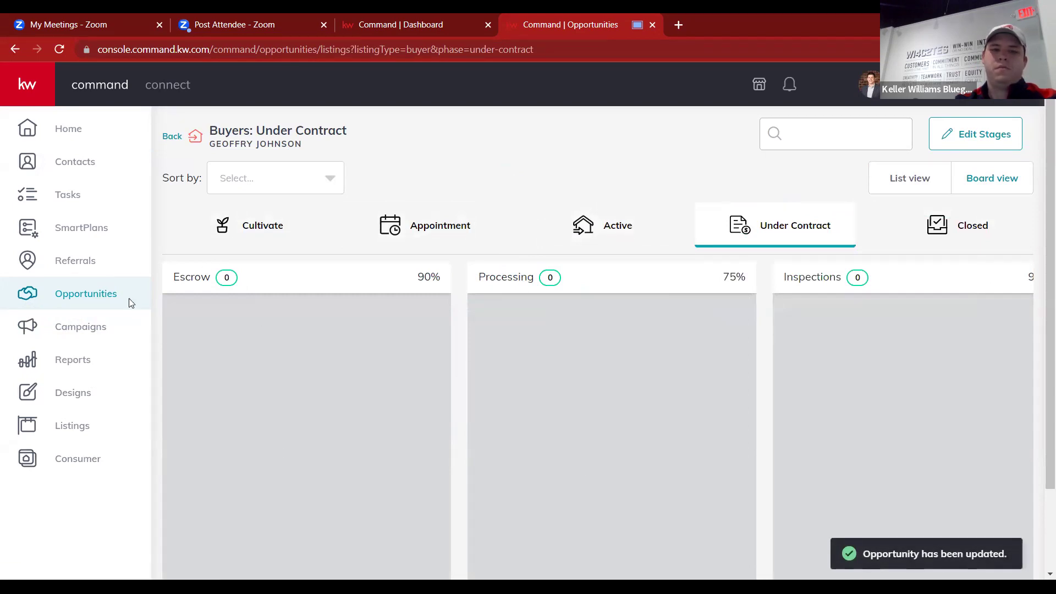
{"action": "scroll", "coordinate": [726, 383], "scroll_direction": "right", "scroll_amount": 10}
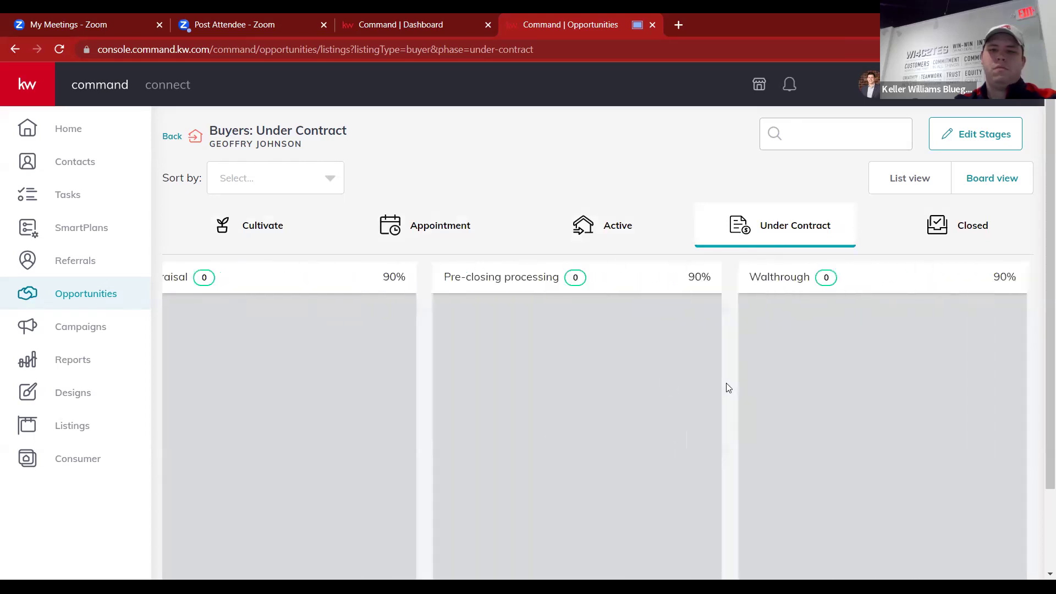
{"action": "scroll", "coordinate": [725, 388], "scroll_direction": "right", "scroll_amount": 5}
{"action": "left_click_drag", "start_coordinate": [765, 359], "coordinate": [595, 290]}
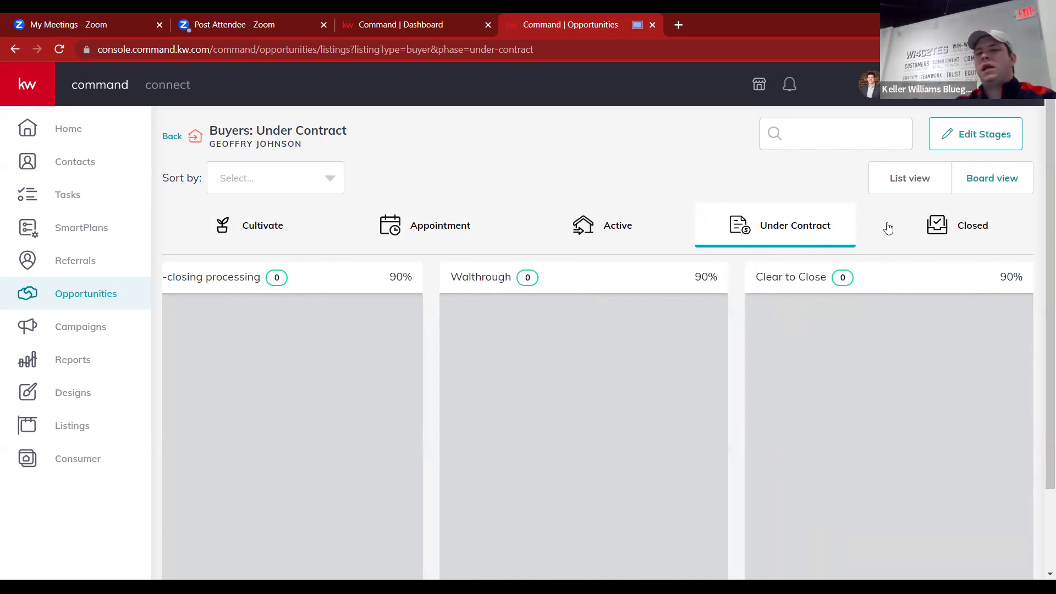
View the Under Contract and then the Active buyer opportunities in list view
{"action": "left_click", "coordinate": [891, 183]}
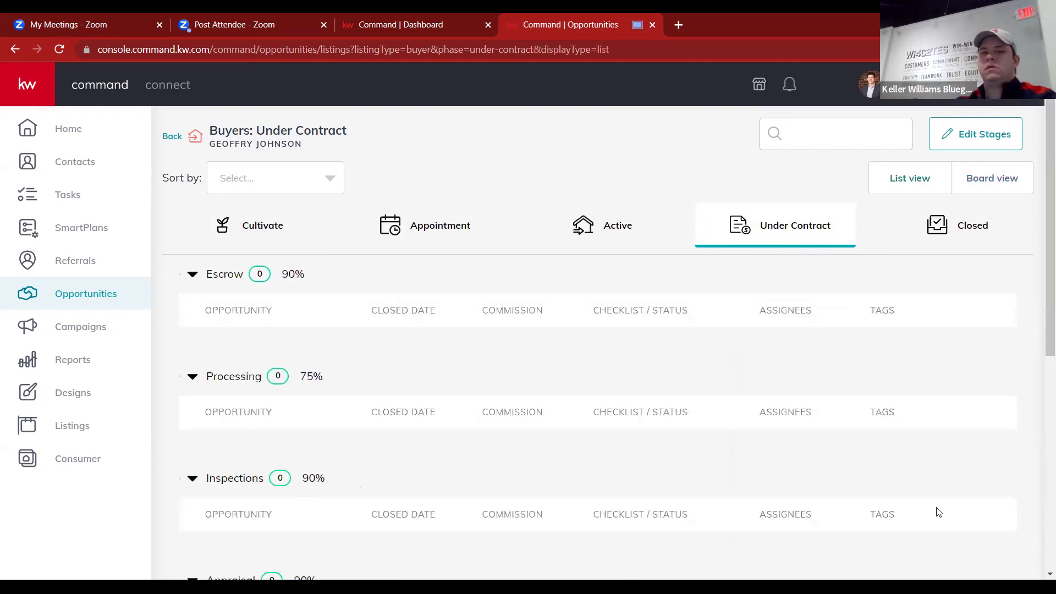
{"action": "scroll", "coordinate": [1039, 329], "scroll_direction": "down", "scroll_amount": 3}
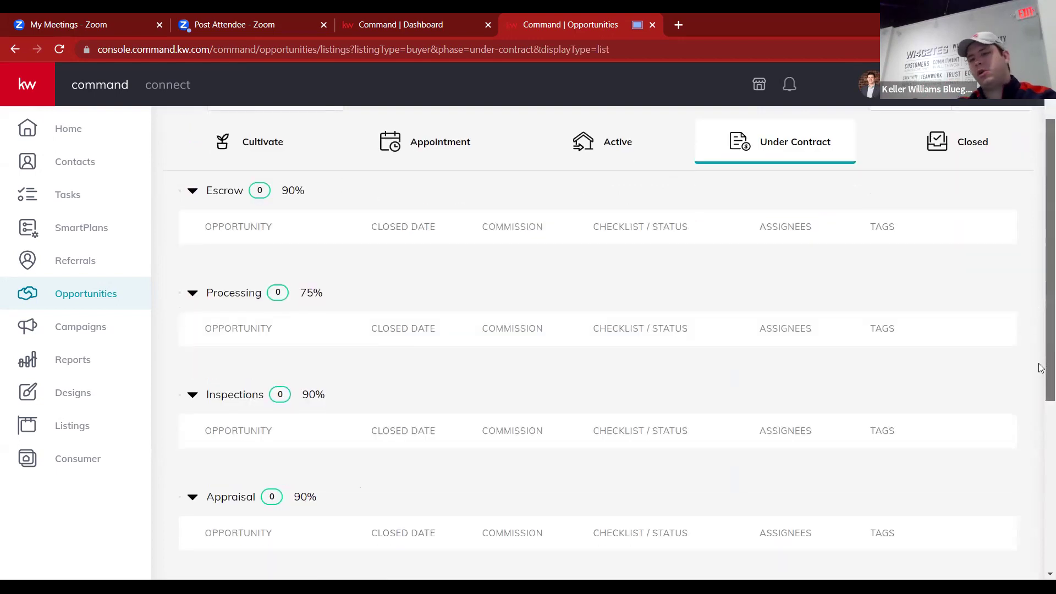
{"action": "scroll", "coordinate": [1041, 382], "scroll_direction": "down", "scroll_amount": 6}
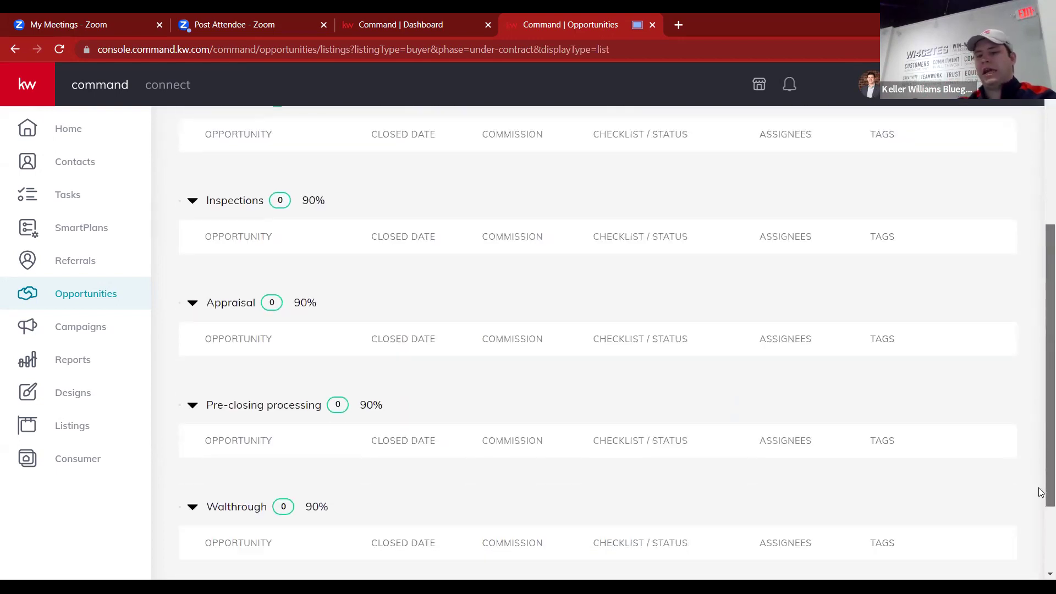
{"action": "scroll", "coordinate": [1039, 363], "scroll_direction": "up", "scroll_amount": 10}
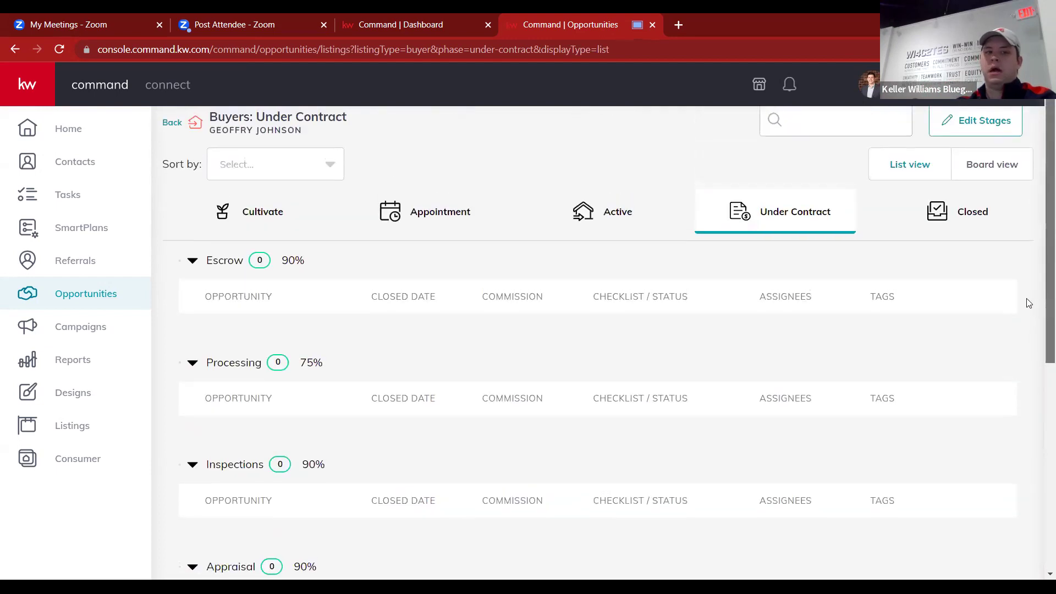
{"action": "left_click", "coordinate": [584, 245]}
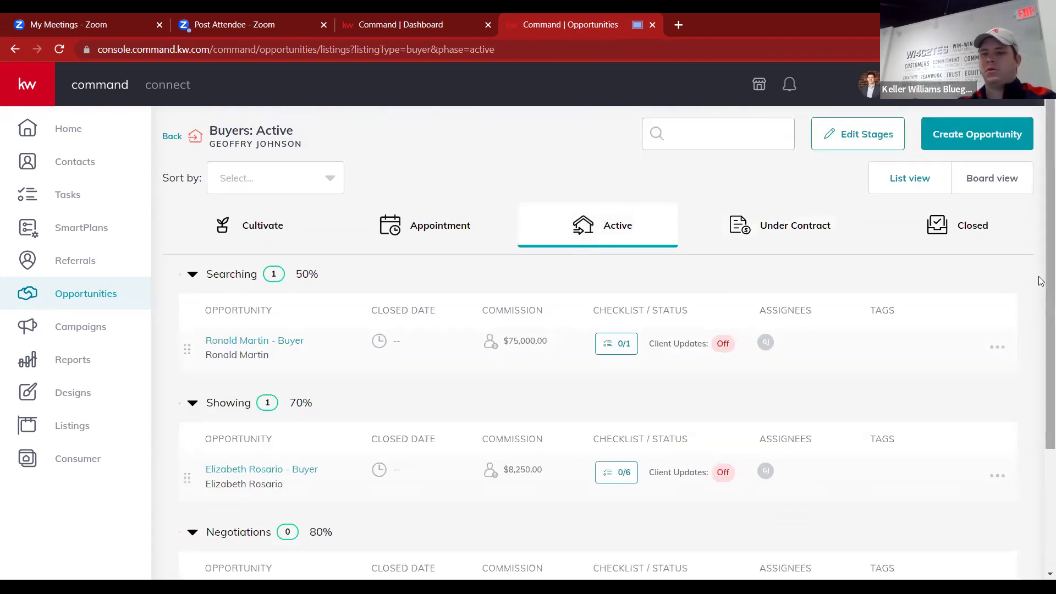
{"action": "scroll", "coordinate": [1041, 345], "scroll_direction": "down", "scroll_amount": 2}
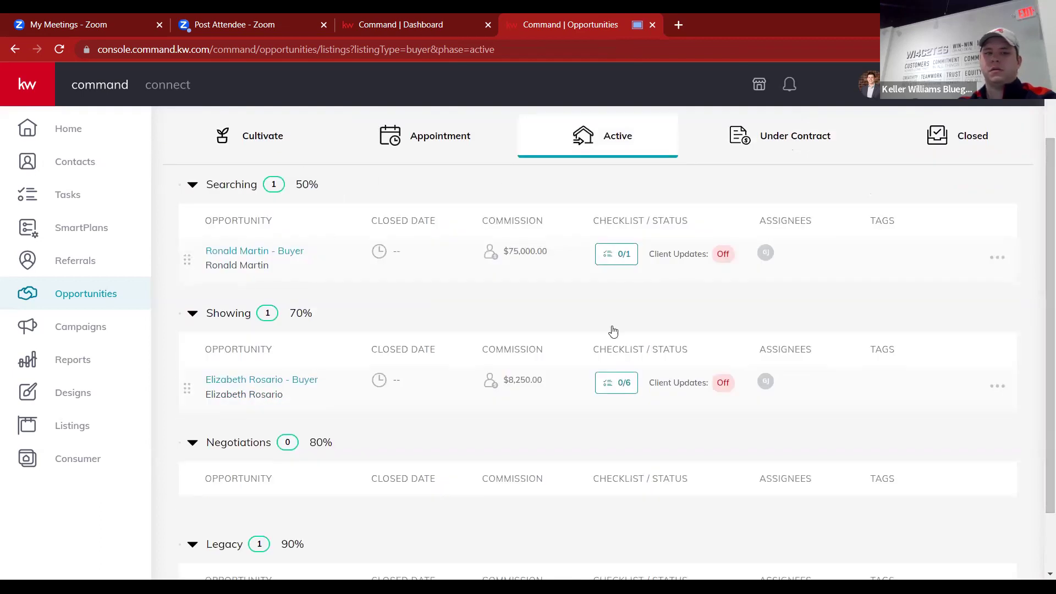
{"action": "scroll", "coordinate": [1040, 280], "scroll_direction": "up", "scroll_amount": 2}
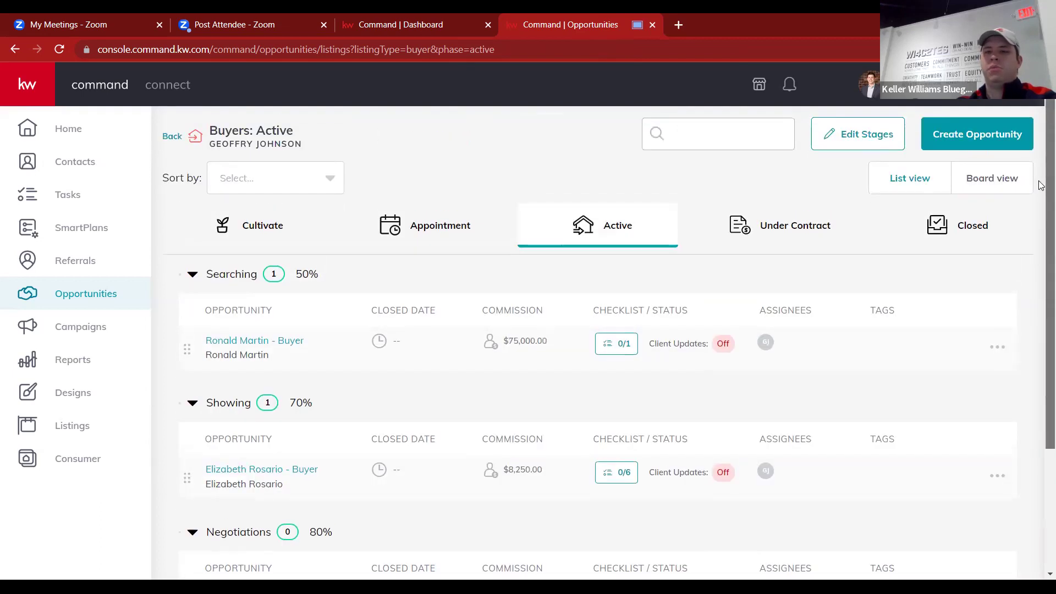
On the Active board, move the 123 Main St. card from Showing into Negotiations
{"action": "left_click", "coordinate": [1007, 183]}
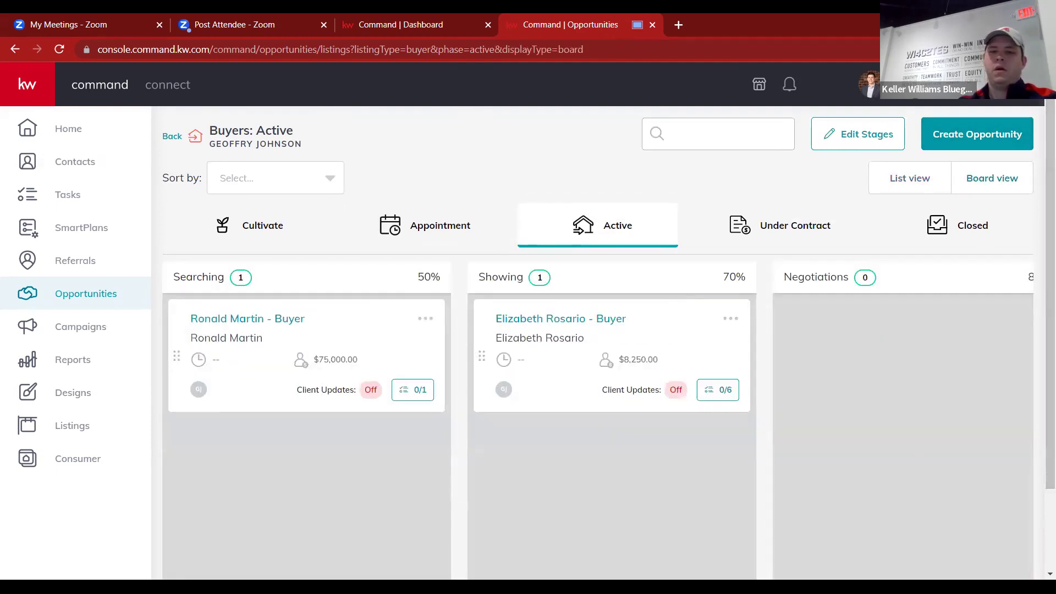
{"action": "scroll", "coordinate": [356, 505], "scroll_direction": "down", "scroll_amount": 1}
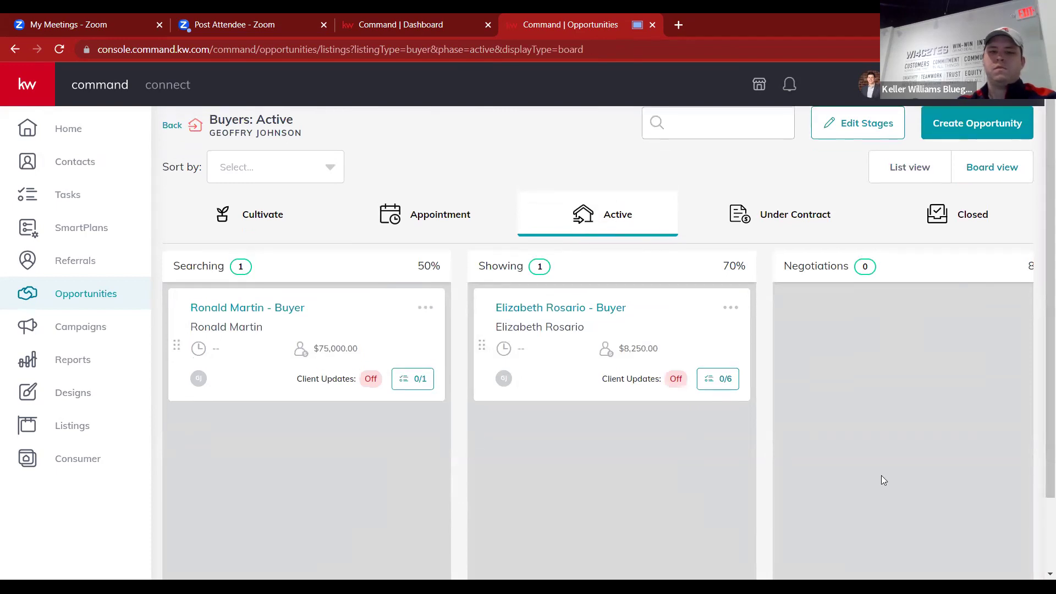
{"action": "scroll", "coordinate": [881, 476], "scroll_direction": "right", "scroll_amount": 3}
{"action": "scroll", "coordinate": [881, 475], "scroll_direction": "right", "scroll_amount": 3}
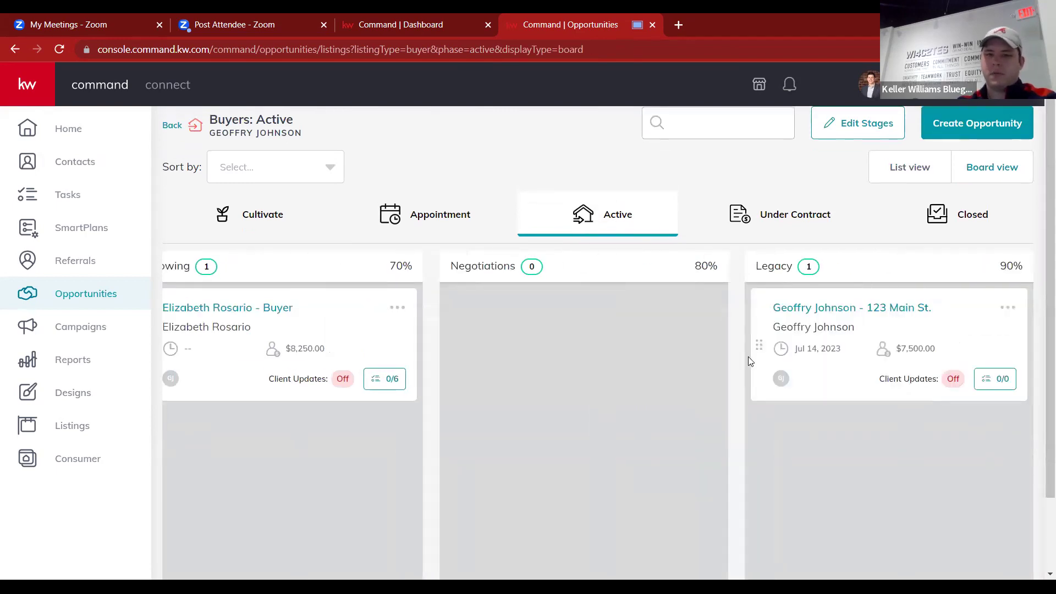
{"action": "left_click_drag", "start_coordinate": [763, 353], "coordinate": [209, 452]}
{"action": "scroll", "coordinate": [209, 452], "scroll_direction": "left", "scroll_amount": 5}
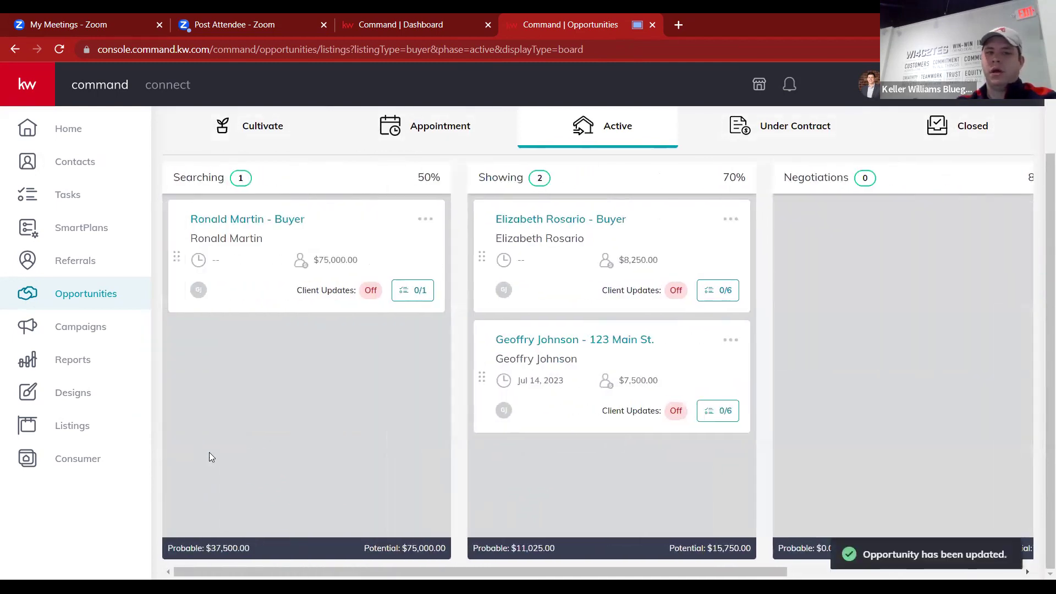
{"action": "scroll", "coordinate": [710, 299], "scroll_direction": "up", "scroll_amount": 2}
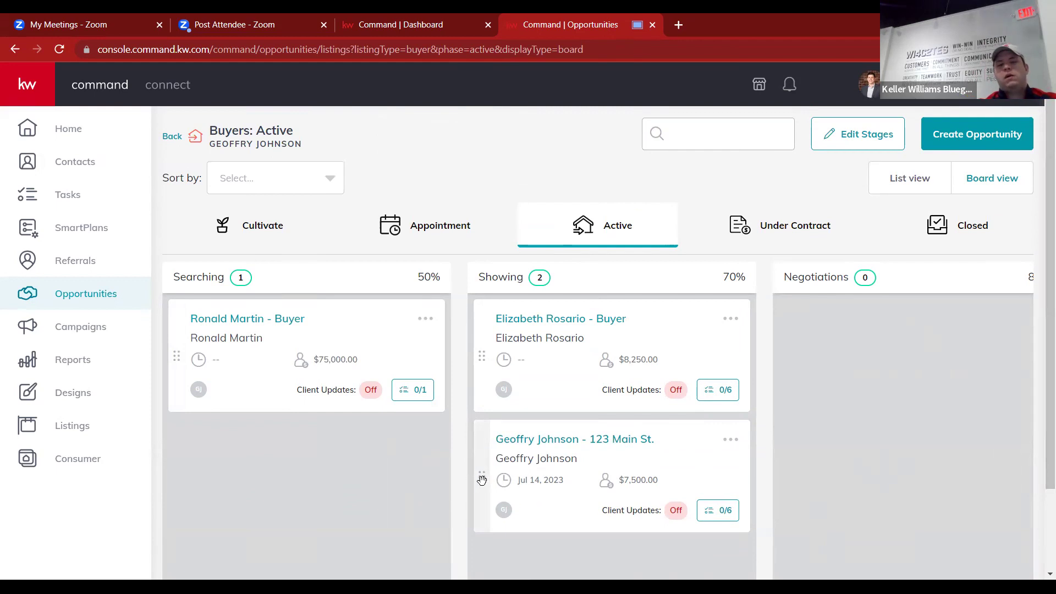
{"action": "left_click_drag", "start_coordinate": [608, 528], "coordinate": [829, 460]}
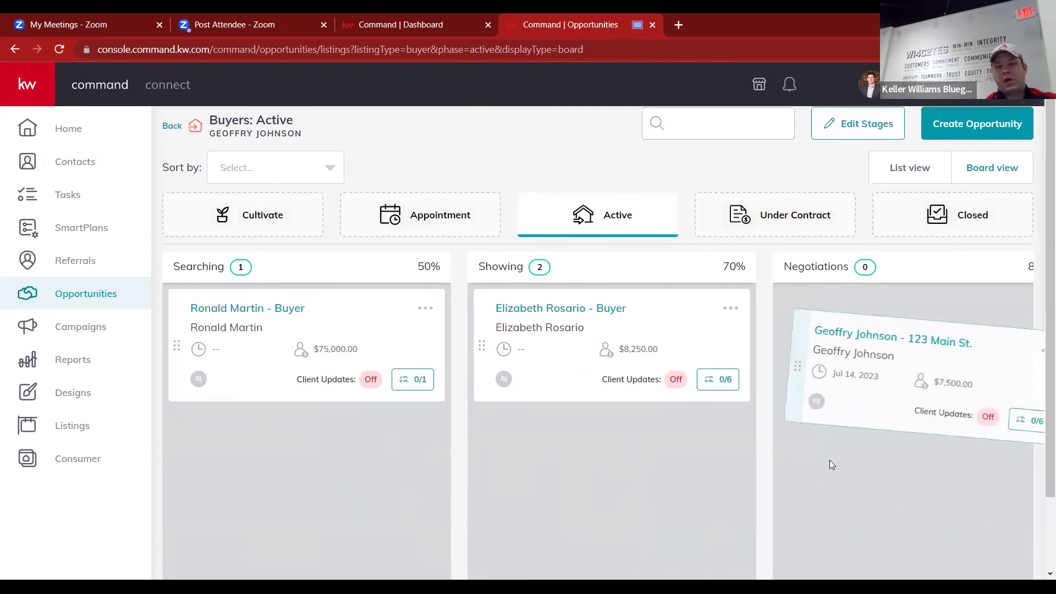
{"action": "scroll", "coordinate": [942, 495], "scroll_direction": "right", "scroll_amount": 4}
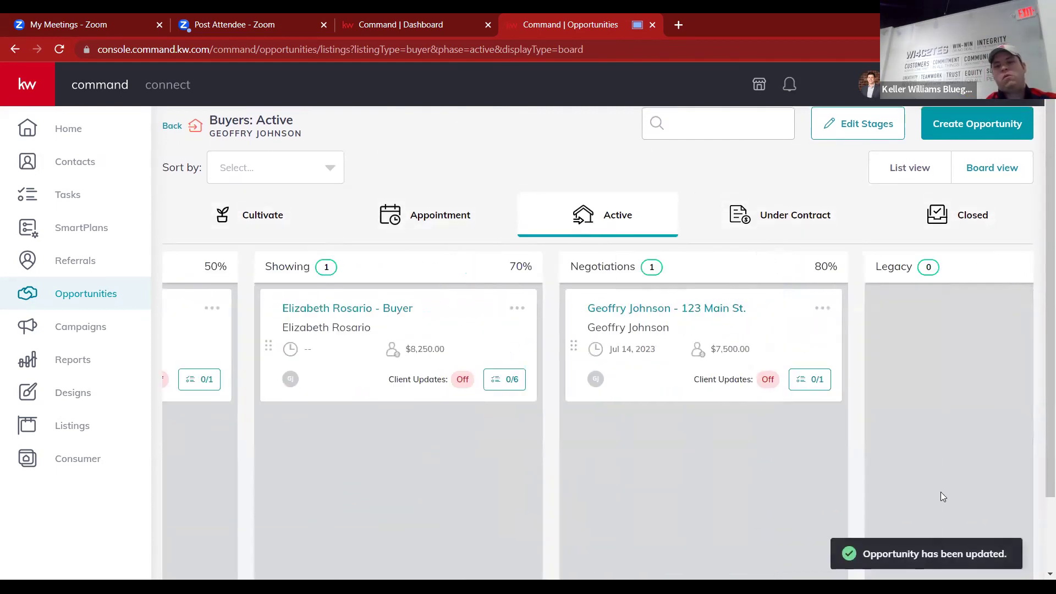
Open the 123 Main St. opportunity's Documents, showing the Consultation folder at 0 of 1
{"action": "left_click", "coordinate": [719, 309]}
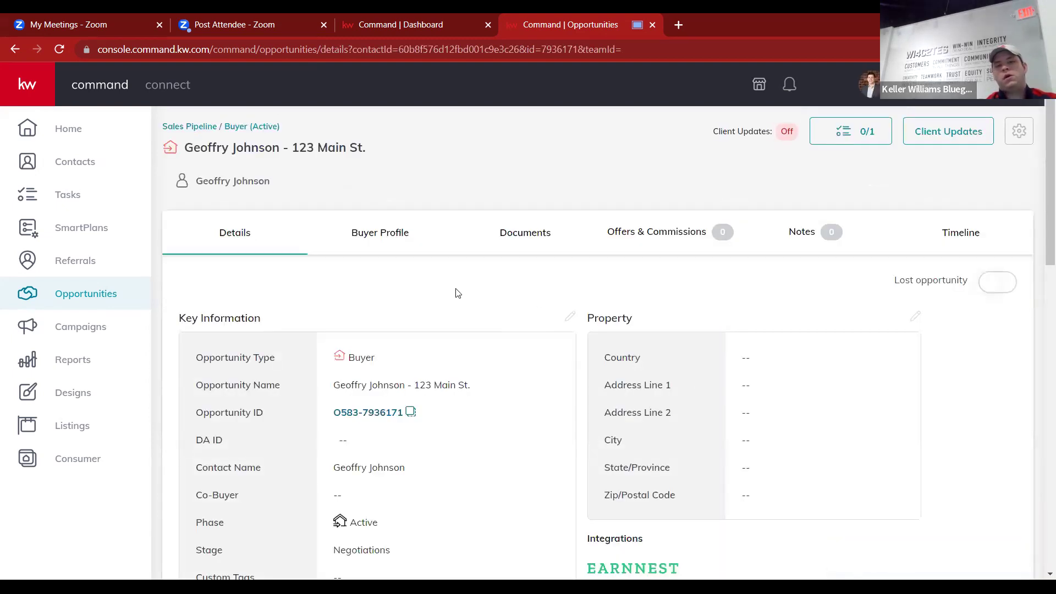
{"action": "left_click", "coordinate": [521, 234]}
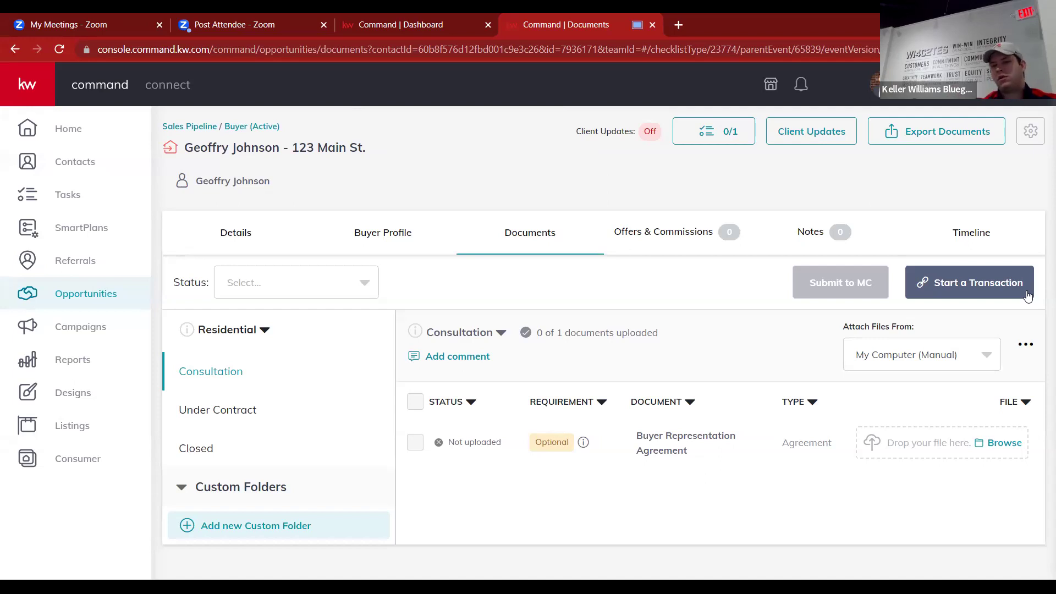
Start a Dotloop transaction for 123 Main St. under the only Dotloop profile, then open a new tab
{"action": "left_click", "coordinate": [1026, 291]}
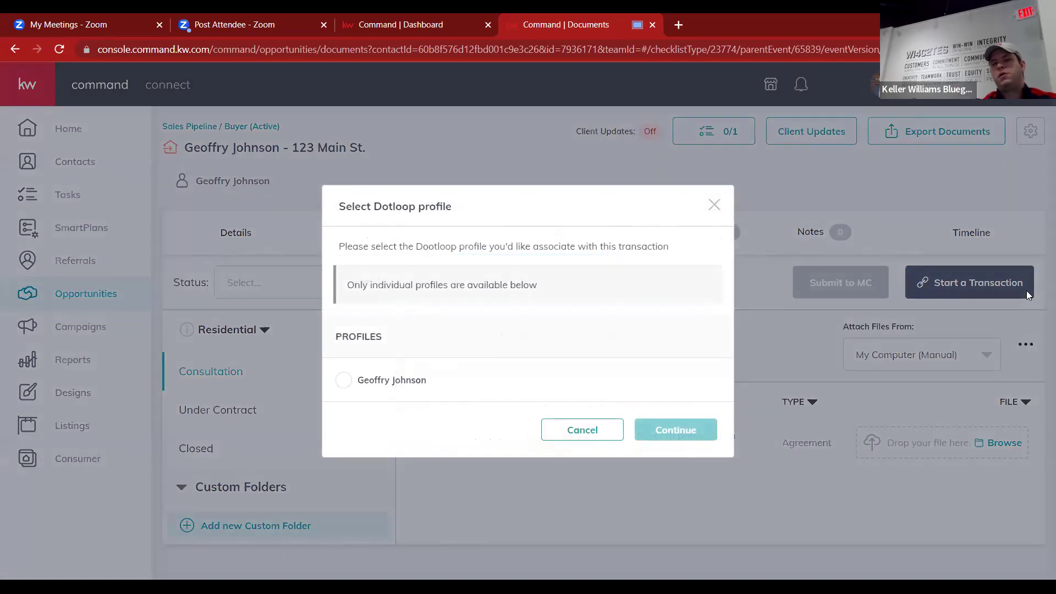
{"action": "left_click", "coordinate": [345, 380]}
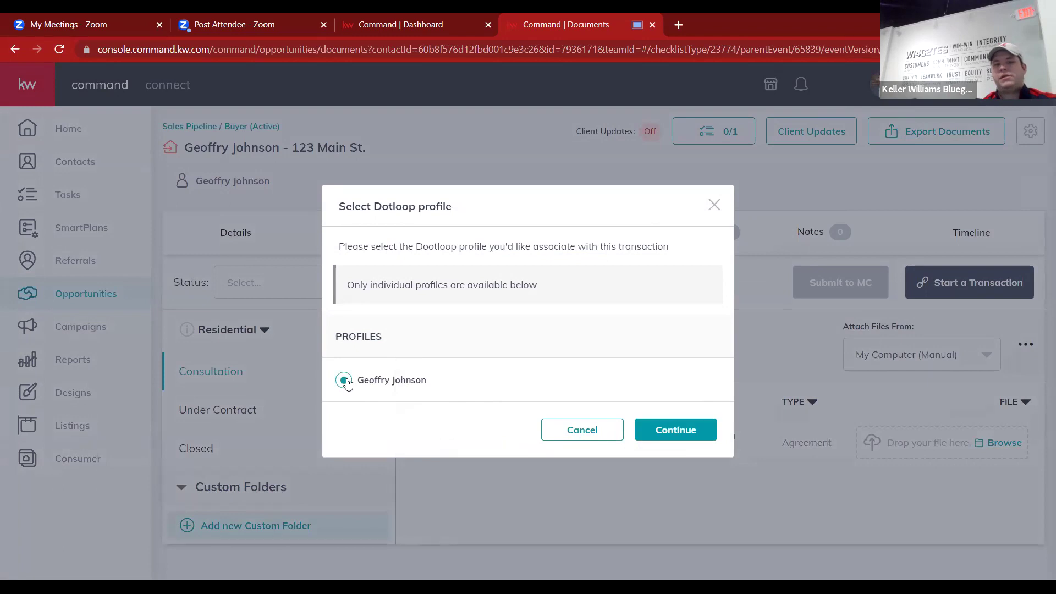
{"action": "left_click", "coordinate": [678, 431]}
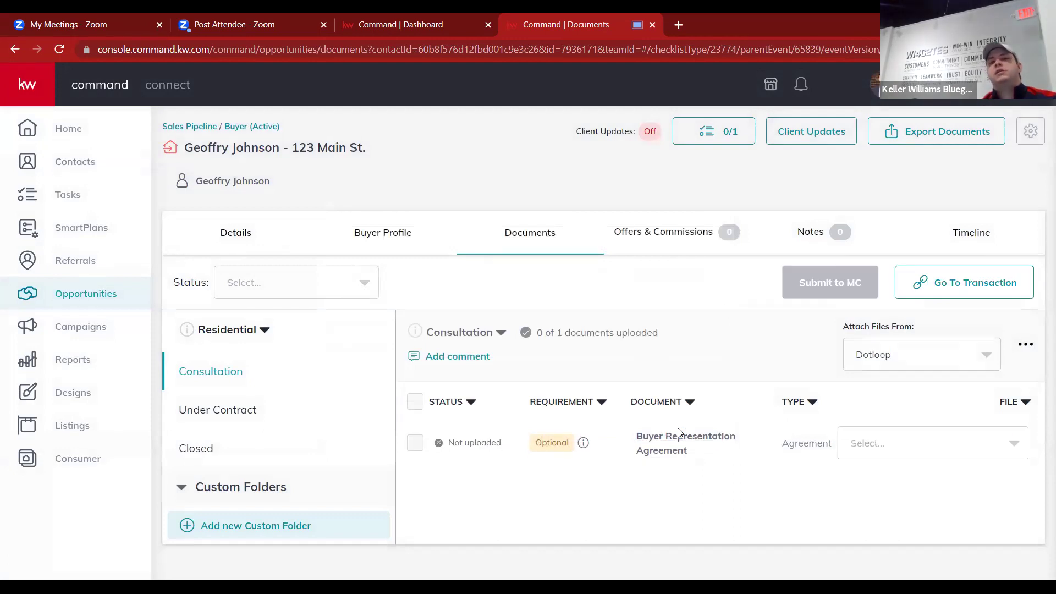
{"action": "left_click", "coordinate": [680, 26]}
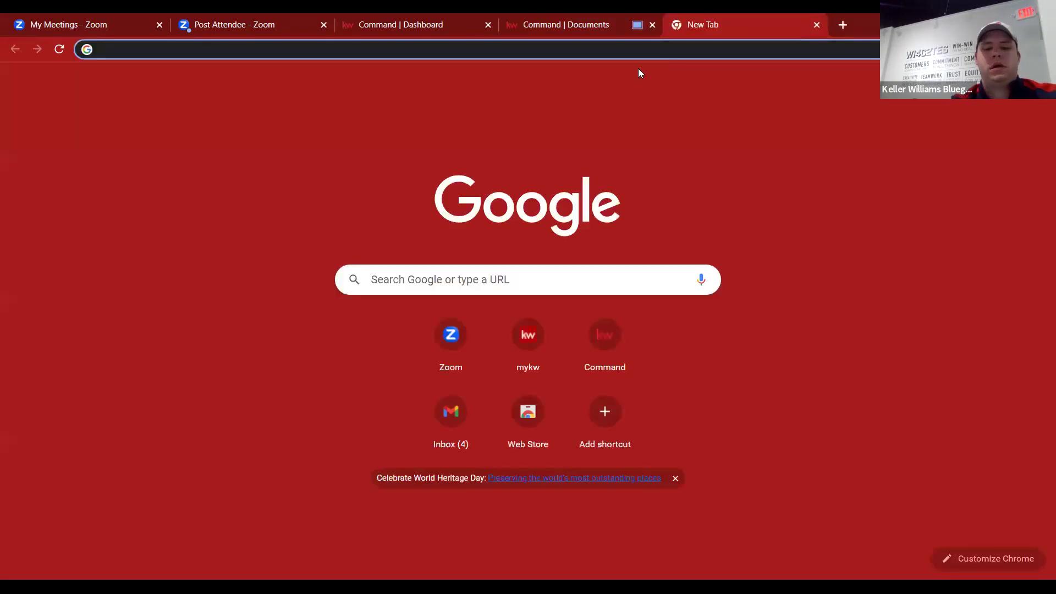
Load dotloop.com and go to its login page
{"action": "type", "text": "dotloop"}
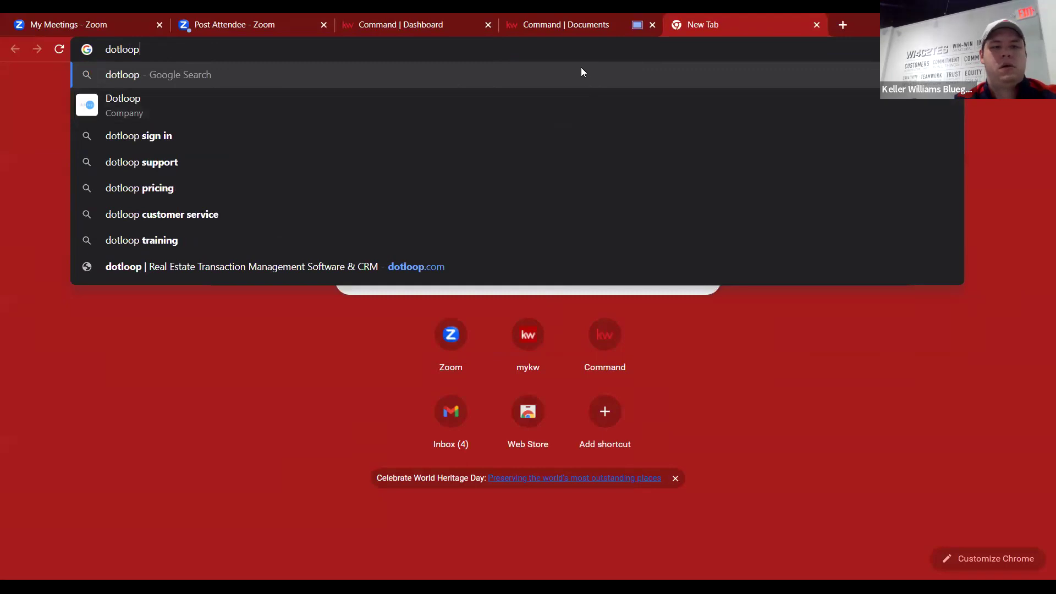
{"action": "type", "text": ".com"}
{"action": "key", "text": "Return"}
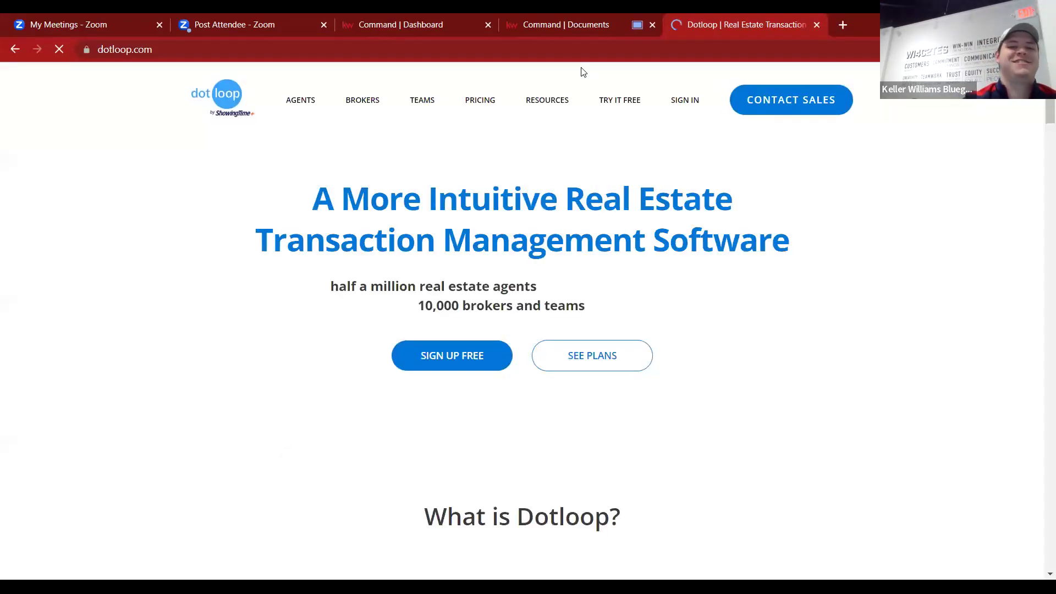
{"action": "left_click", "coordinate": [686, 103]}
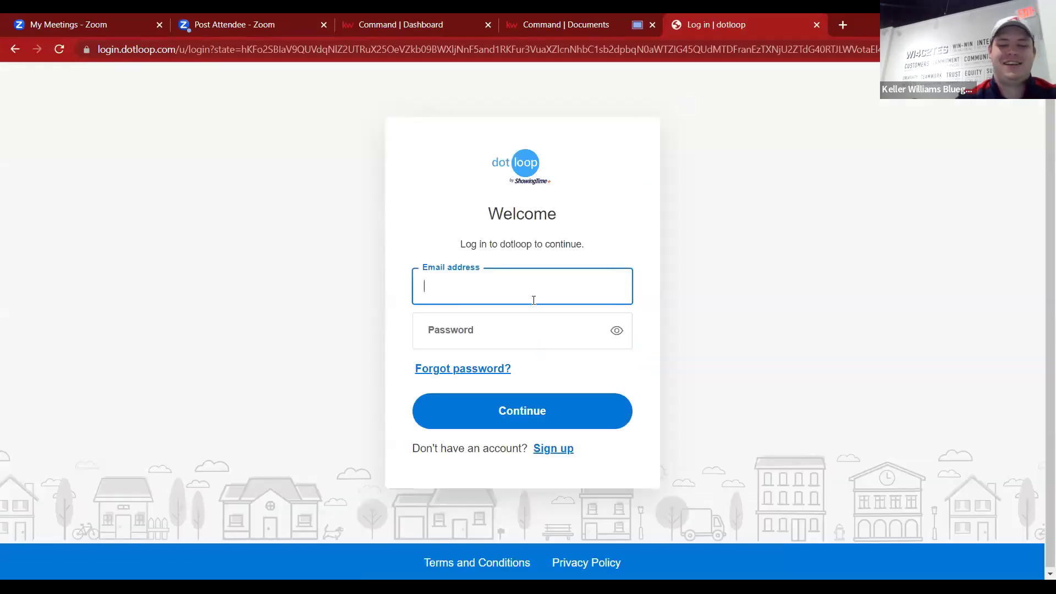
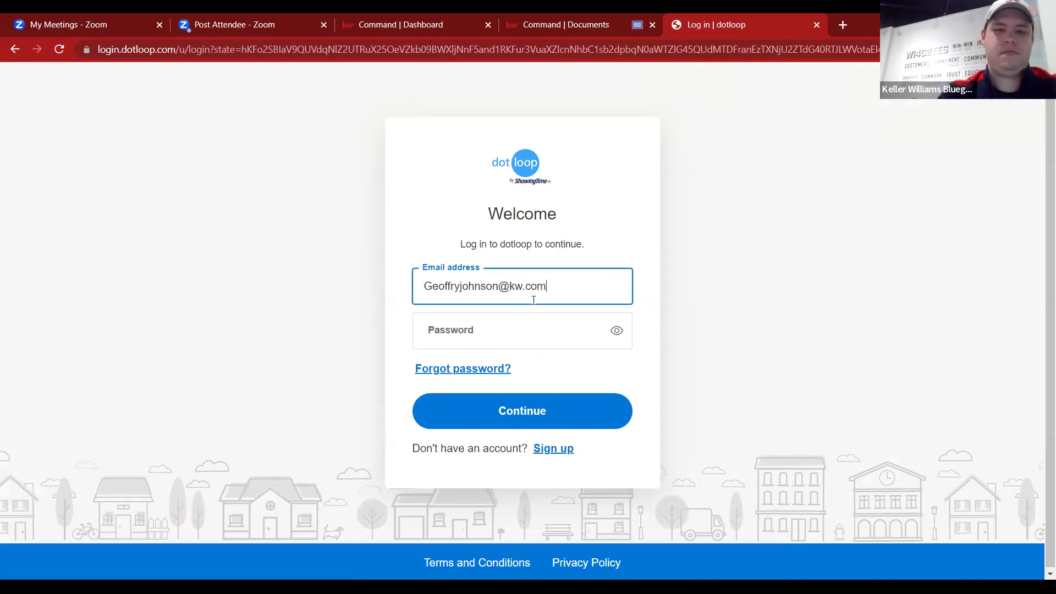
Log in with the account e-mail and password, decline saving it, and enter the texted verification code
{"action": "left_click", "coordinate": [507, 334]}
{"action": "type", "text": "•••••••••••"}
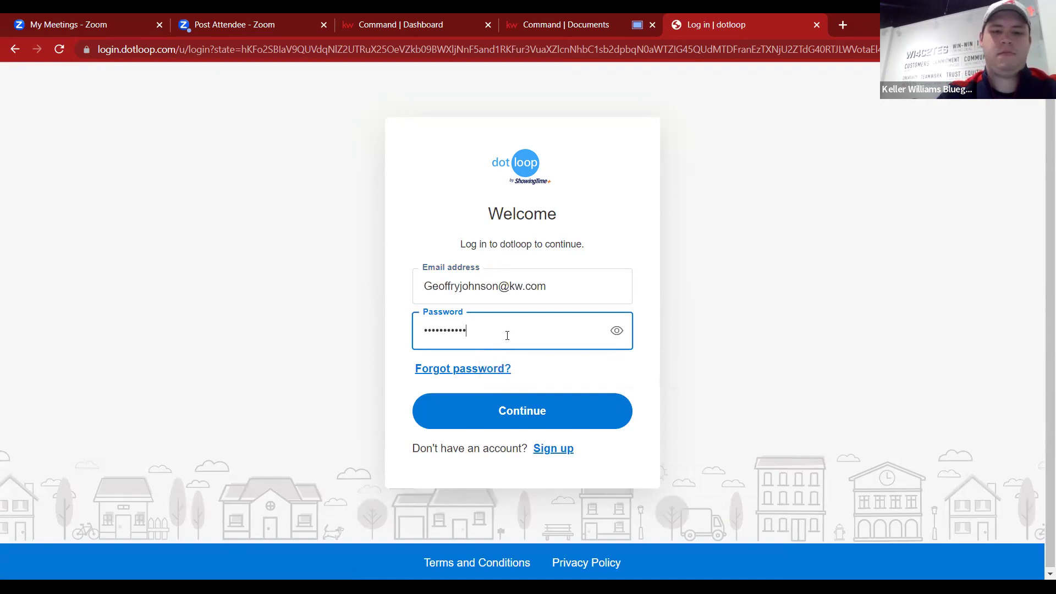
{"action": "left_click", "coordinate": [516, 410]}
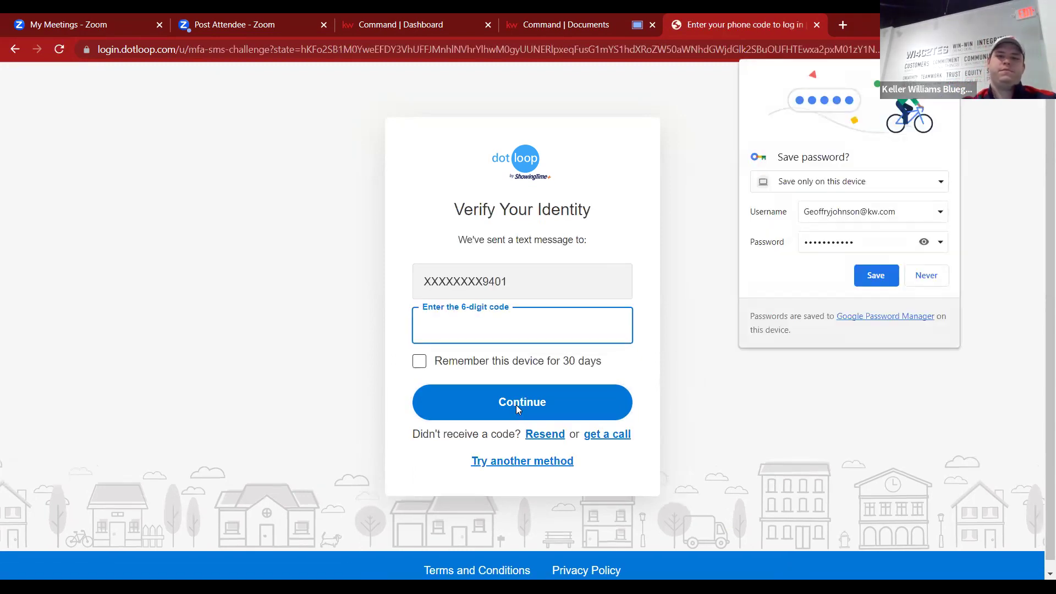
{"action": "left_click", "coordinate": [926, 275]}
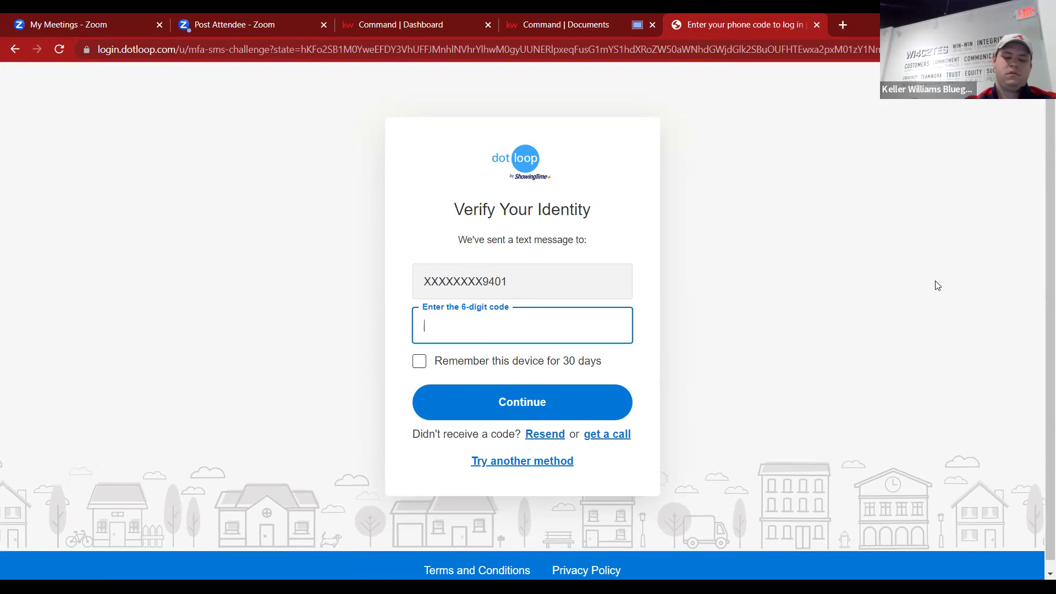
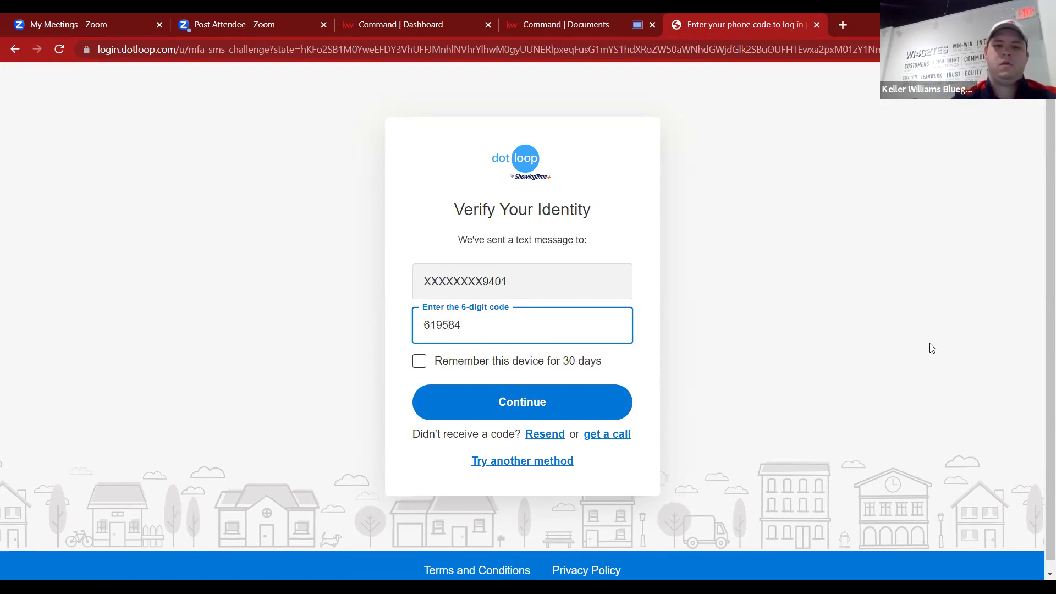
Submit the verification code to reach the Loops page with the new 123 Main St. loop
{"action": "left_click", "coordinate": [576, 406]}
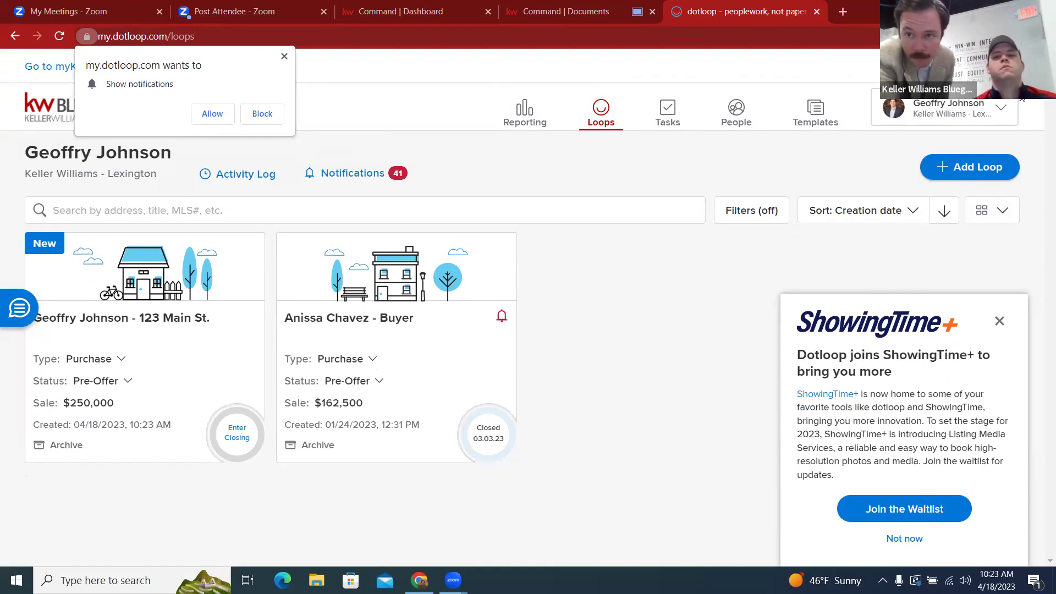
Stop casting this tab to Training Room TV and cast the entire screen to it instead
{"action": "left_click", "coordinate": [1042, 36]}
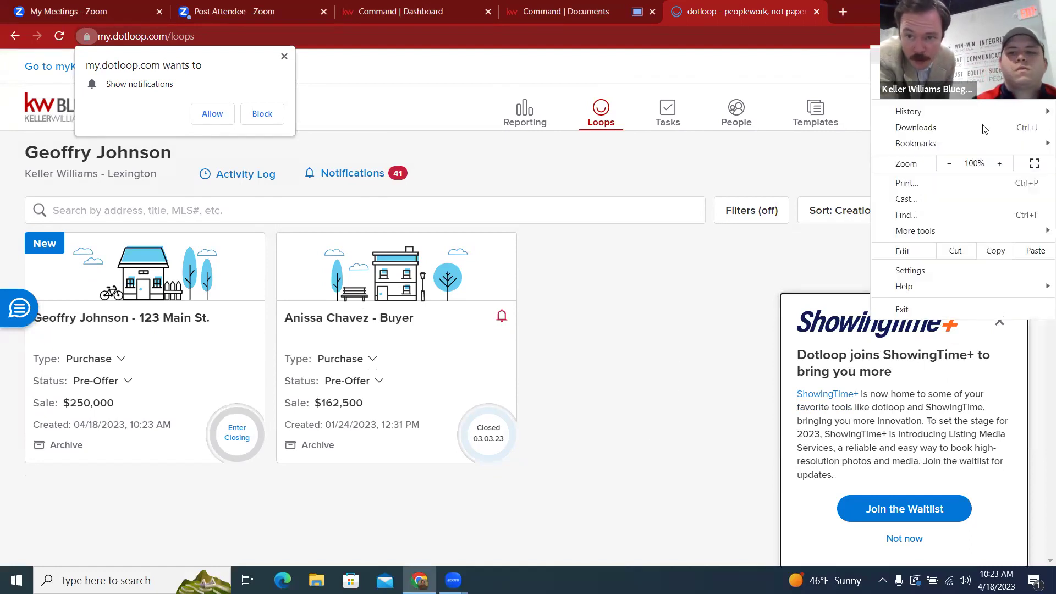
{"action": "left_click", "coordinate": [979, 197]}
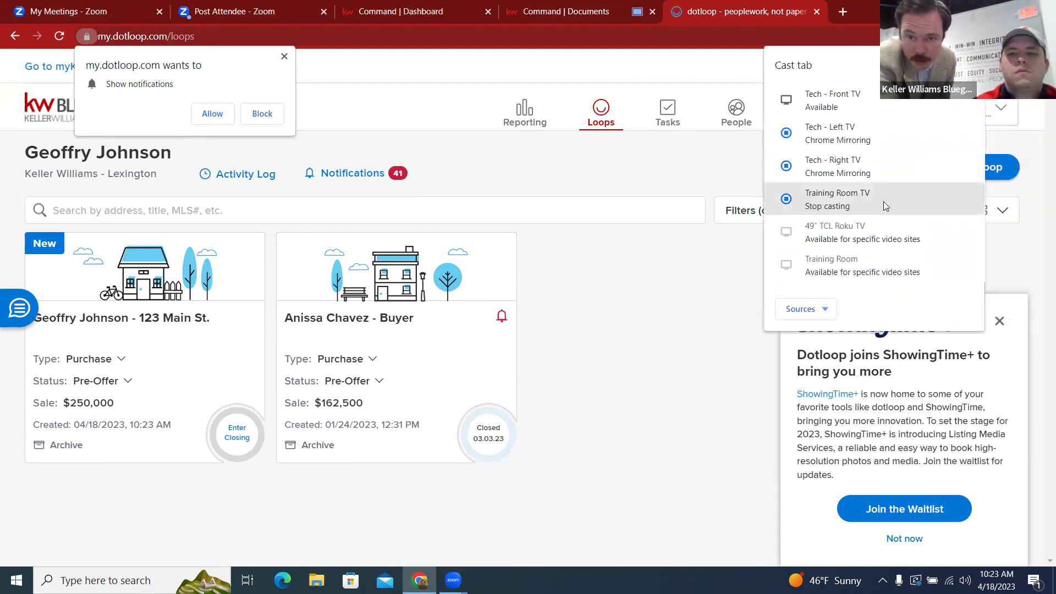
{"action": "left_click", "coordinate": [863, 204]}
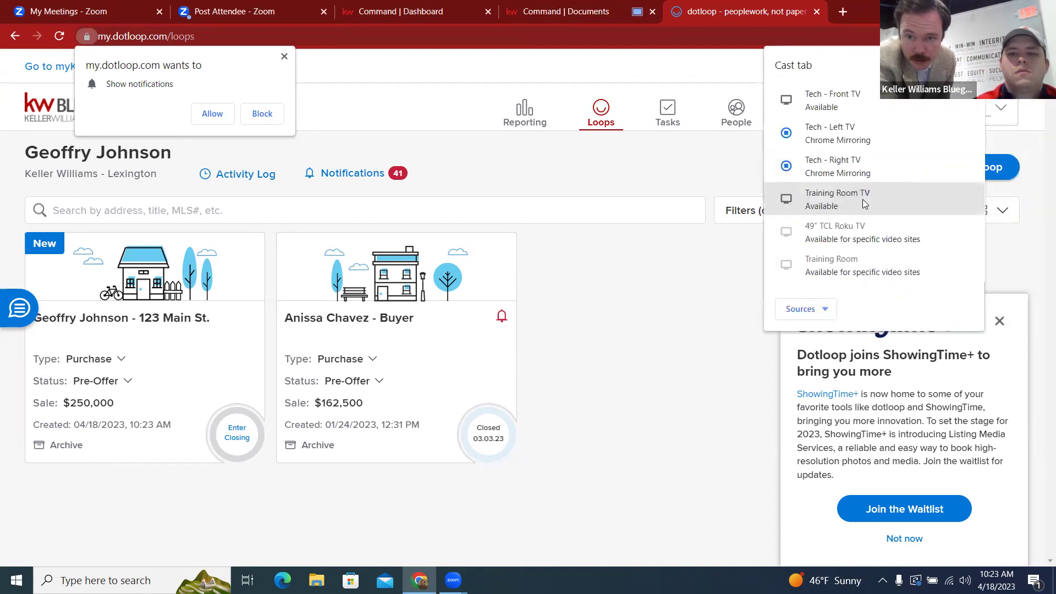
{"action": "left_click", "coordinate": [810, 309]}
{"action": "left_click", "coordinate": [814, 348]}
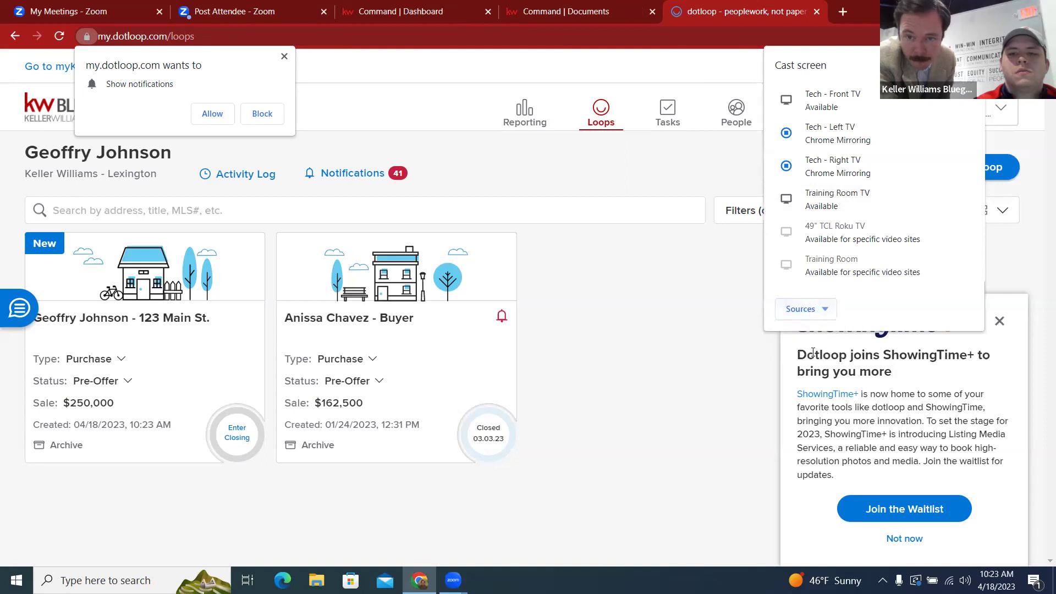
{"action": "left_click", "coordinate": [884, 202]}
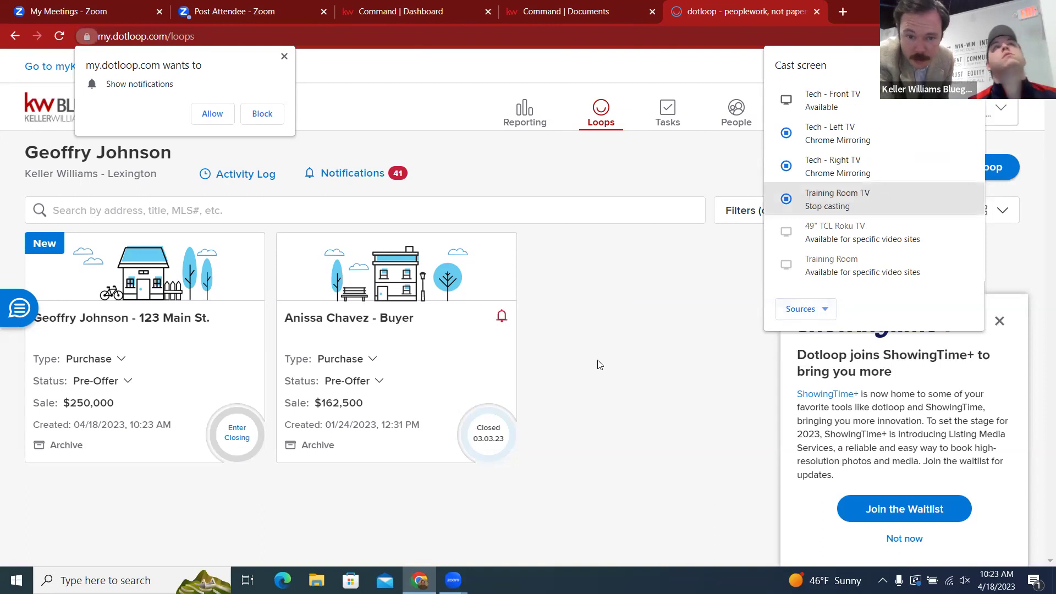
{"action": "left_click", "coordinate": [642, 464]}
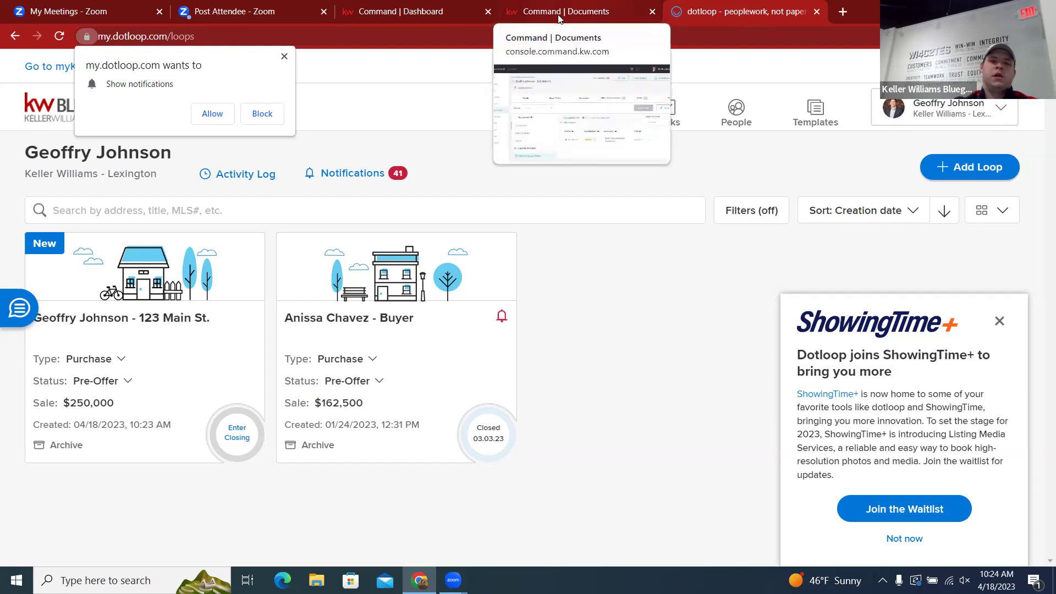
Check the 123 Main St. opportunity's Key Information details in KW Command, then return to Dotloop
{"action": "left_click", "coordinate": [559, 12]}
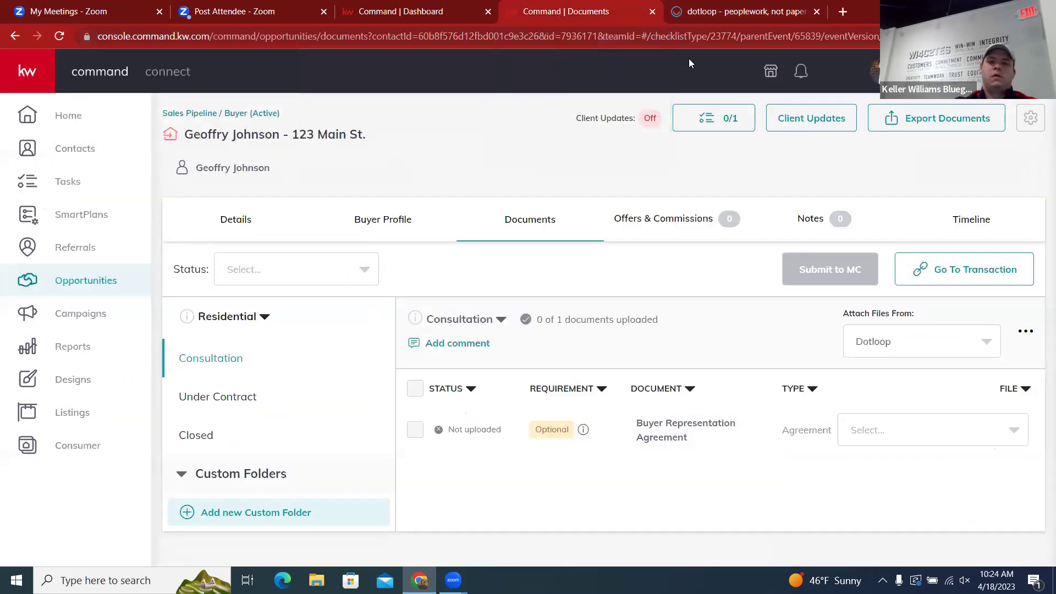
{"action": "left_click", "coordinate": [235, 220]}
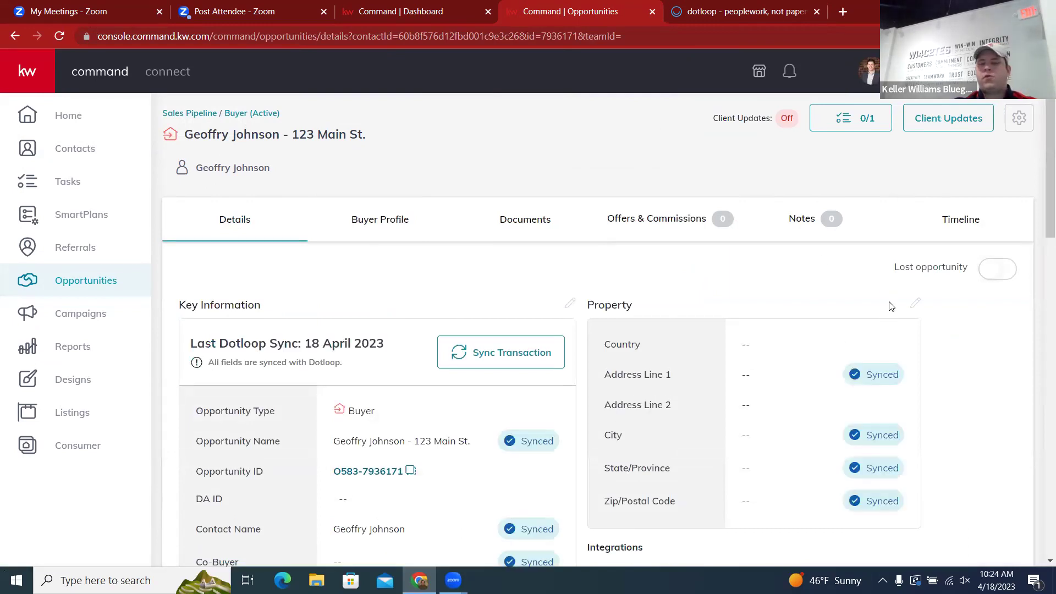
{"action": "scroll", "coordinate": [891, 305], "scroll_direction": "down", "scroll_amount": 1}
{"action": "scroll", "coordinate": [890, 303], "scroll_direction": "down", "scroll_amount": 2}
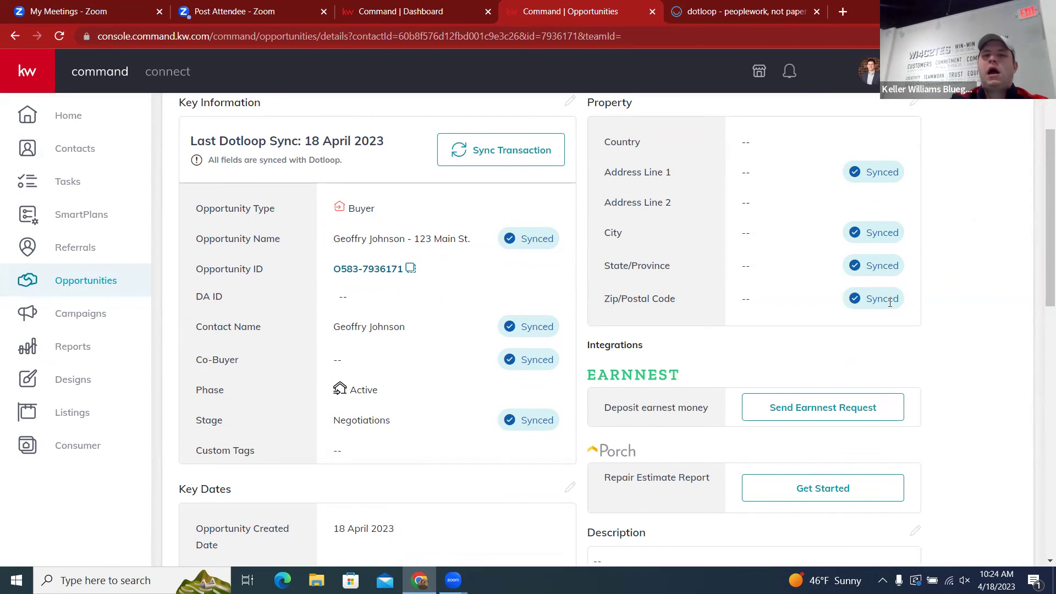
{"action": "left_click", "coordinate": [764, 8]}
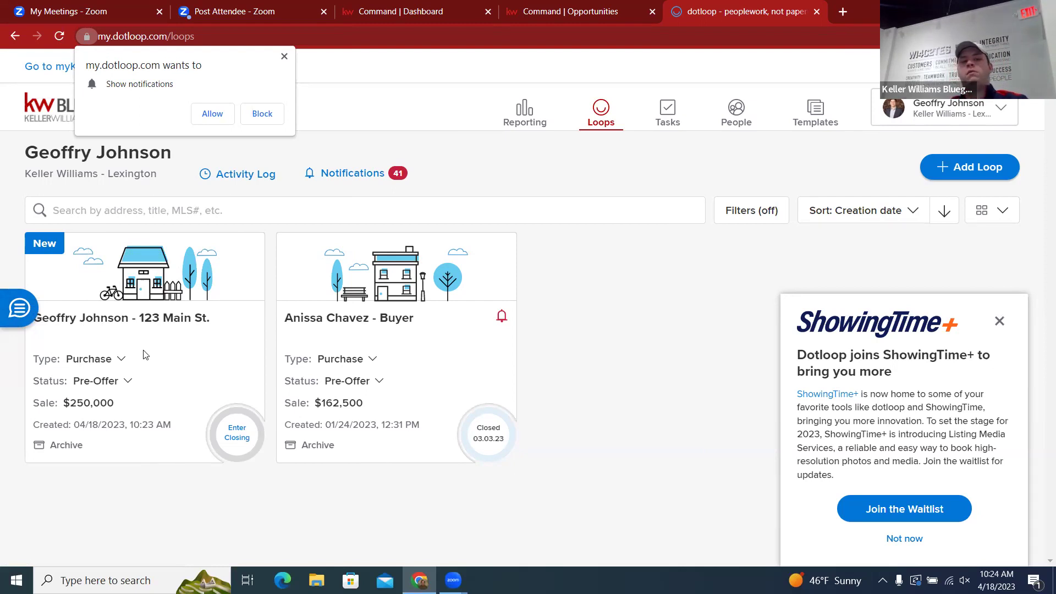
Open the 123 Main St. buyer loop and review its empty Folder and Required Forms folders
{"action": "left_click", "coordinate": [122, 321]}
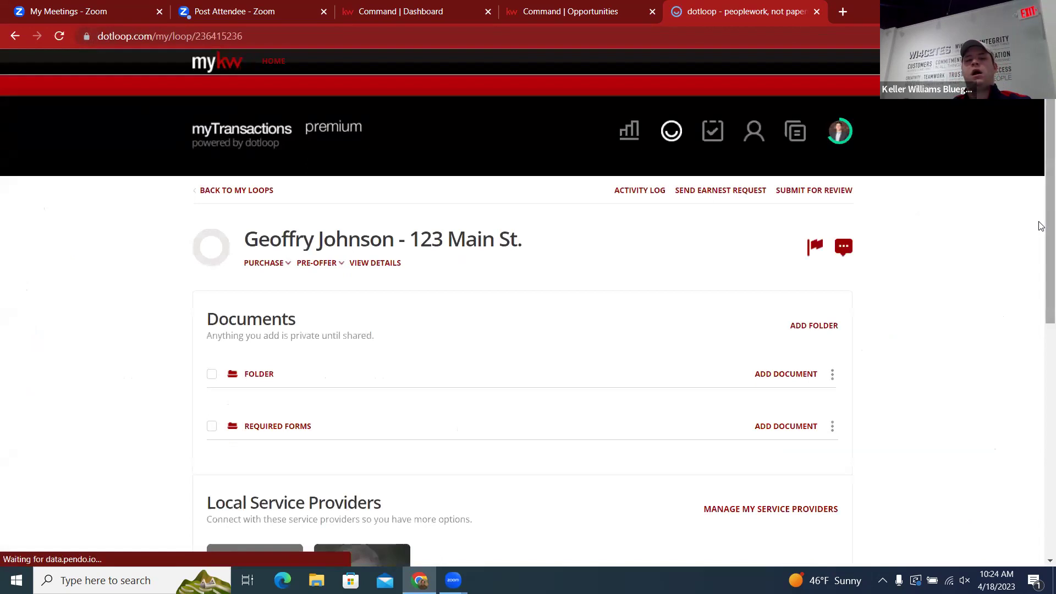
{"action": "scroll", "coordinate": [1039, 288], "scroll_direction": "down", "scroll_amount": 3}
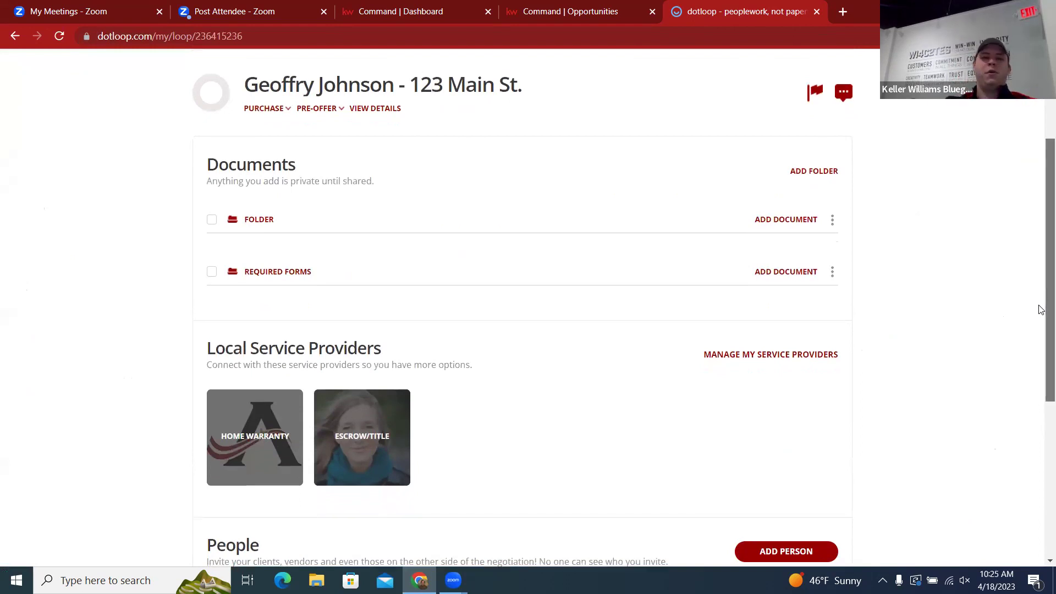
{"action": "scroll", "coordinate": [1039, 305], "scroll_direction": "up", "scroll_amount": 3}
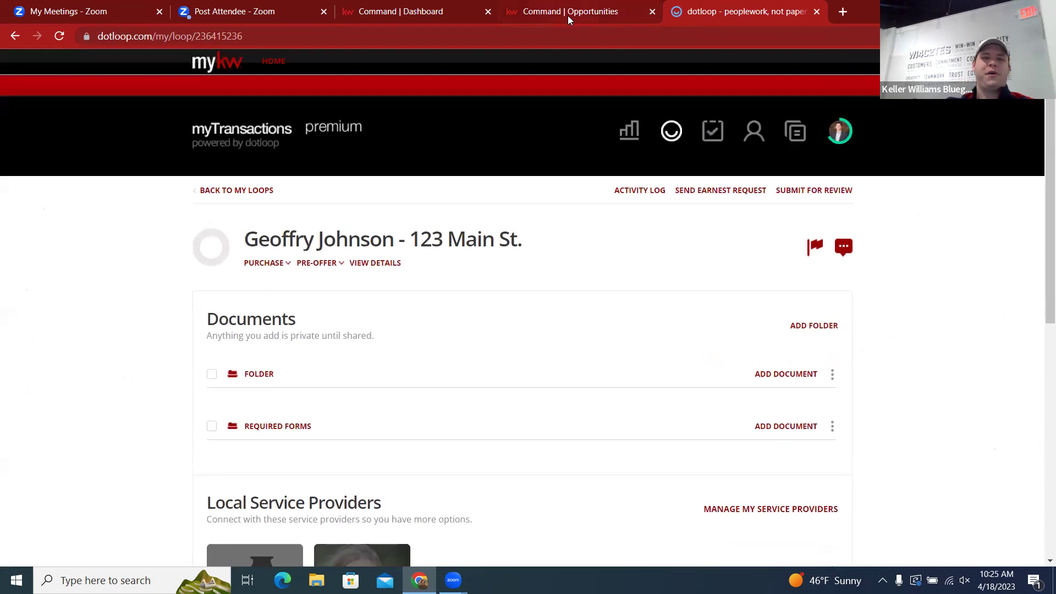
{"action": "left_click", "coordinate": [567, 14]}
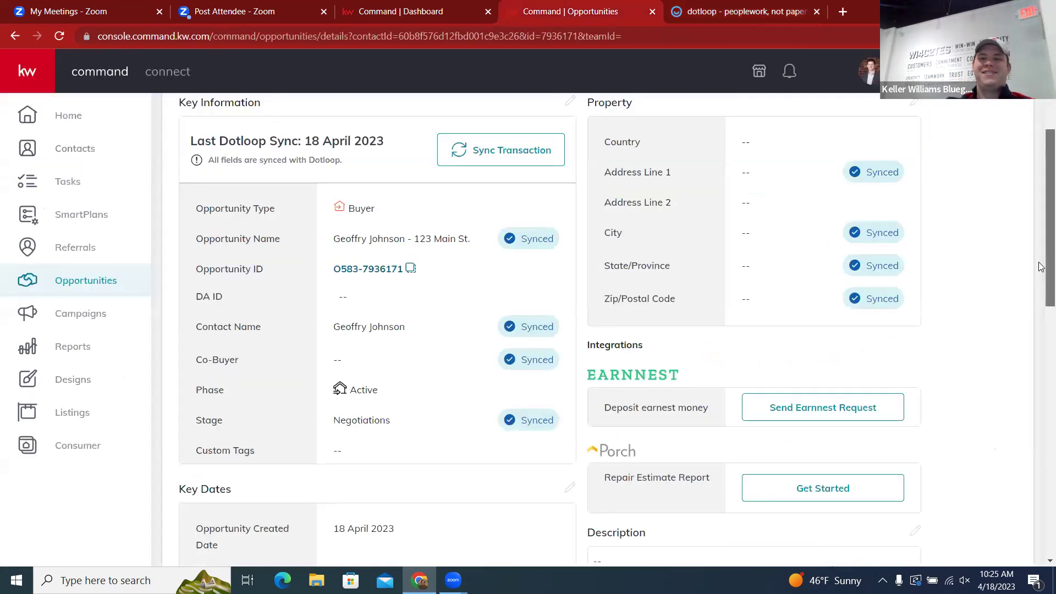
Review the opportunity's Details page in KW Command and open its Documents checklist
{"action": "scroll", "coordinate": [1040, 220], "scroll_direction": "up", "scroll_amount": 2}
{"action": "scroll", "coordinate": [1040, 220], "scroll_direction": "up", "scroll_amount": 1}
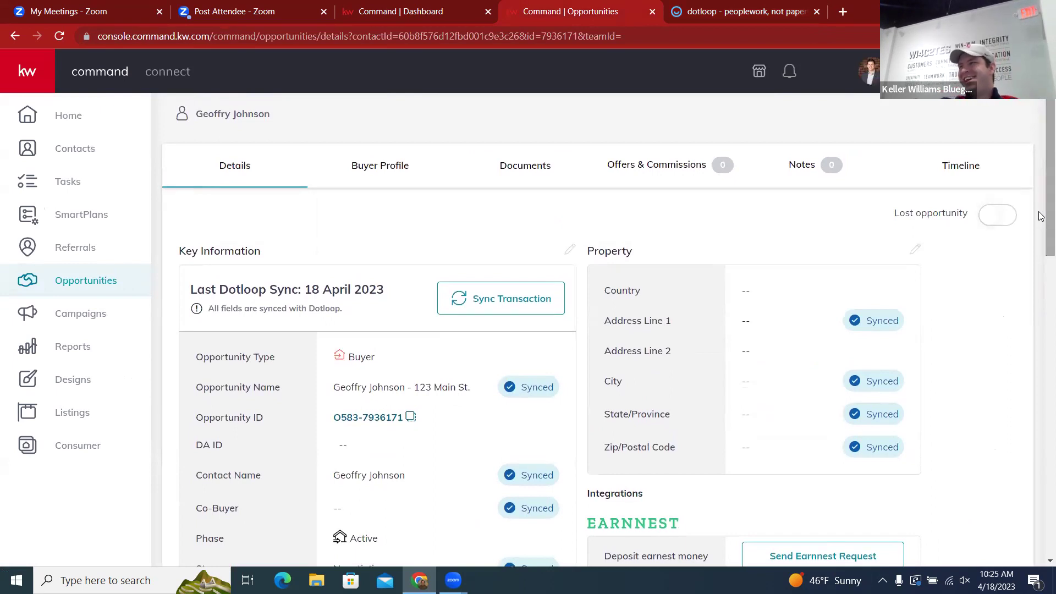
{"action": "scroll", "coordinate": [1039, 216], "scroll_direction": "down", "scroll_amount": 4}
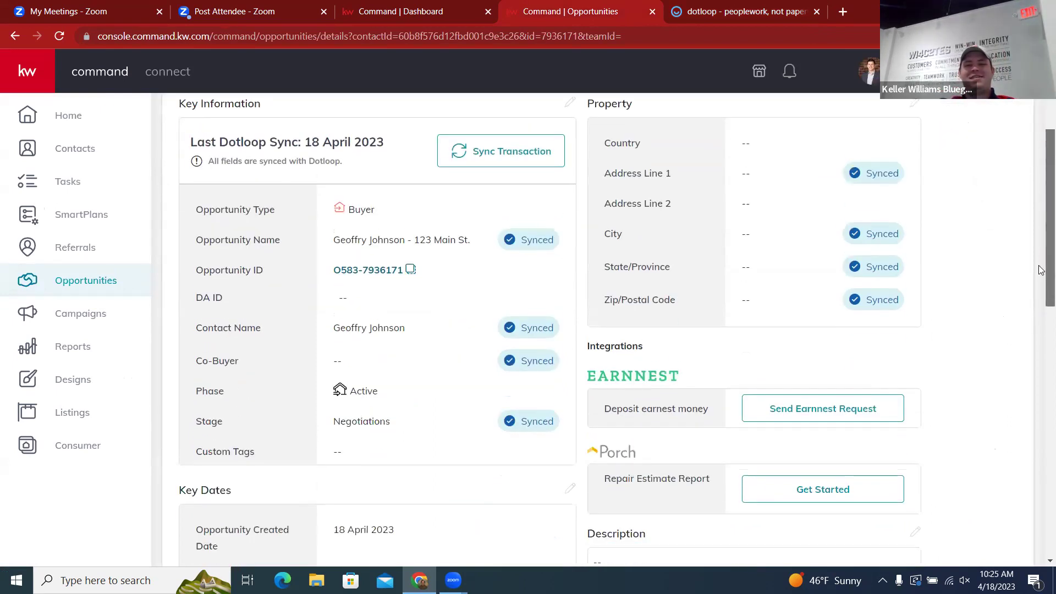
{"action": "scroll", "coordinate": [1039, 309], "scroll_direction": "down", "scroll_amount": 1}
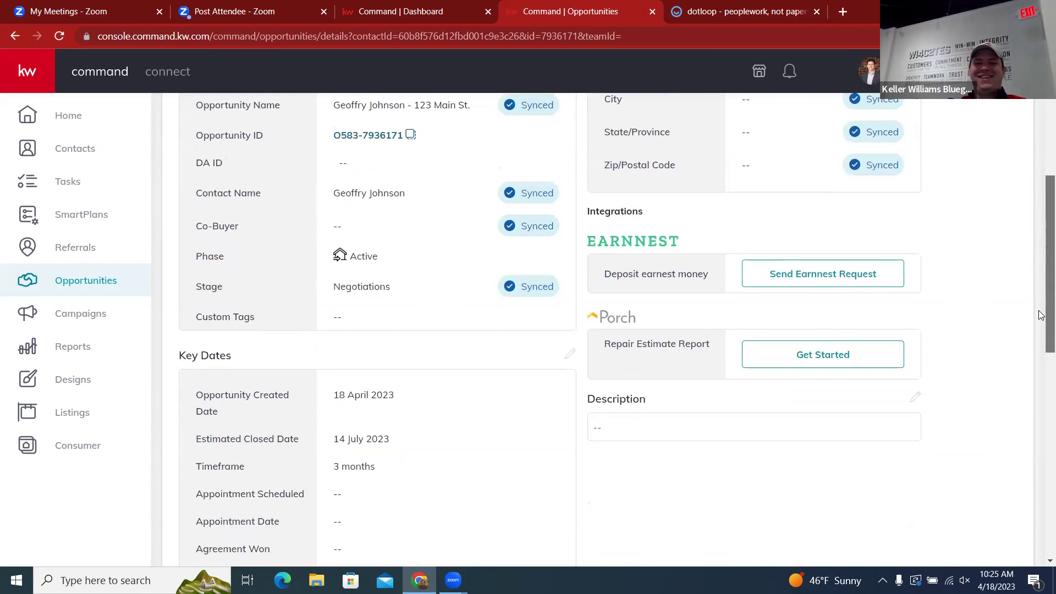
{"action": "scroll", "coordinate": [1040, 189], "scroll_direction": "up", "scroll_amount": 1}
{"action": "scroll", "coordinate": [1039, 189], "scroll_direction": "up", "scroll_amount": 5}
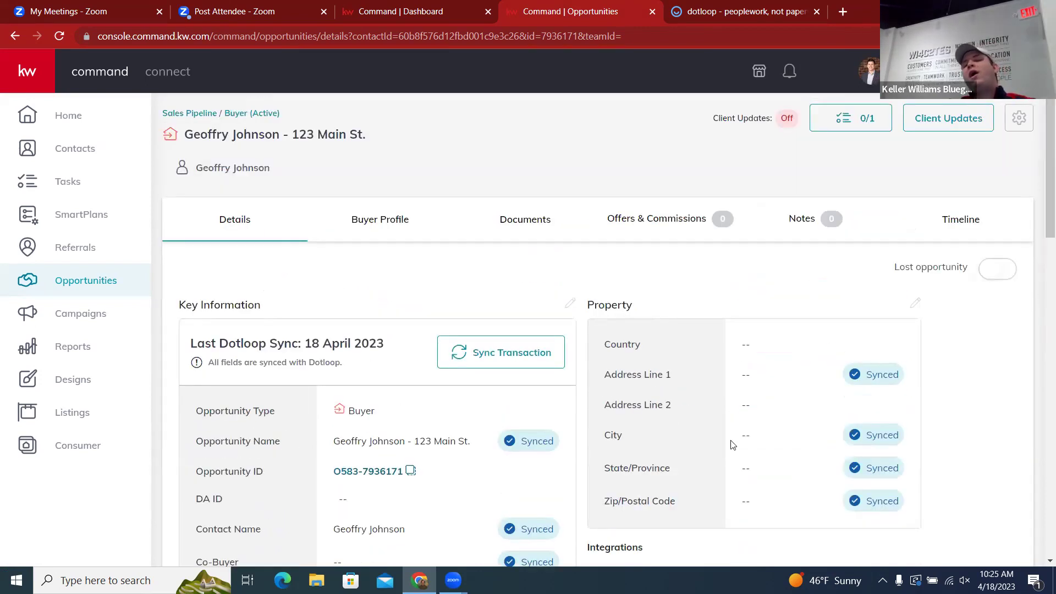
{"action": "left_click", "coordinate": [542, 233]}
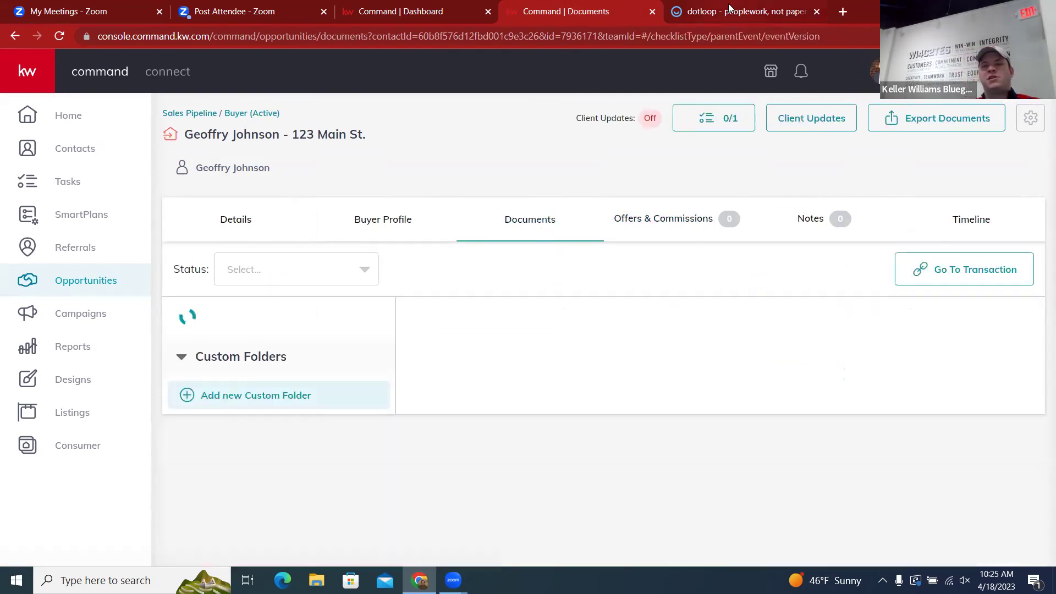
{"action": "left_click", "coordinate": [730, 8]}
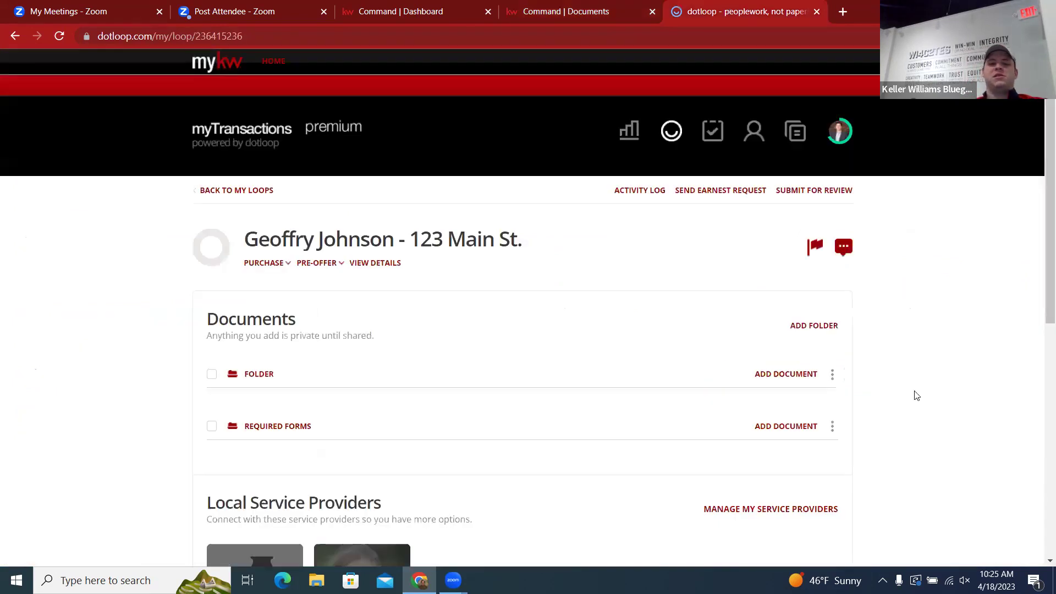
Start adding a document to the Required Forms folder from Dotloop's template library
{"action": "left_click", "coordinate": [792, 427]}
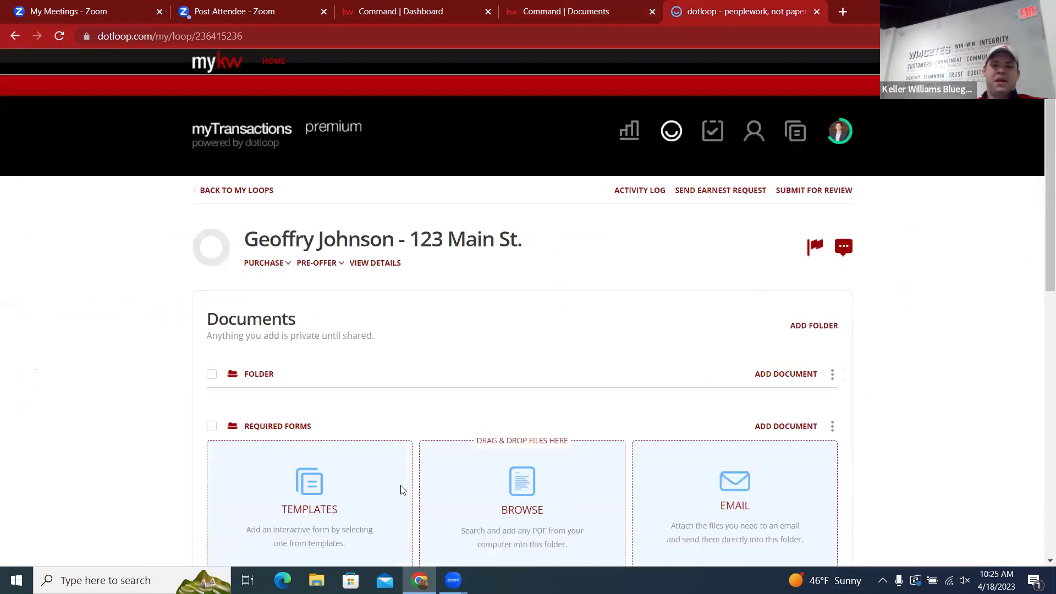
{"action": "left_click", "coordinate": [320, 514]}
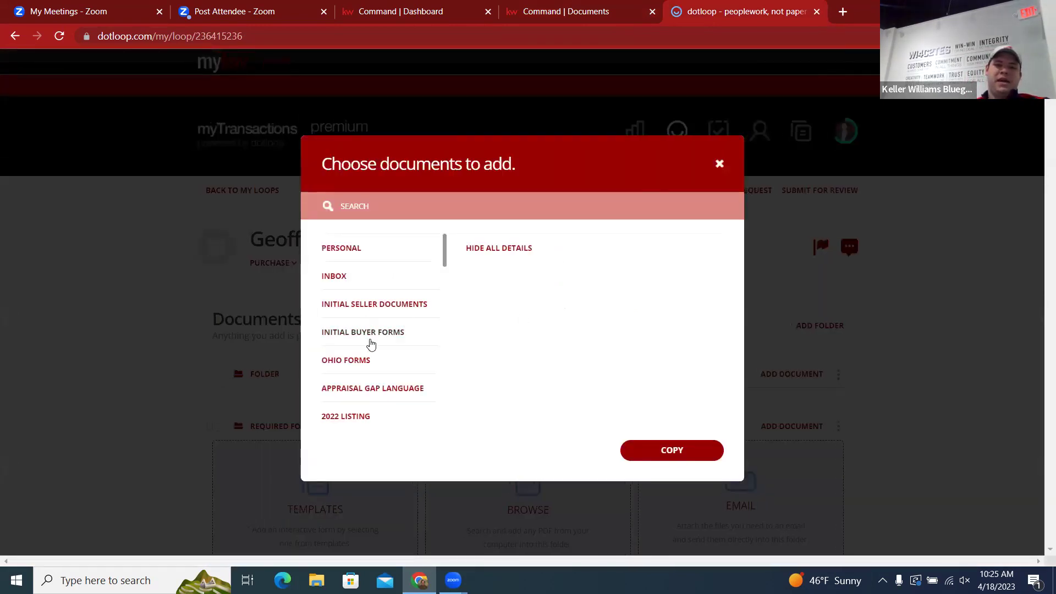
{"action": "double_click", "coordinate": [365, 333]}
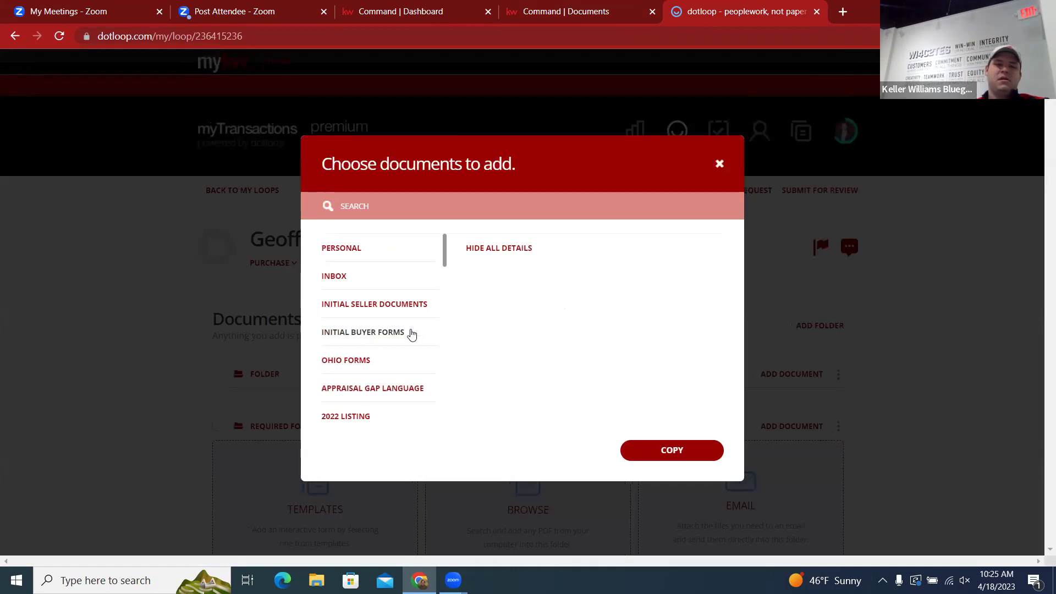
{"action": "scroll", "coordinate": [382, 332], "scroll_direction": "down", "scroll_amount": 5}
{"action": "scroll", "coordinate": [381, 332], "scroll_direction": "down", "scroll_amount": 5}
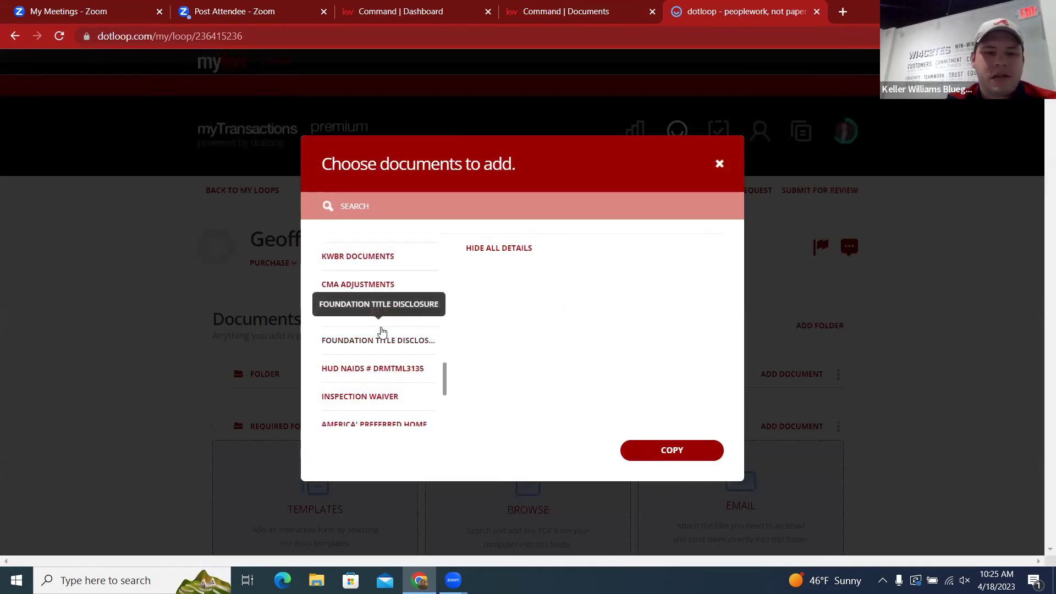
{"action": "scroll", "coordinate": [383, 331], "scroll_direction": "down", "scroll_amount": 1}
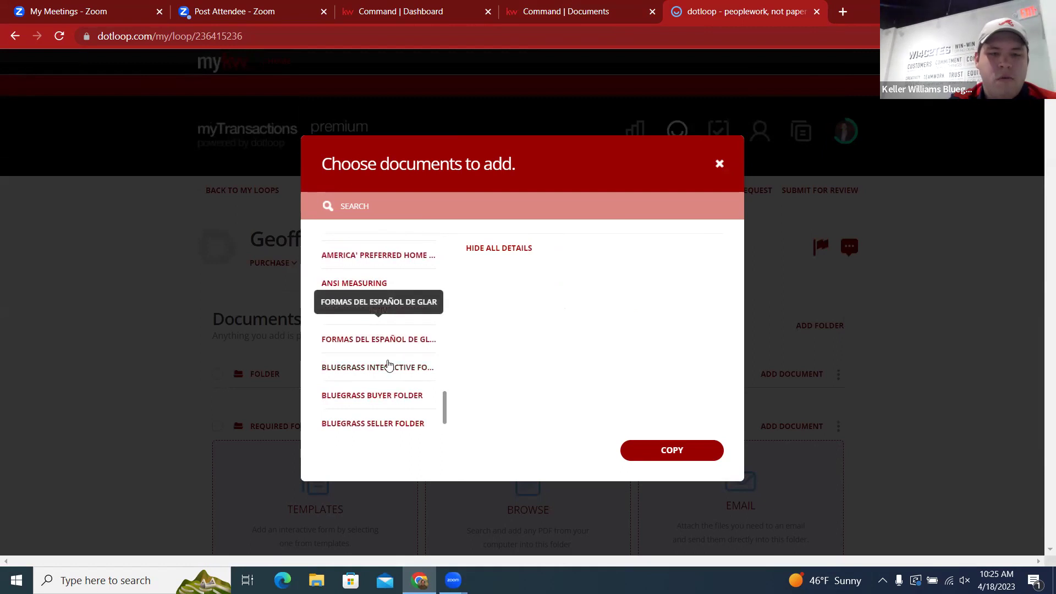
Import the Bluegrass Interactive Forms Addendum to Offer to Purchase Contract (BGR 12) into the loop
{"action": "left_click", "coordinate": [389, 368]}
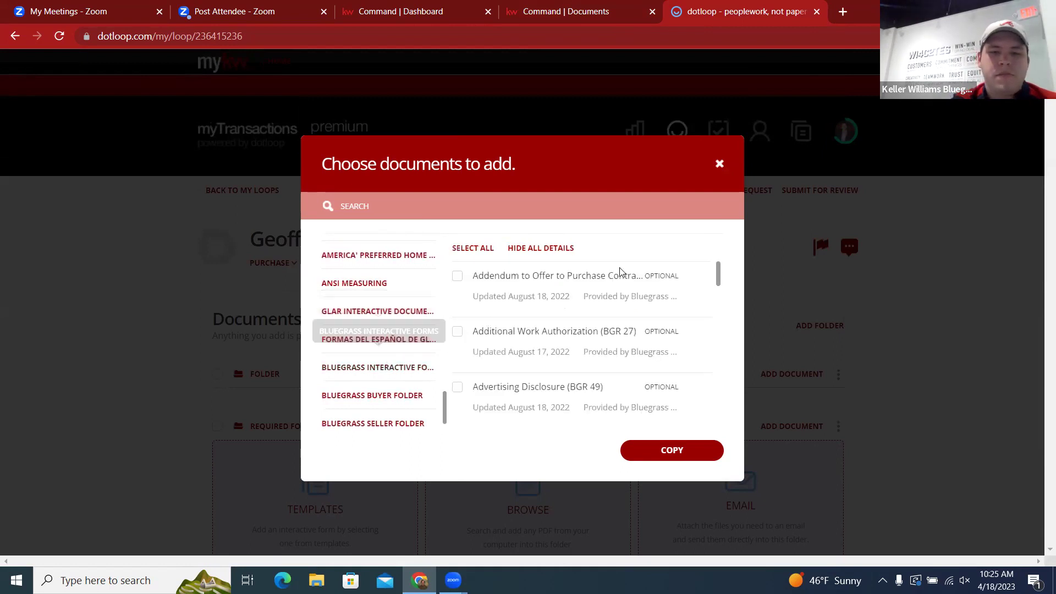
{"action": "left_click", "coordinate": [458, 277]}
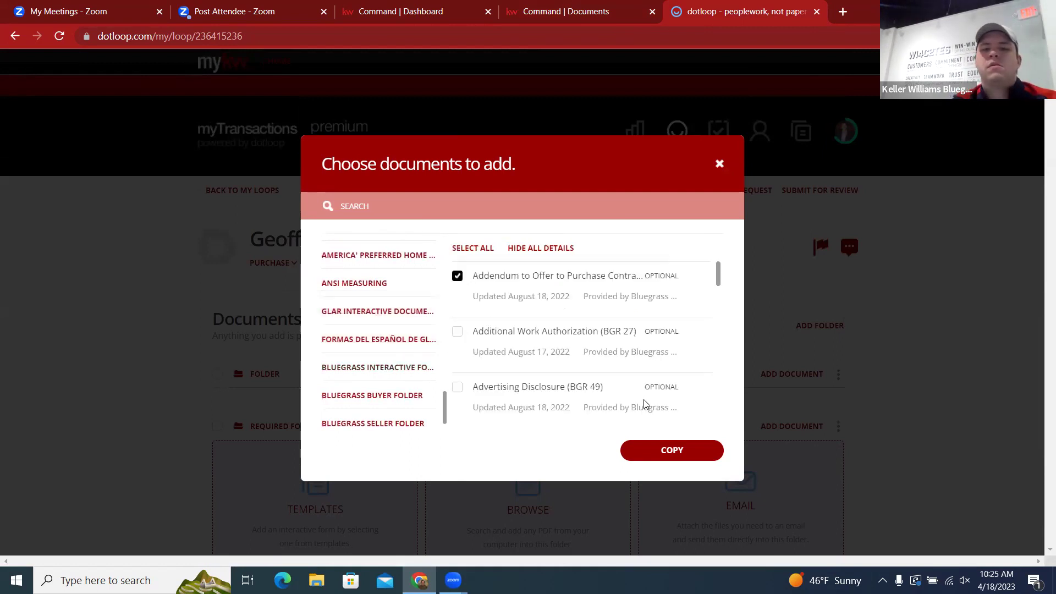
{"action": "left_click", "coordinate": [652, 450]}
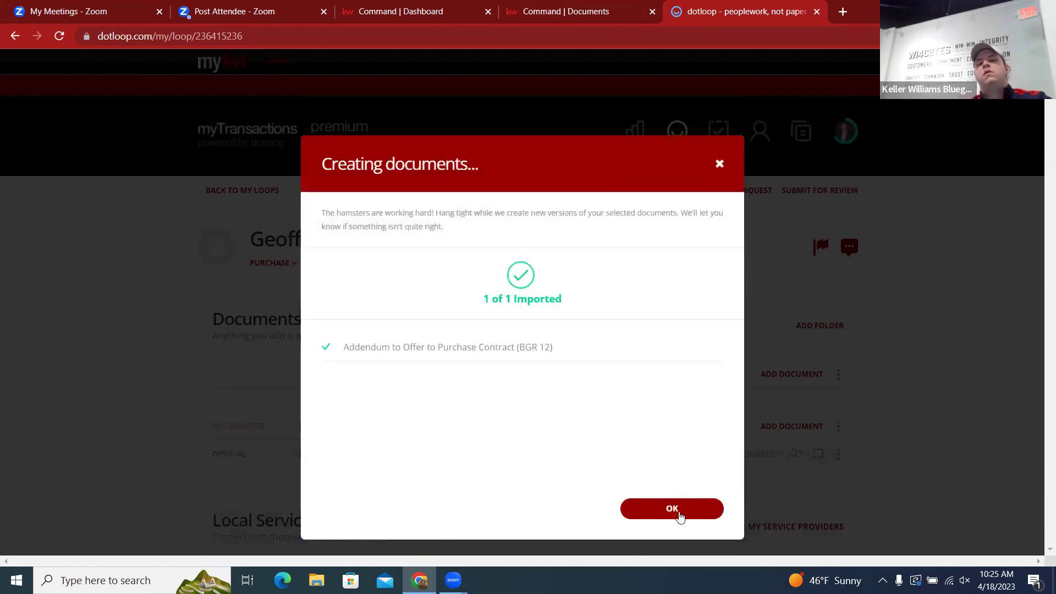
{"action": "left_click", "coordinate": [682, 509]}
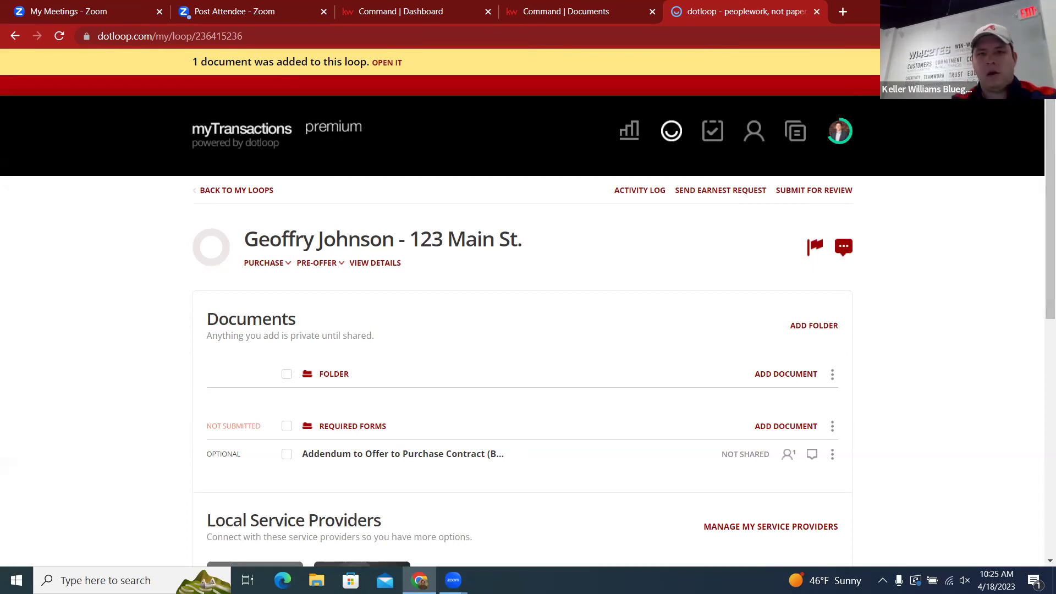
{"action": "left_click", "coordinate": [582, 12]}
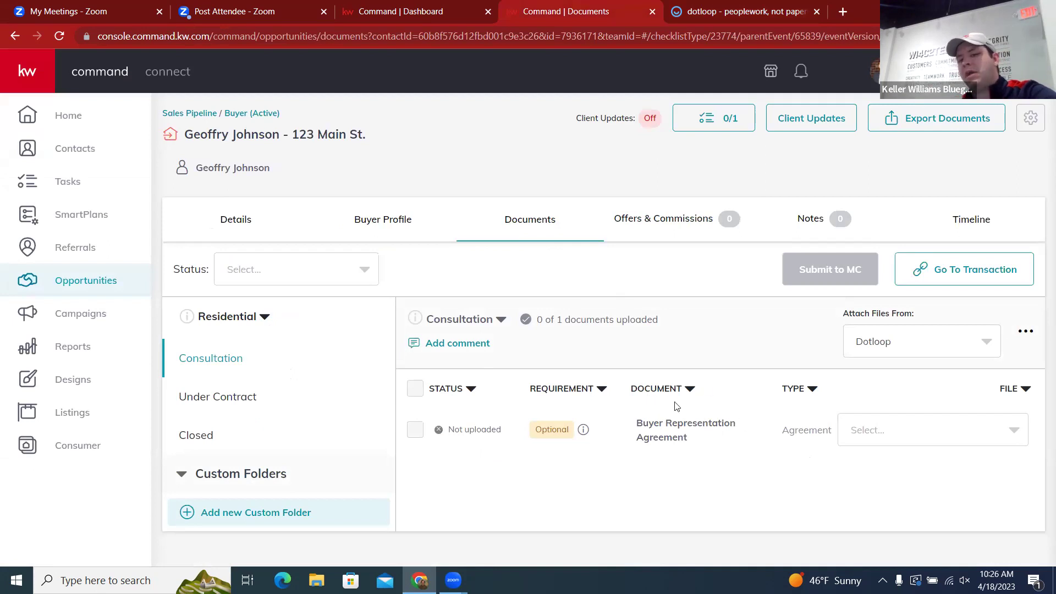
Reload KW Command's Documents page to look for the imported file, which is not yet listed
{"action": "left_click", "coordinate": [928, 443]}
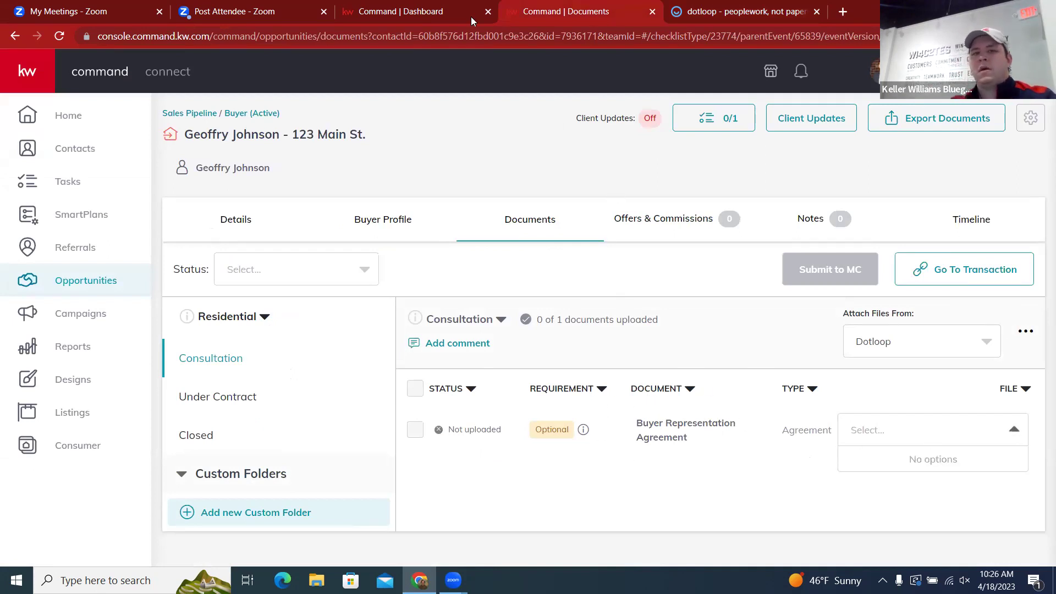
{"action": "left_click", "coordinate": [62, 37]}
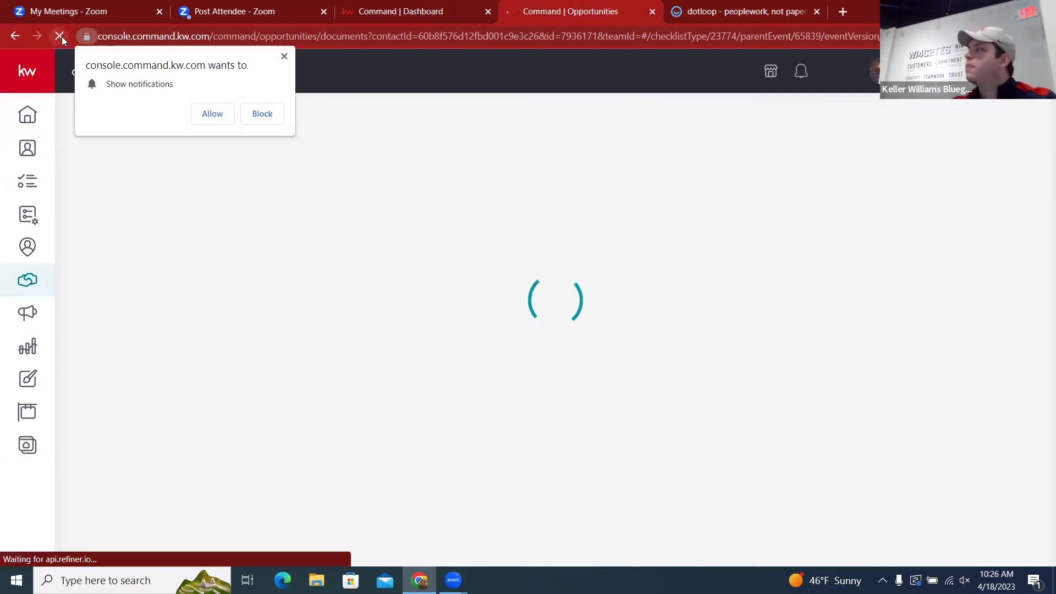
{"action": "left_click", "coordinate": [284, 57]}
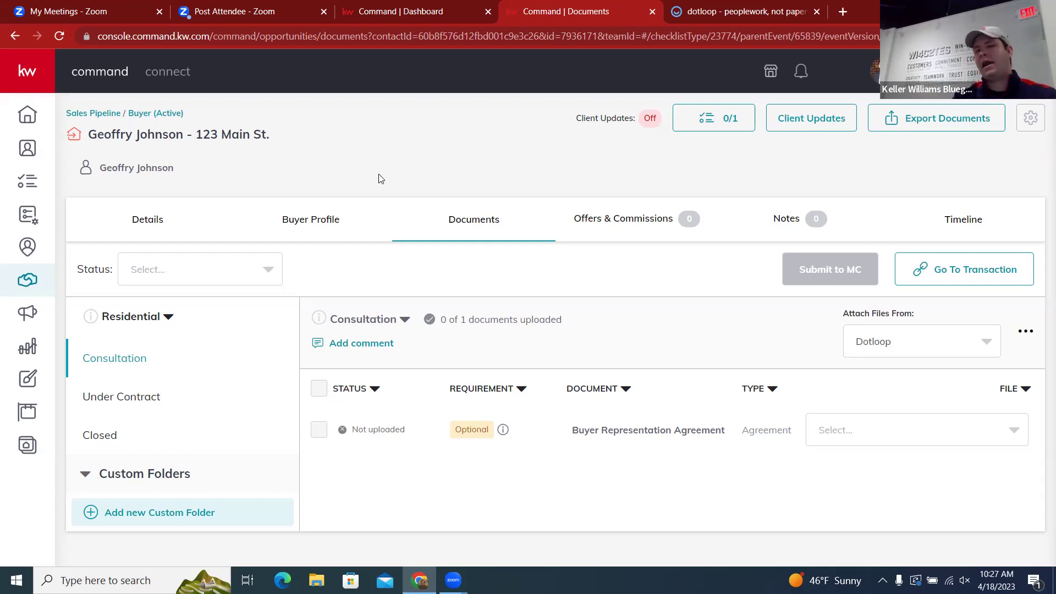
{"action": "left_click", "coordinate": [745, 8]}
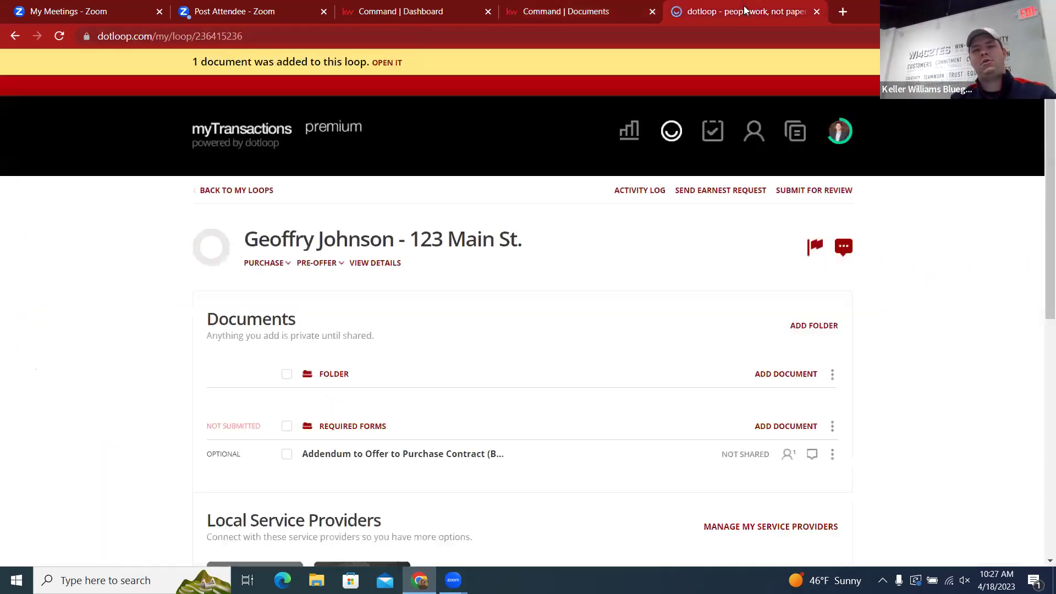
Archive the older buyer loop in Dotloop's loops list and reload the list
{"action": "left_click", "coordinate": [253, 190]}
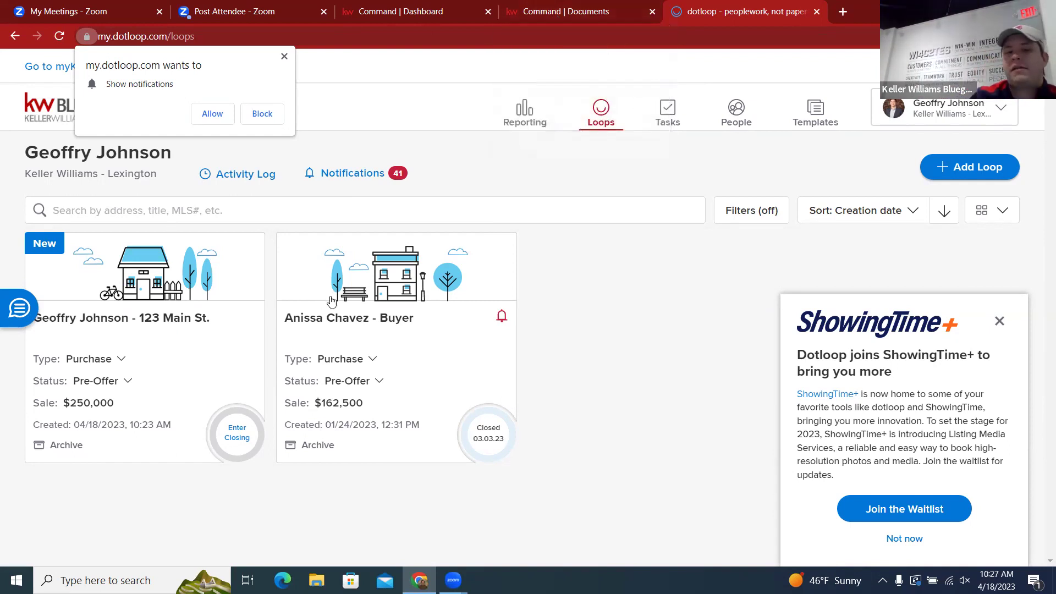
{"action": "left_click", "coordinate": [318, 445]}
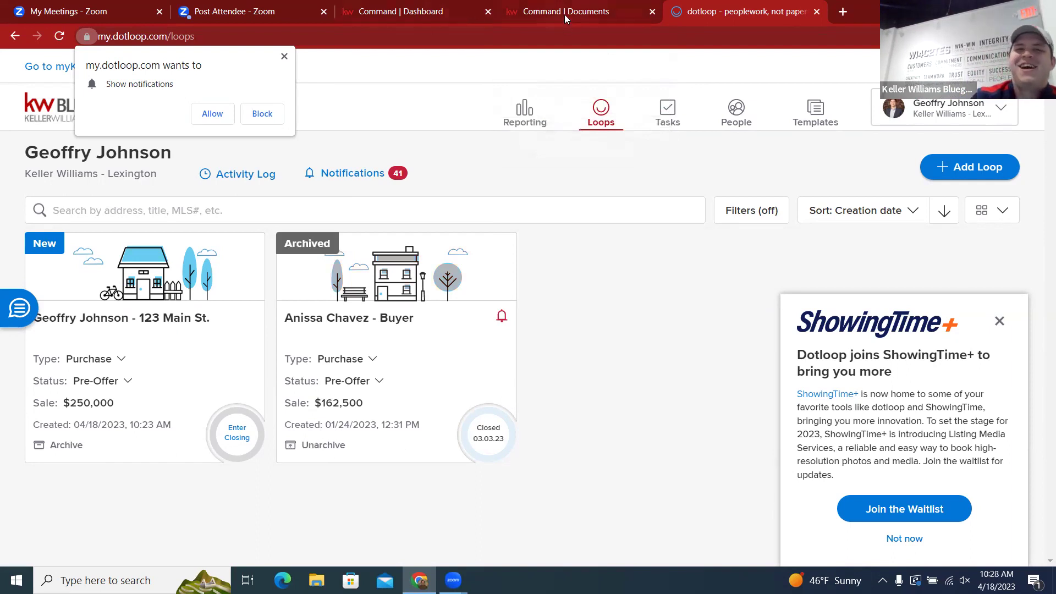
{"action": "left_click", "coordinate": [60, 37]}
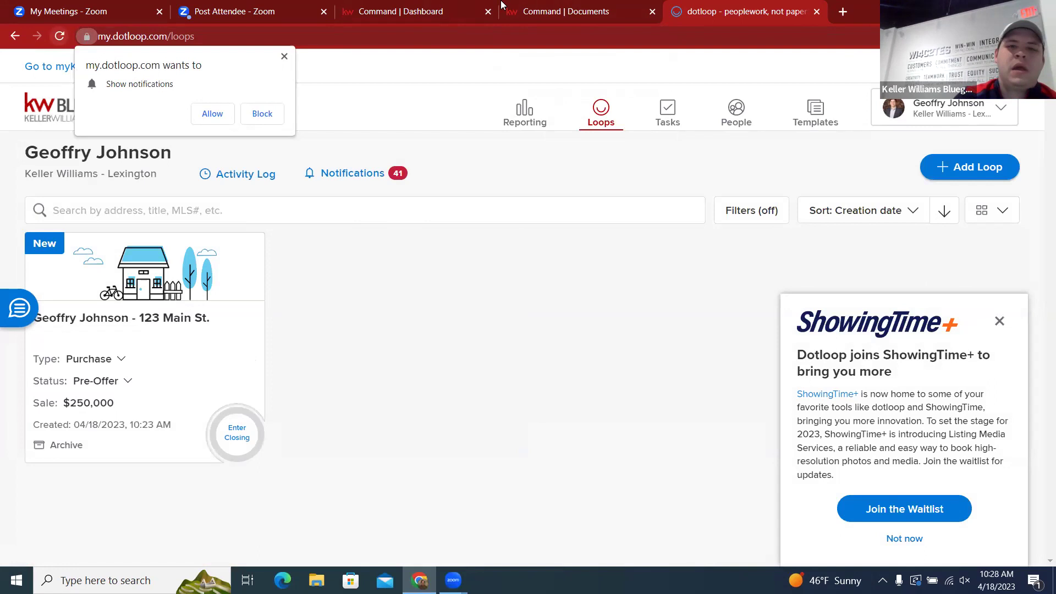
{"action": "left_click", "coordinate": [597, 8]}
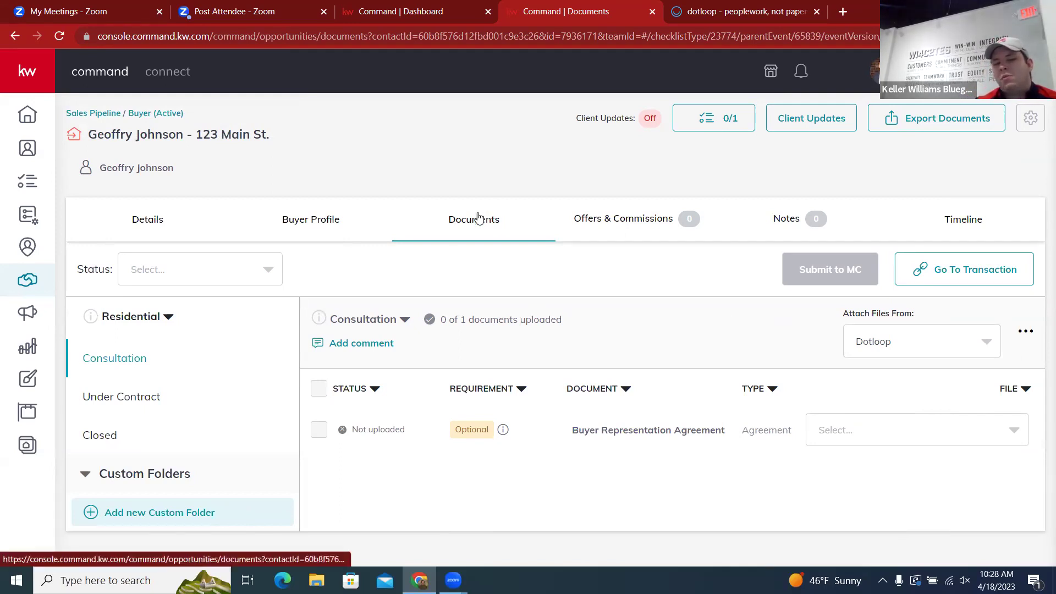
Attach Addendum to Offer to Purchase Contract (BGR 12).pdf to the Buyer Representation Agreement
{"action": "left_click", "coordinate": [864, 428]}
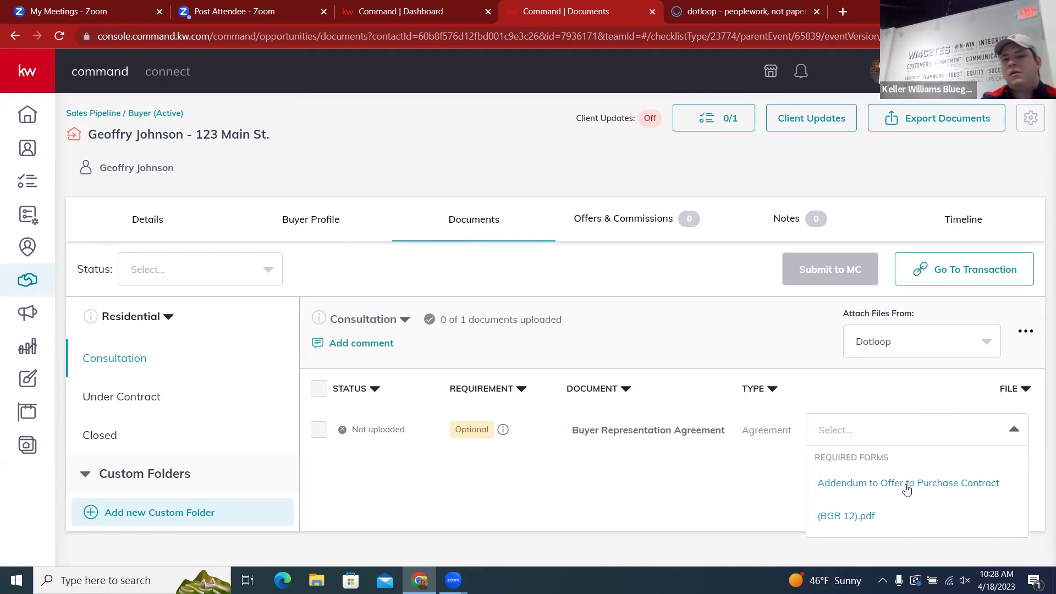
{"action": "left_click", "coordinate": [906, 483]}
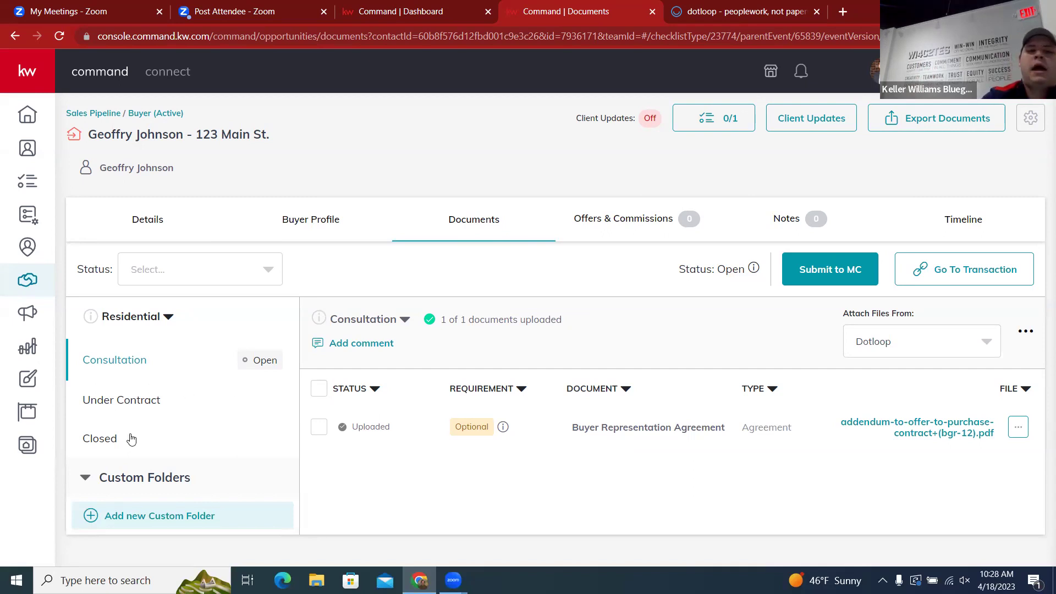
Open the Under Contract checklist and scroll through its seven documents, 0 of 7 uploaded
{"action": "left_click", "coordinate": [126, 400]}
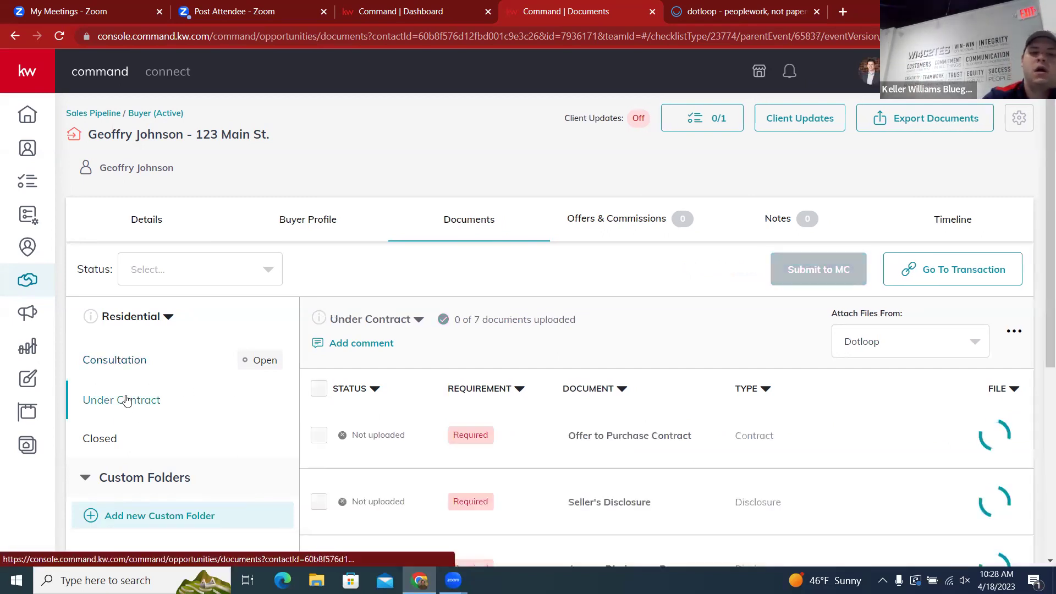
{"action": "left_click_drag", "start_coordinate": [1041, 285], "coordinate": [1041, 359]}
{"action": "scroll", "coordinate": [1040, 357], "scroll_direction": "down", "scroll_amount": 1}
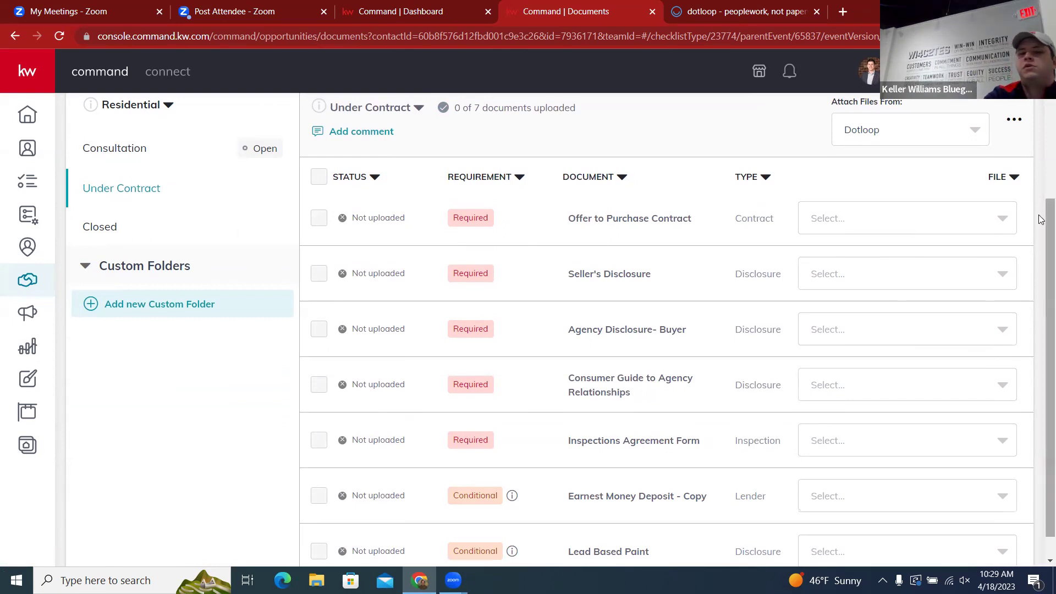
{"action": "scroll", "coordinate": [1041, 236], "scroll_direction": "down", "scroll_amount": 1}
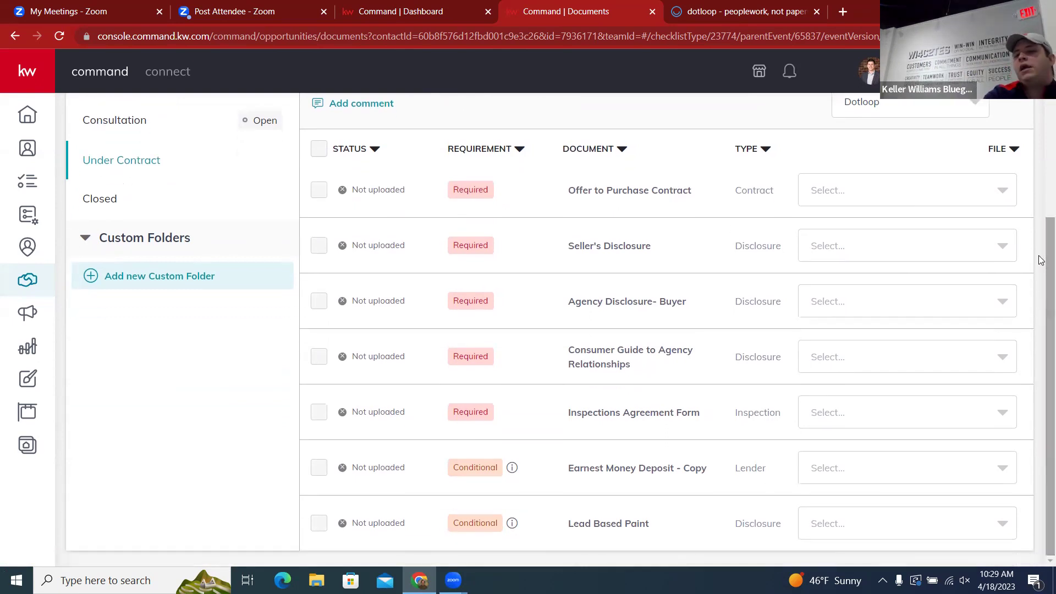
{"action": "left_click_drag", "start_coordinate": [1040, 260], "coordinate": [1040, 103]}
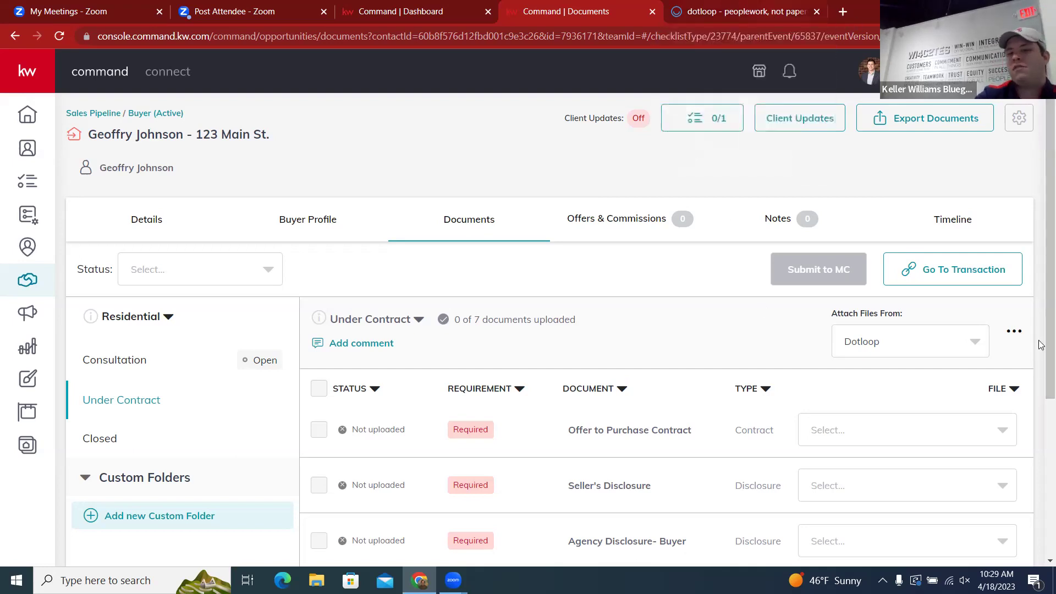
{"action": "scroll", "coordinate": [1041, 396], "scroll_direction": "down", "scroll_amount": 2}
{"action": "scroll", "coordinate": [1041, 395], "scroll_direction": "down", "scroll_amount": 3}
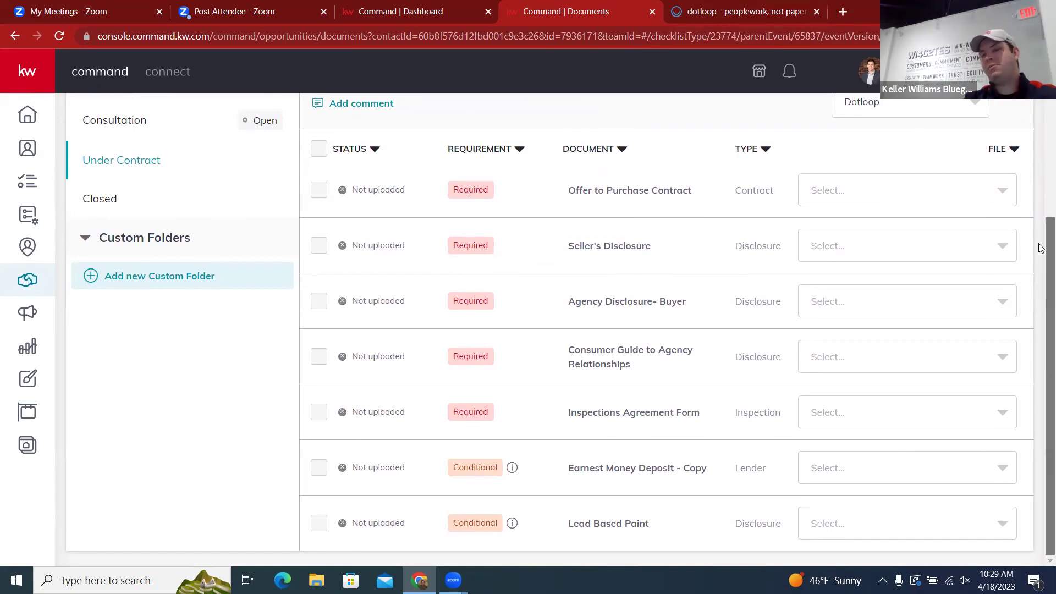
{"action": "scroll", "coordinate": [1041, 251], "scroll_direction": "up", "scroll_amount": 5}
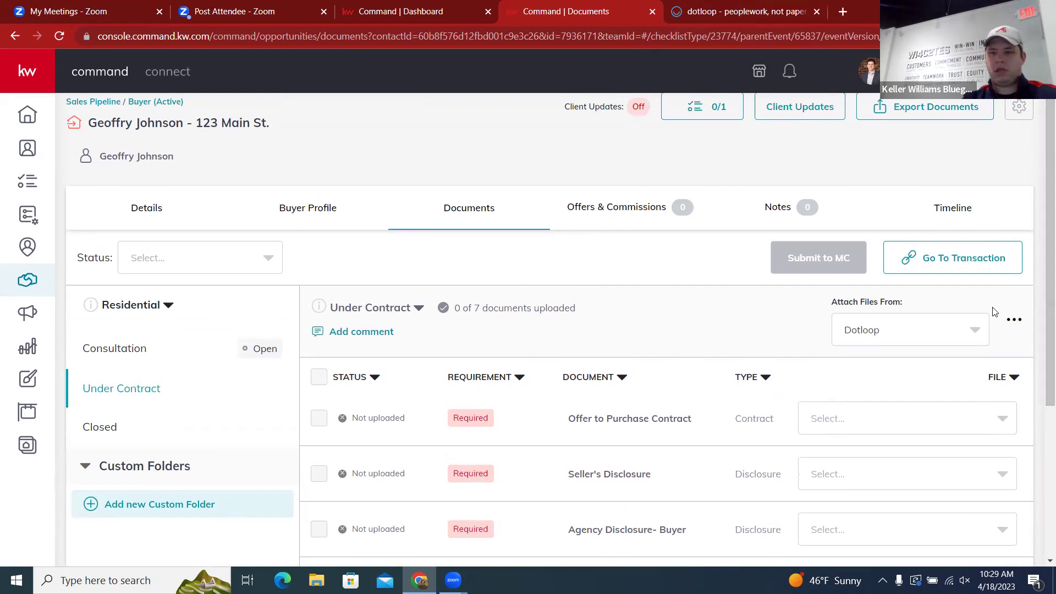
{"action": "left_click", "coordinate": [1015, 321]}
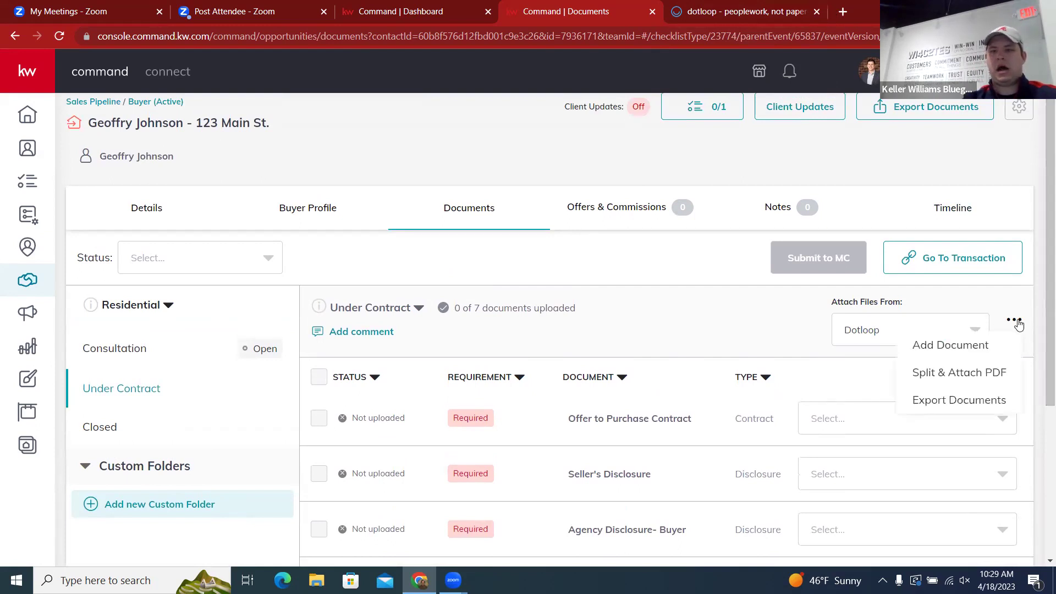
Add an Under Contract item named 'Contract Amendment 123 Main St' with document type Amendment
{"action": "left_click", "coordinate": [958, 345]}
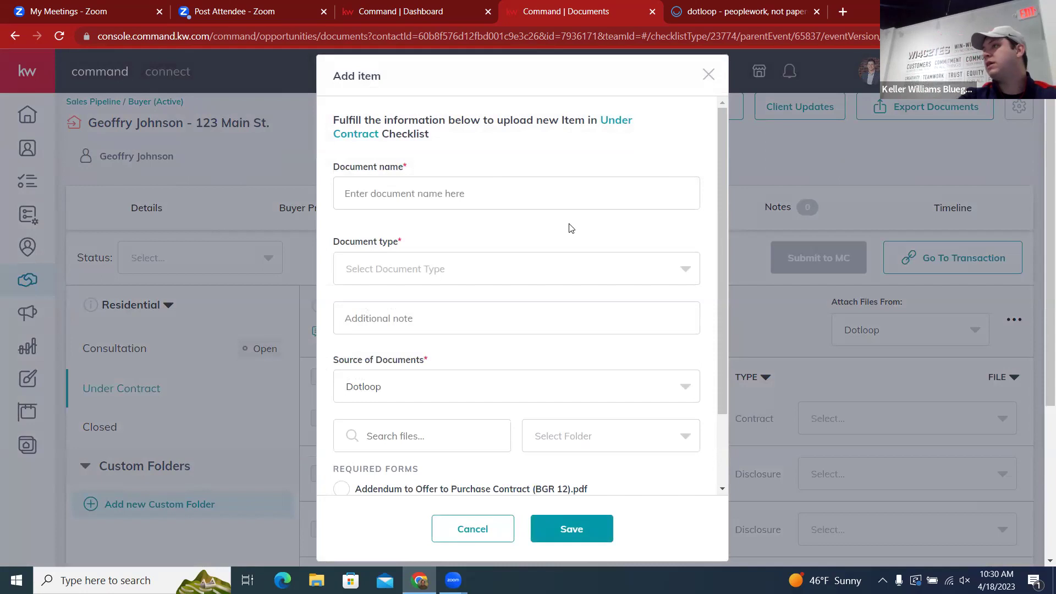
{"action": "left_click", "coordinate": [539, 198]}
{"action": "type", "text": "Contract "}
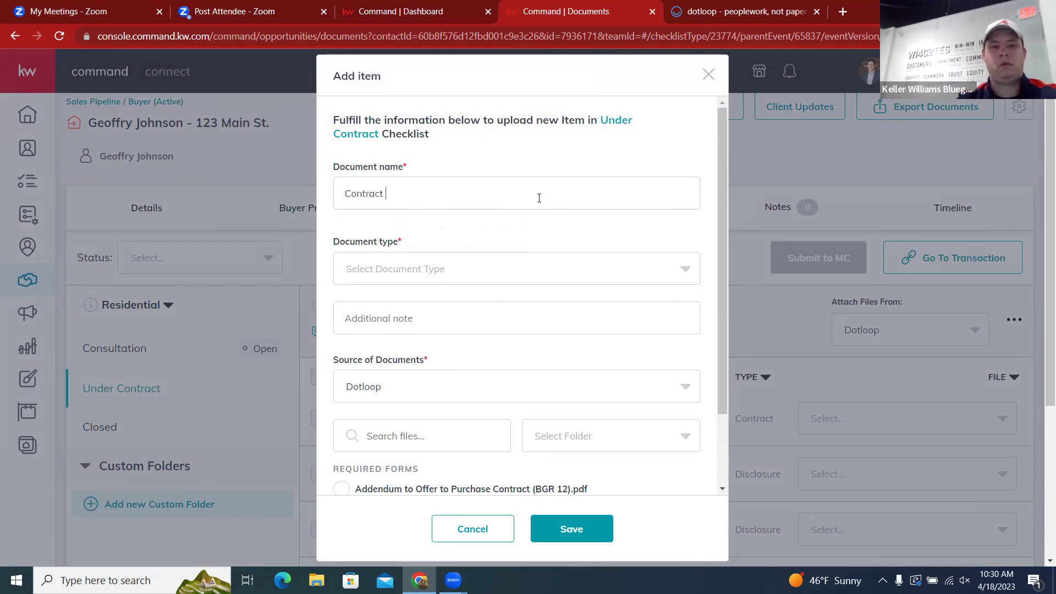
{"action": "type", "text": "Ammendmnt"}
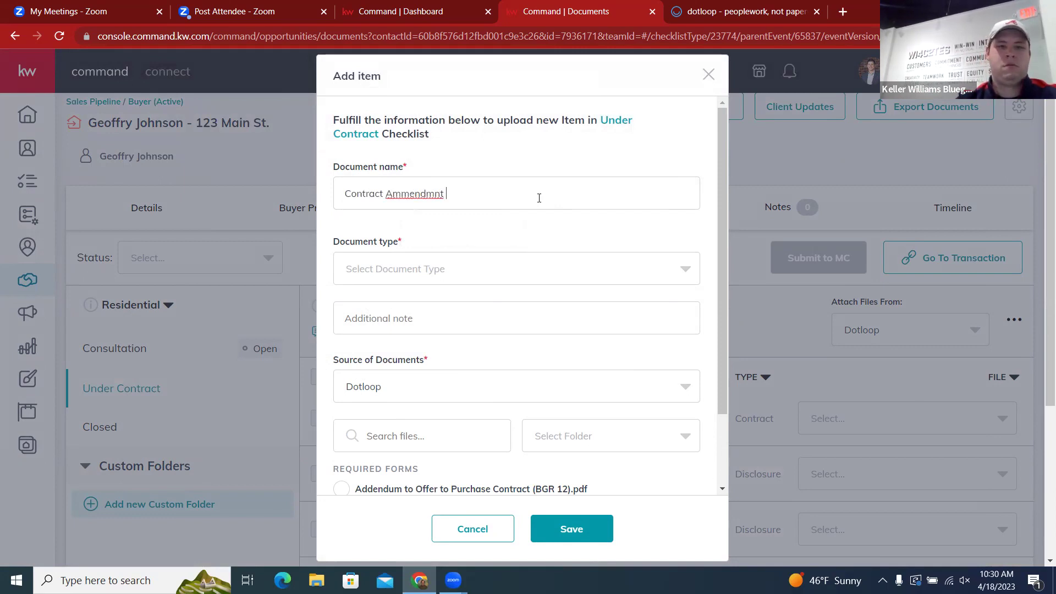
{"action": "right_click", "coordinate": [434, 199]}
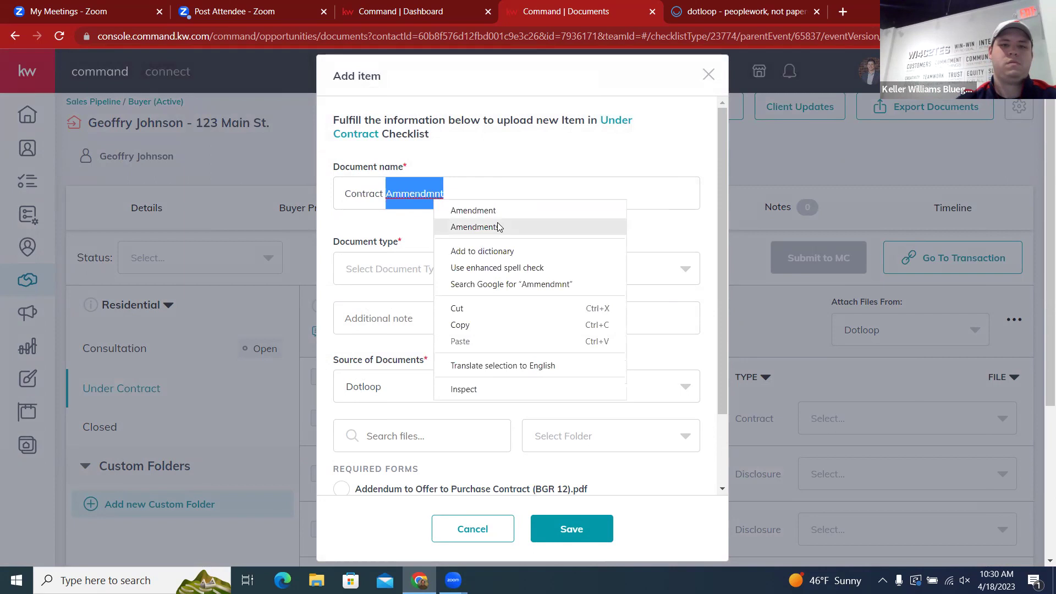
{"action": "left_click", "coordinate": [473, 211]}
{"action": "type", "text": "123 Main St"}
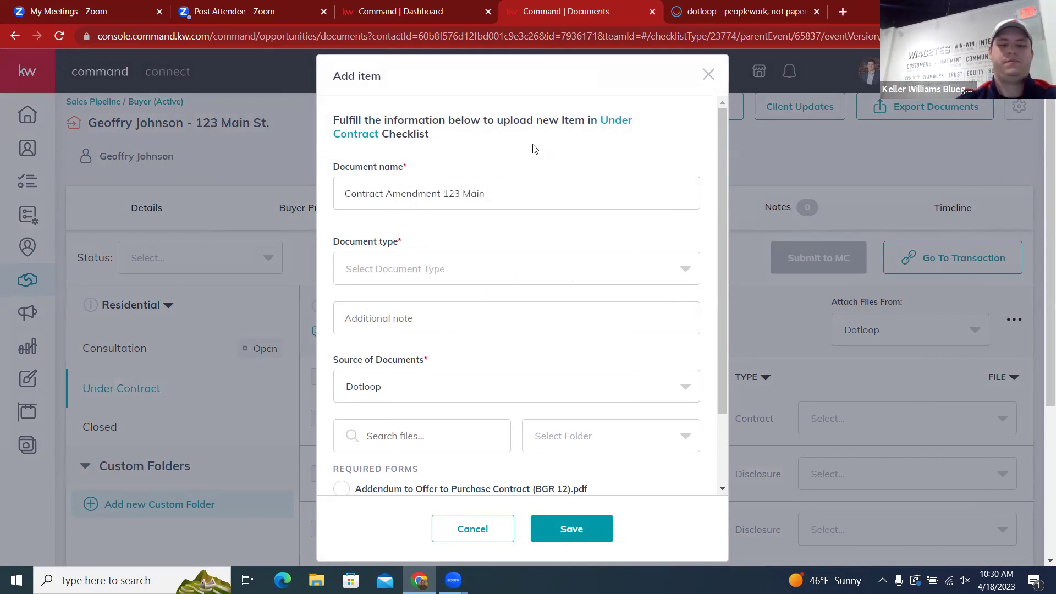
{"action": "left_click", "coordinate": [691, 272]}
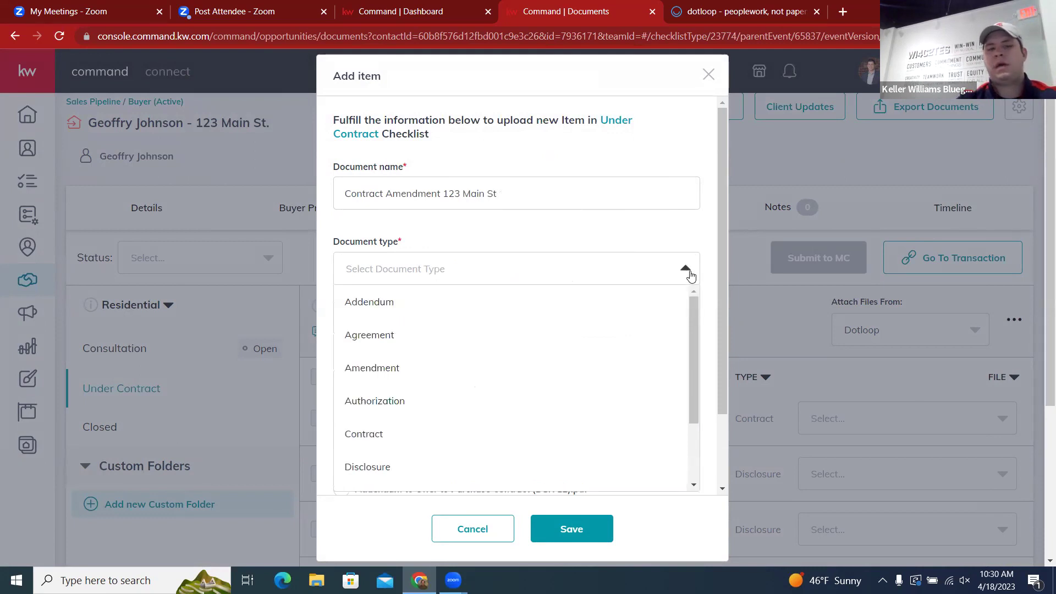
{"action": "left_click", "coordinate": [407, 374]}
{"action": "scroll", "coordinate": [591, 341], "scroll_direction": "down", "scroll_amount": 2}
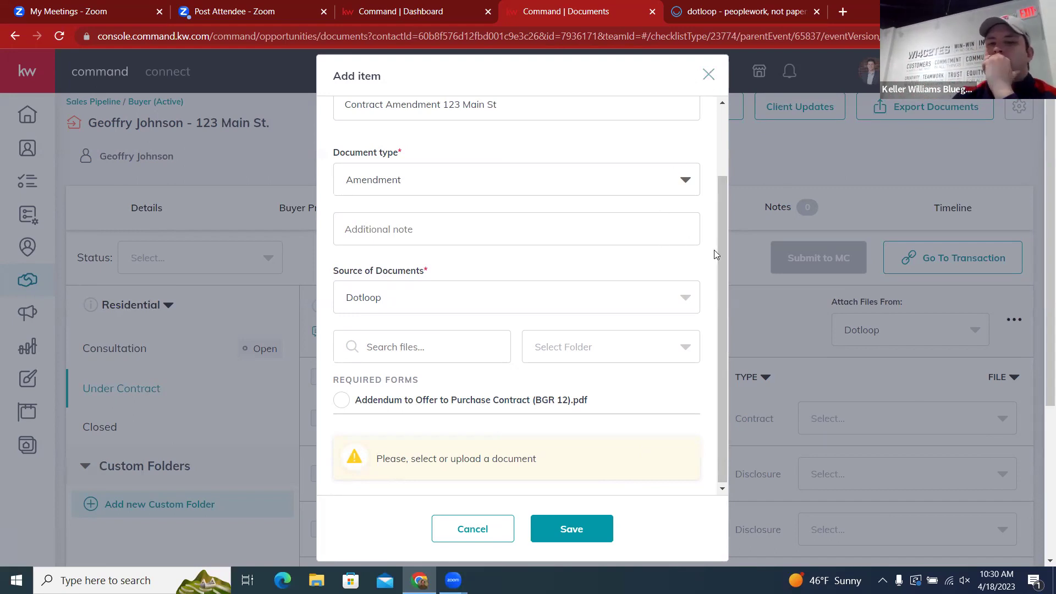
Discard the unsaved item and open the Closed checklist with its three documents
{"action": "left_click", "coordinate": [708, 81]}
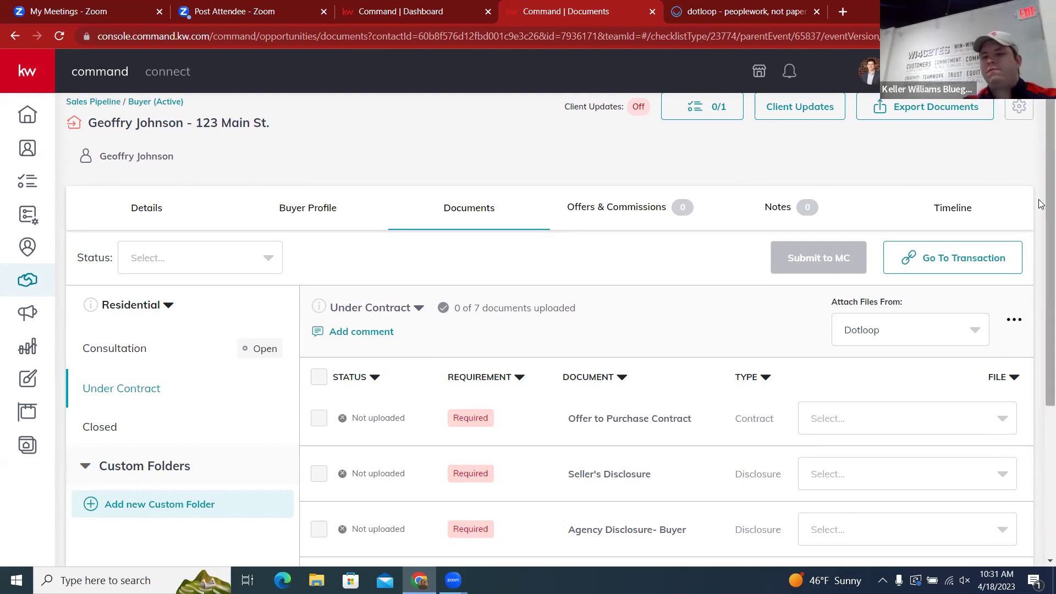
{"action": "scroll", "coordinate": [1040, 250], "scroll_direction": "down", "scroll_amount": 1}
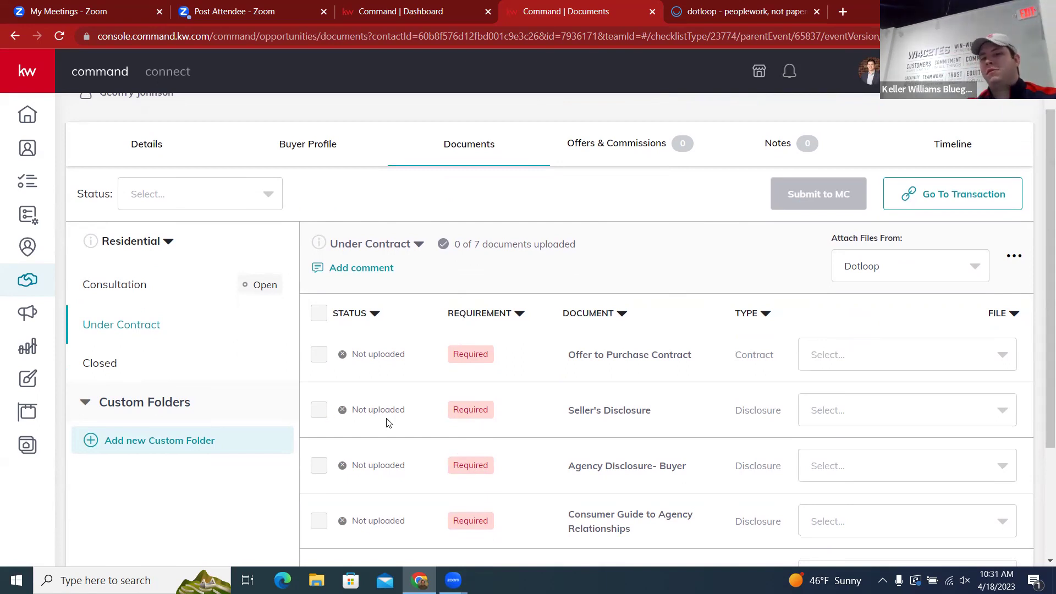
{"action": "left_click", "coordinate": [88, 365]}
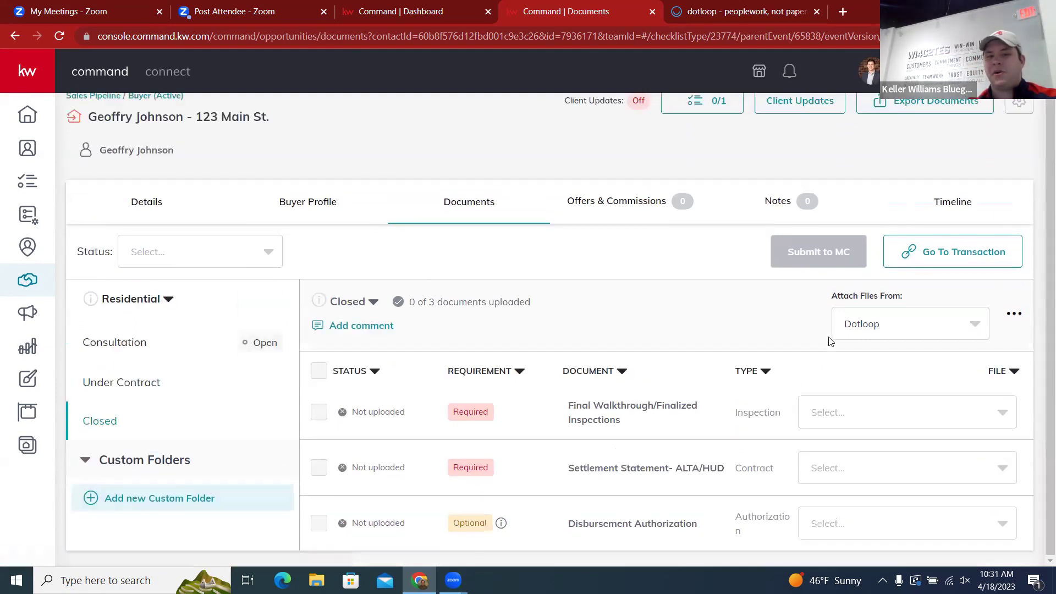
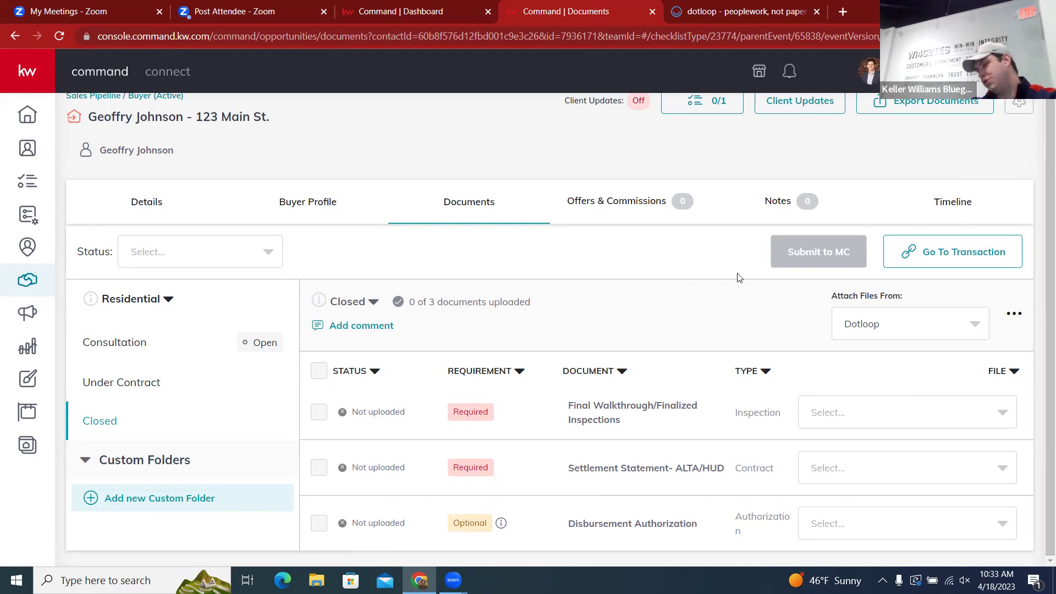
Switch the buyer opportunity to its Offers & Commissions section, which shows no offers yet
{"action": "left_click", "coordinate": [628, 207]}
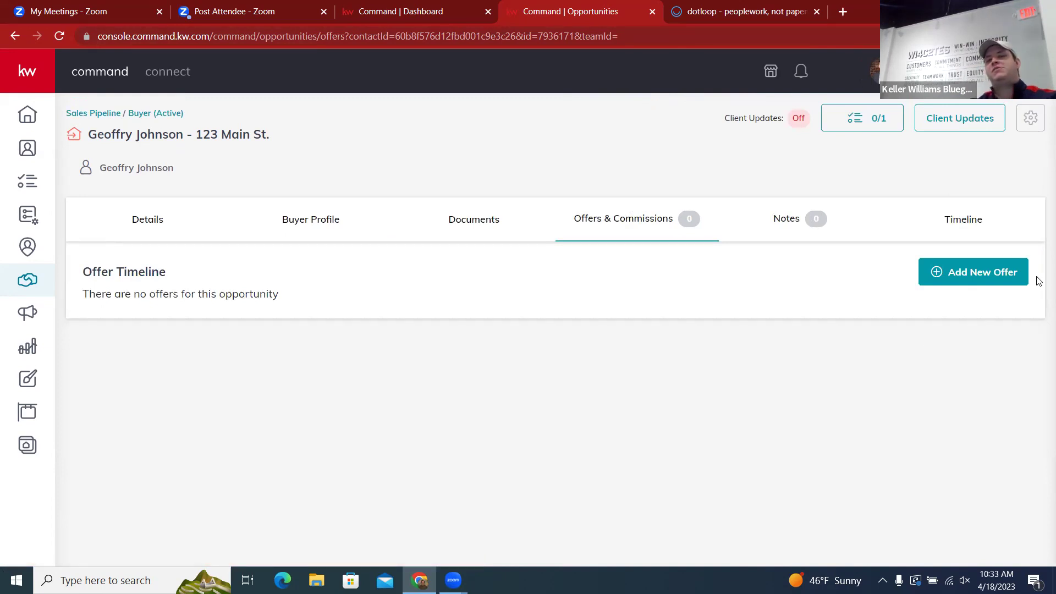
Create a new offer named 'Offer 123 Main St.' for the opportunity
{"action": "left_click", "coordinate": [1007, 277]}
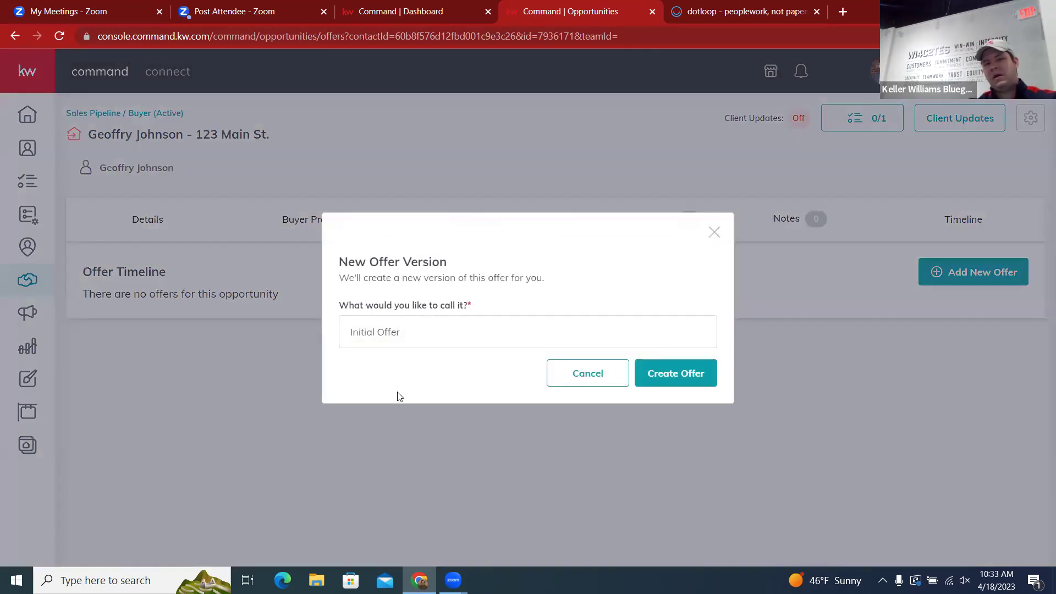
{"action": "double_click", "coordinate": [586, 339]}
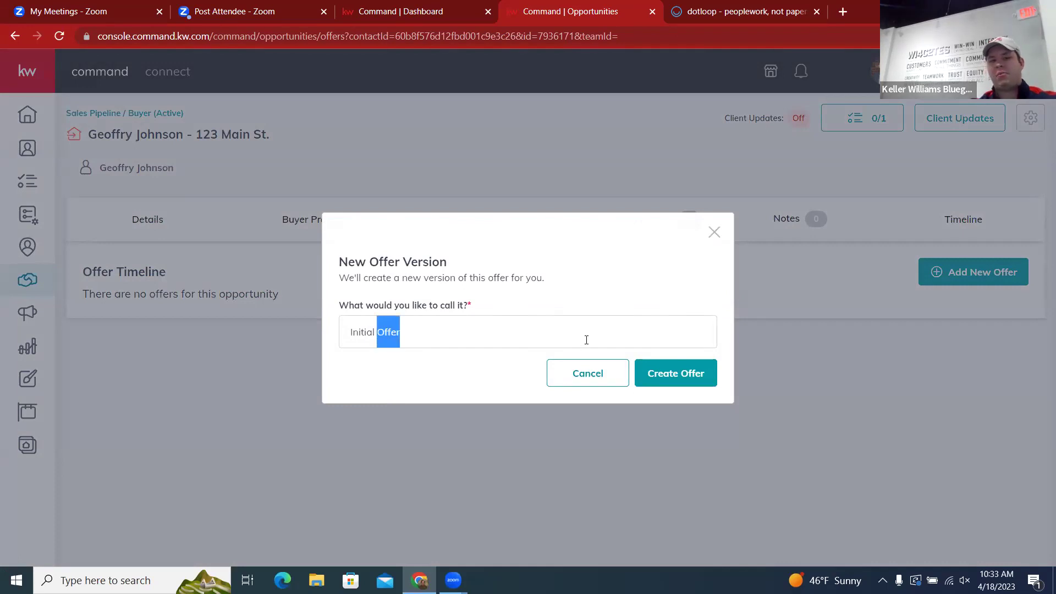
{"action": "key", "text": "BackSpace"}
{"action": "key", "text": "BackSpace"}
{"action": "key", "text": "BackSpace"}
{"action": "key", "text": "BackSpace"}
{"action": "key", "text": "BackSpace"}
{"action": "key", "text": "BackSpace"}
{"action": "key", "text": "BackSpace"}
{"action": "key", "text": "BackSpace"}
{"action": "key", "text": "BackSpace"}
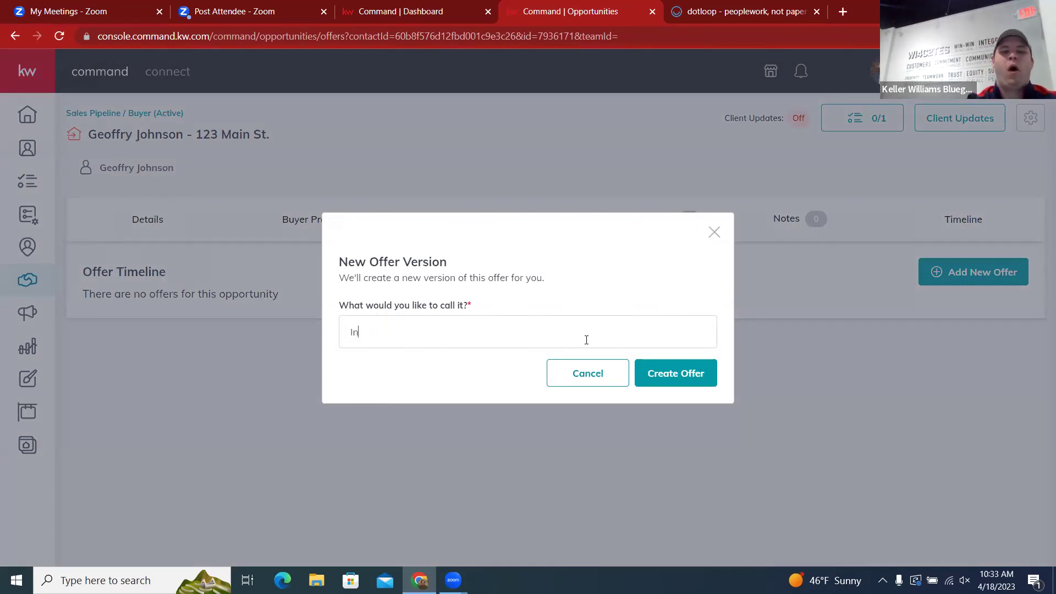
{"action": "type", "text": "O"}
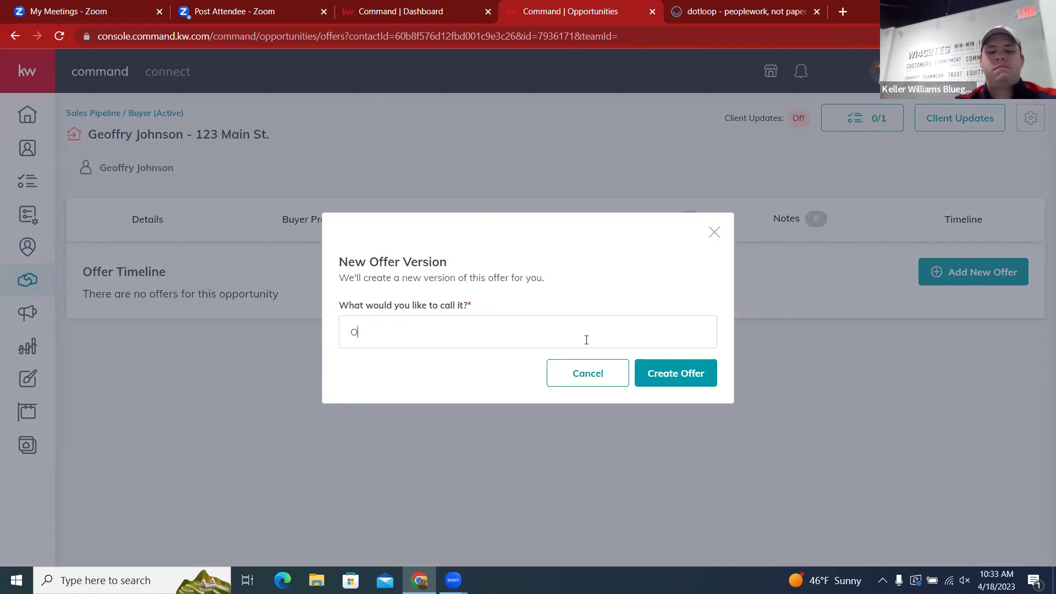
{"action": "type", "text": "ffer 123 Main St."}
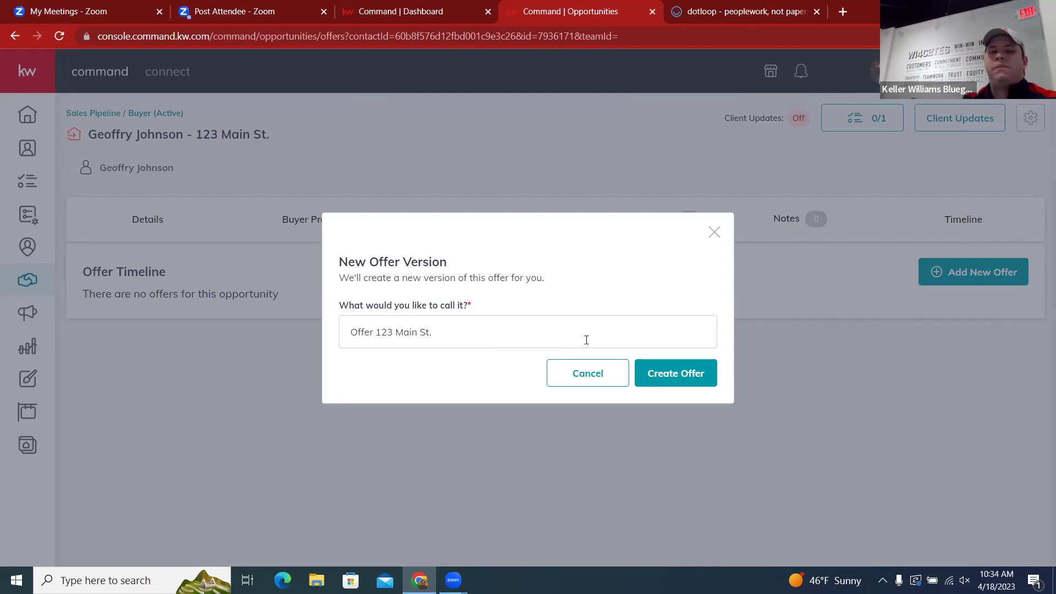
{"action": "left_click", "coordinate": [658, 376]}
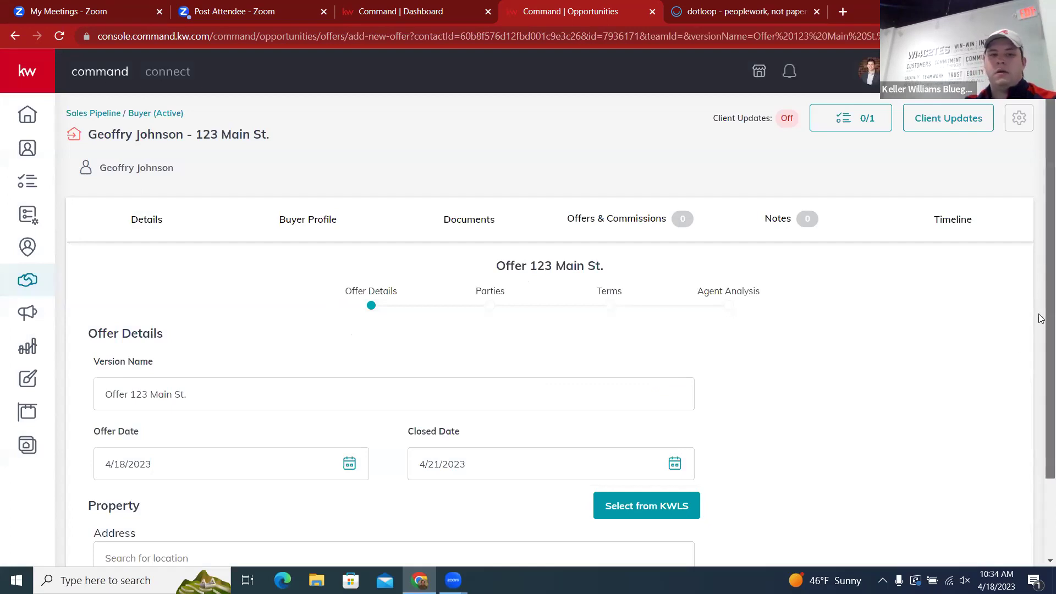
Set the offer's property address to the suggested 123 West Main Street, Lexington, KY 40507
{"action": "scroll", "coordinate": [1035, 414], "scroll_direction": "down", "scroll_amount": 3}
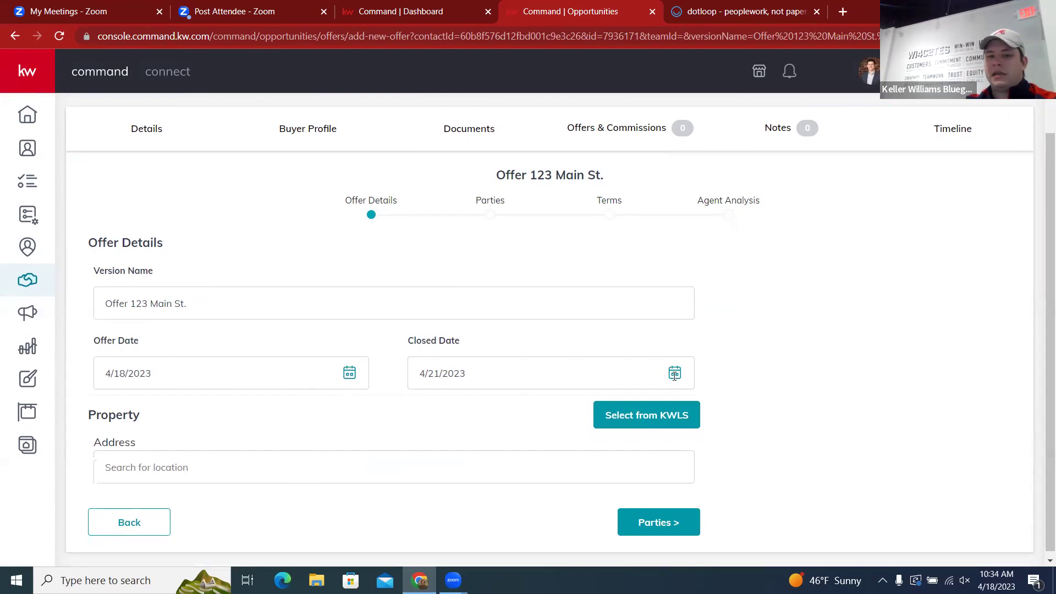
{"action": "scroll", "coordinate": [1041, 451], "scroll_direction": "down", "scroll_amount": 1}
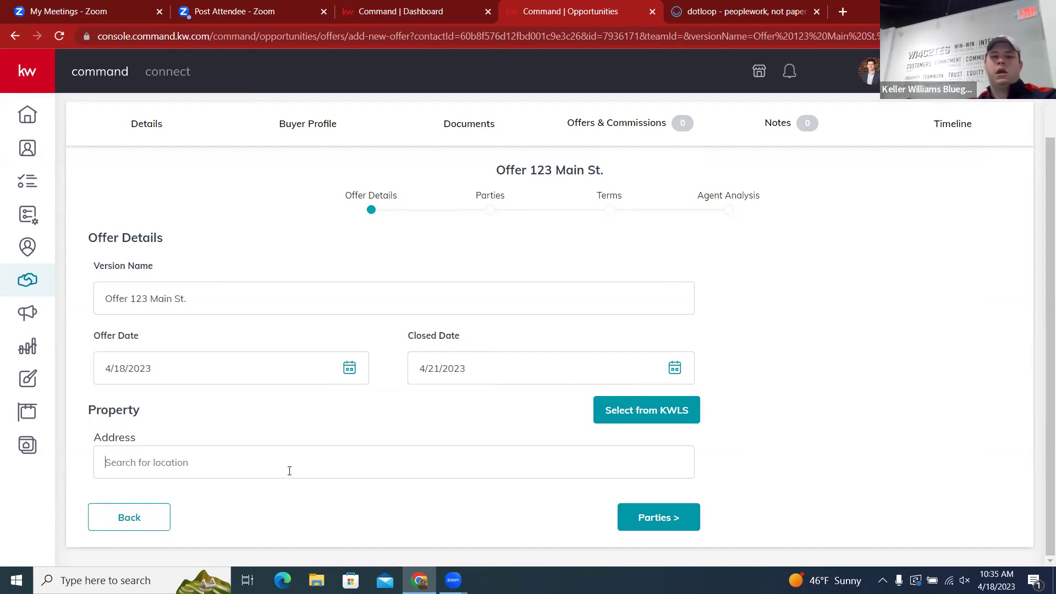
{"action": "type", "text": "123"}
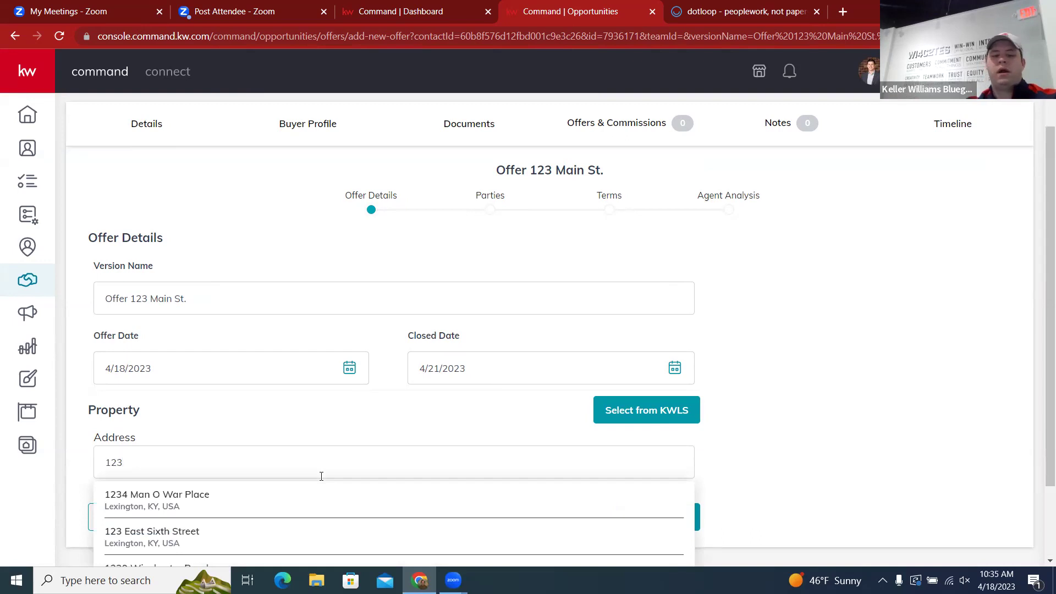
{"action": "type", "text": " main st"}
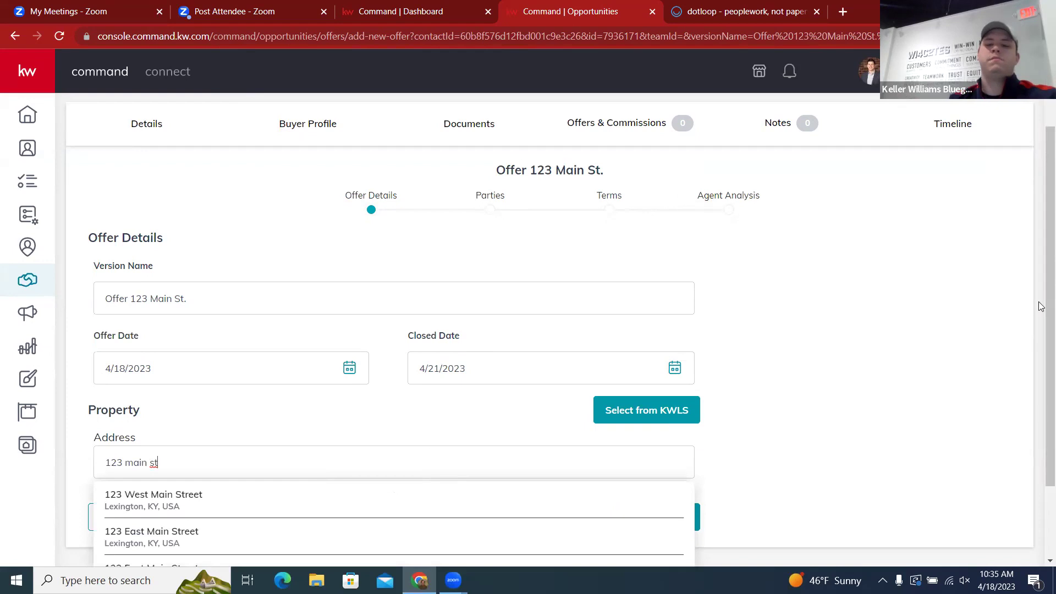
{"action": "scroll", "coordinate": [1041, 377], "scroll_direction": "down", "scroll_amount": 1}
{"action": "scroll", "coordinate": [1041, 377], "scroll_direction": "down", "scroll_amount": 1}
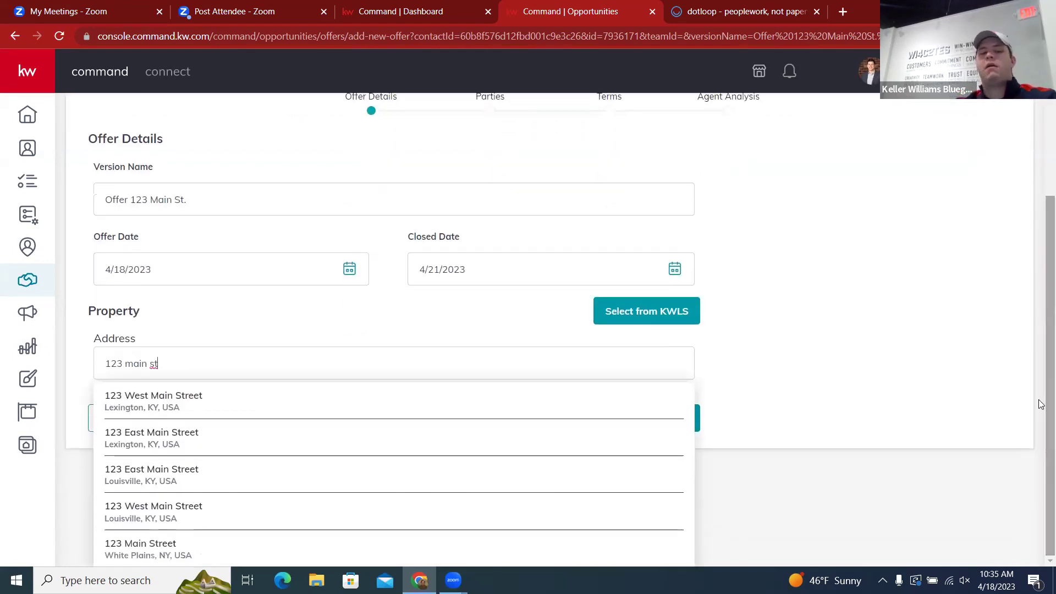
{"action": "left_click", "coordinate": [1010, 406]}
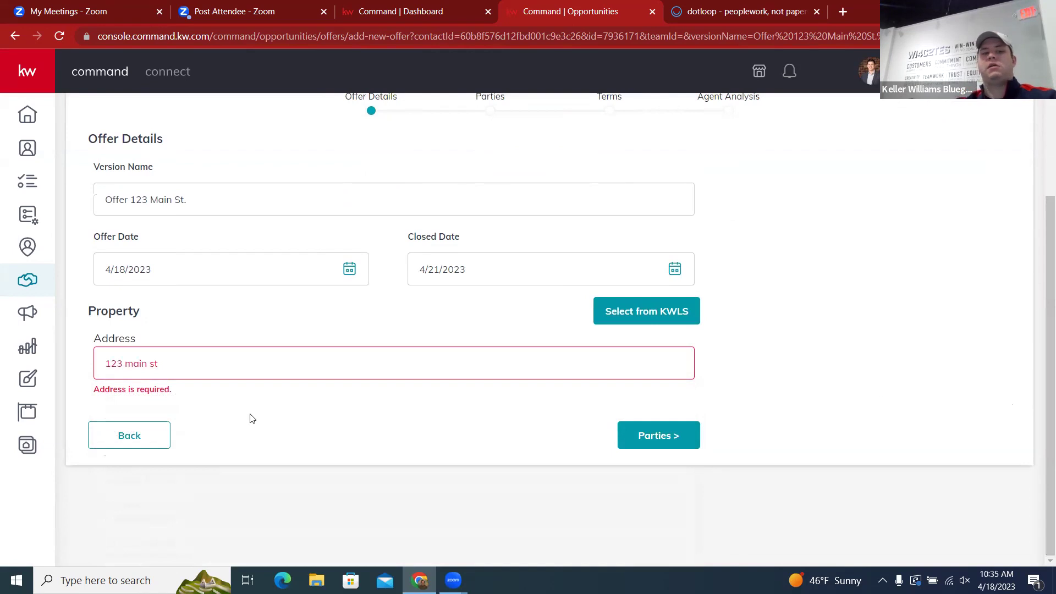
{"action": "left_click", "coordinate": [248, 376]}
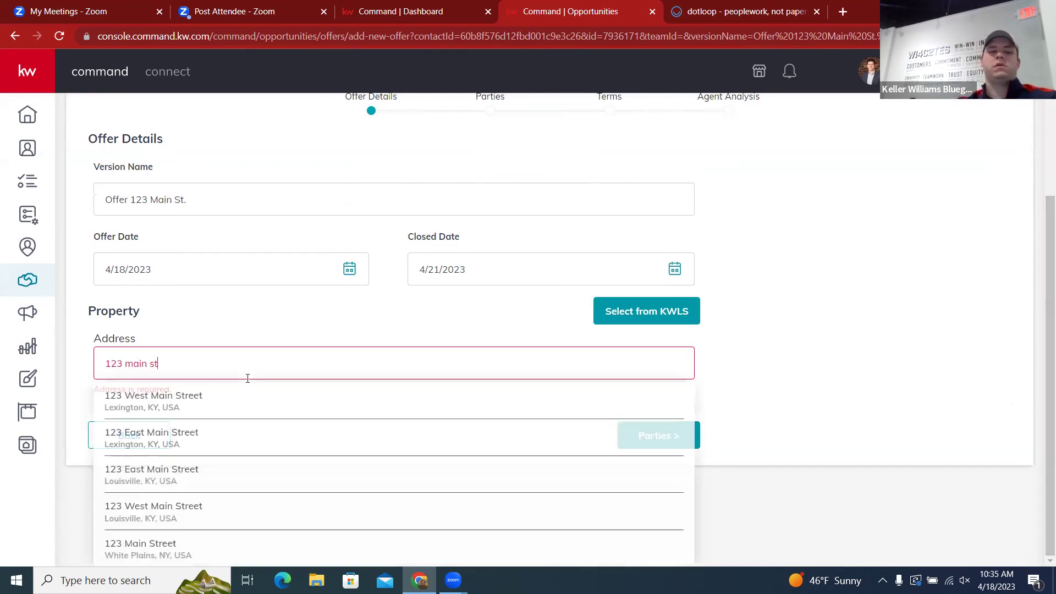
{"action": "left_click", "coordinate": [163, 402]}
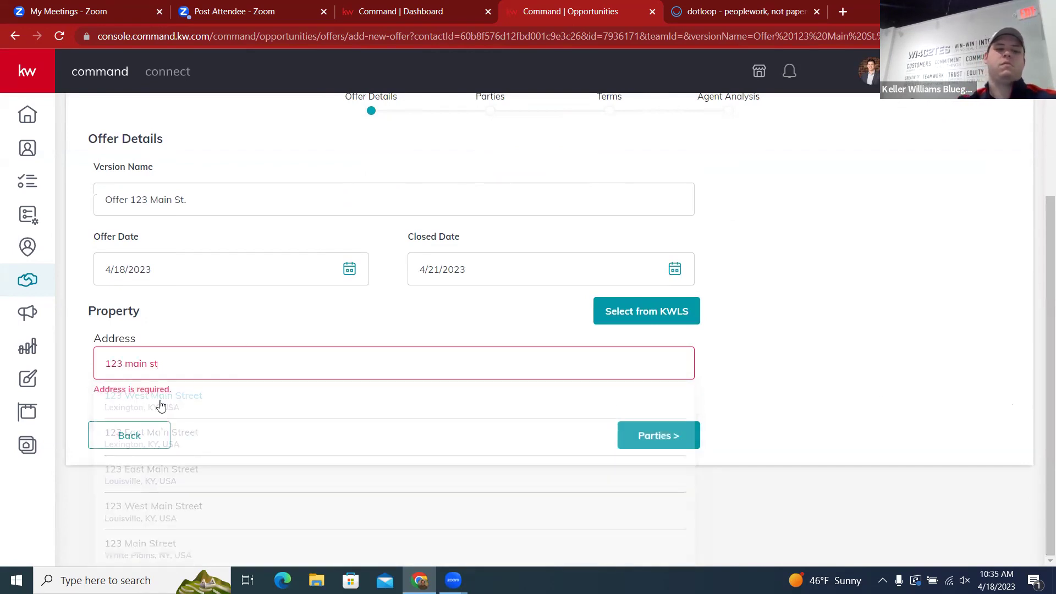
On the Parties step, enter the seller-side representing associate's name
{"action": "left_click", "coordinate": [682, 423]}
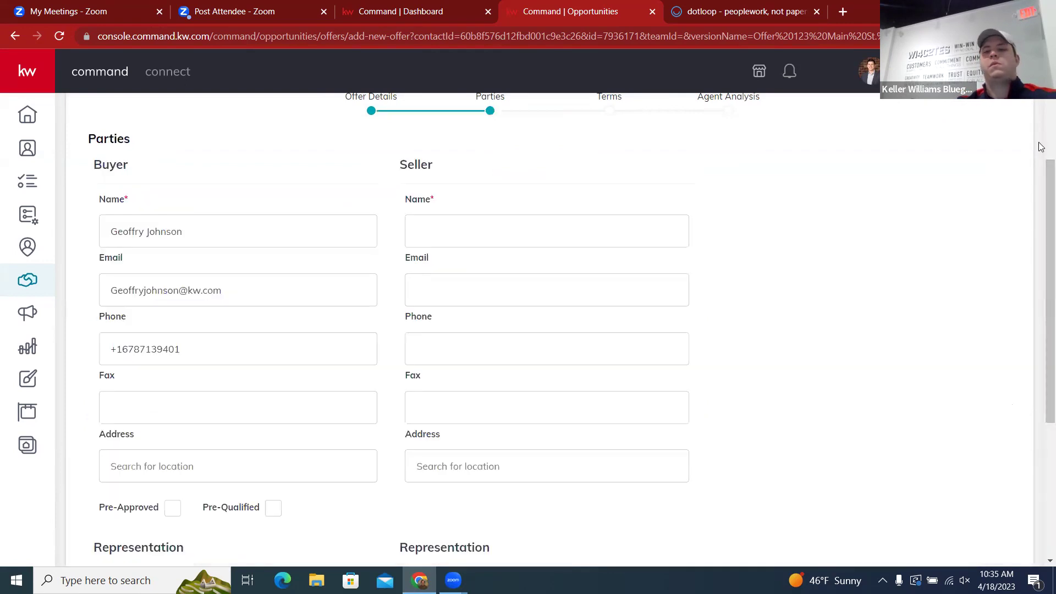
{"action": "left_click_drag", "start_coordinate": [1047, 181], "coordinate": [1031, 125]}
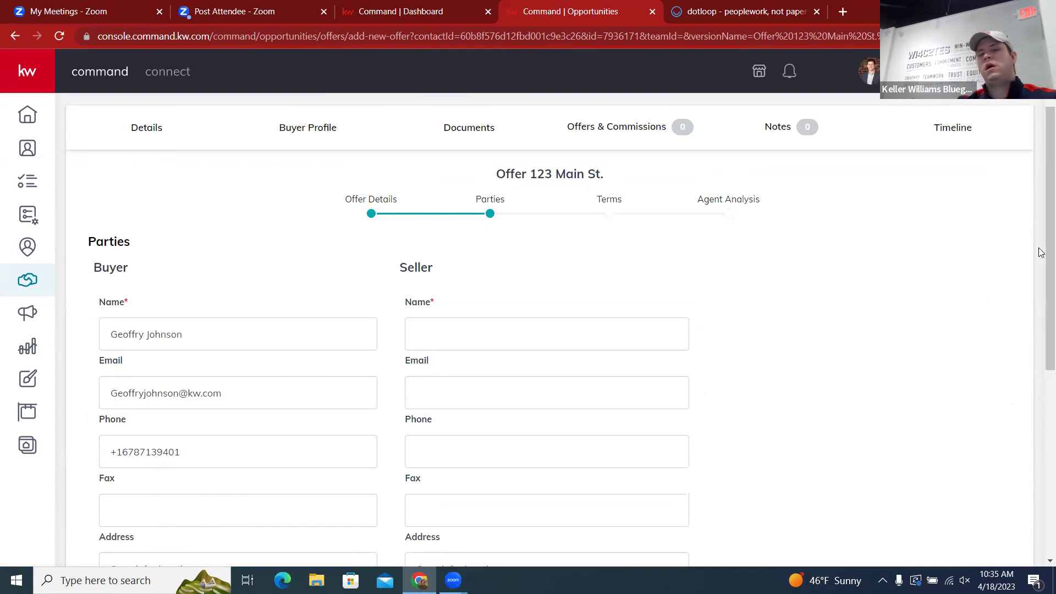
{"action": "scroll", "coordinate": [1039, 292], "scroll_direction": "down", "scroll_amount": 2}
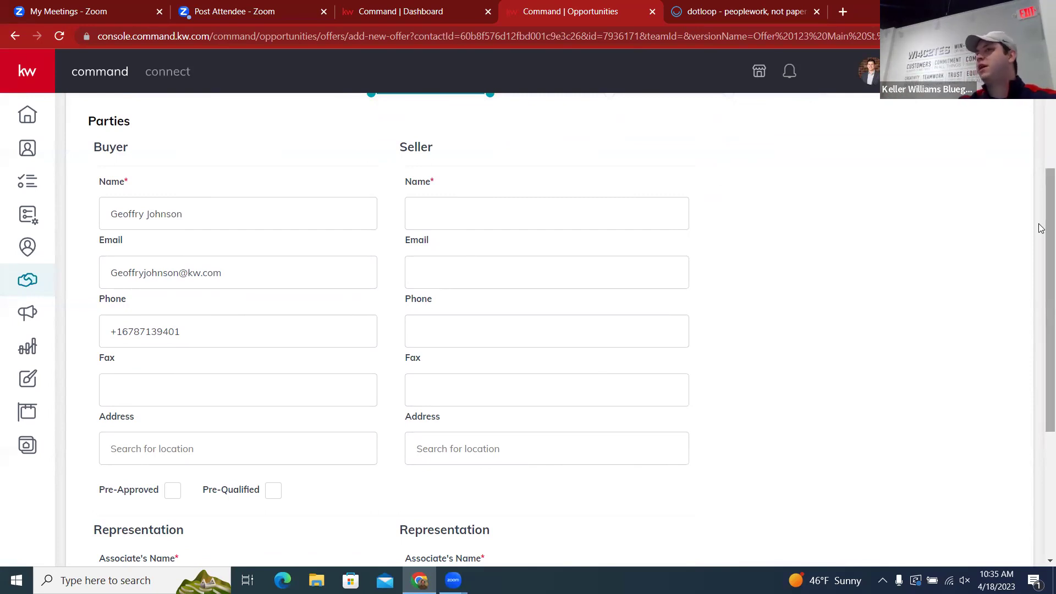
{"action": "left_click_drag", "start_coordinate": [1044, 234], "coordinate": [1041, 384]}
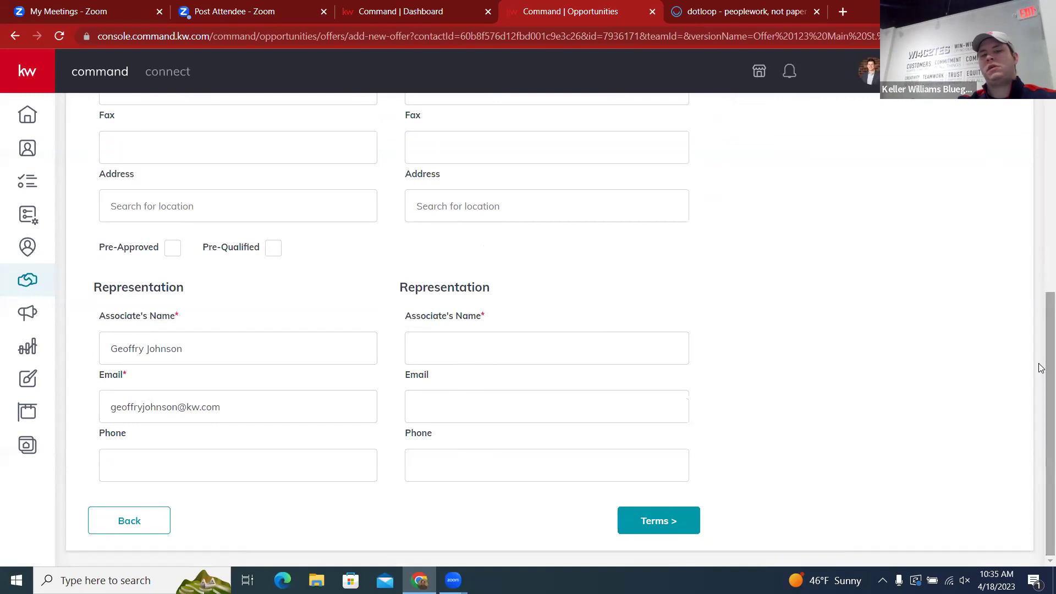
{"action": "left_click", "coordinate": [572, 346]}
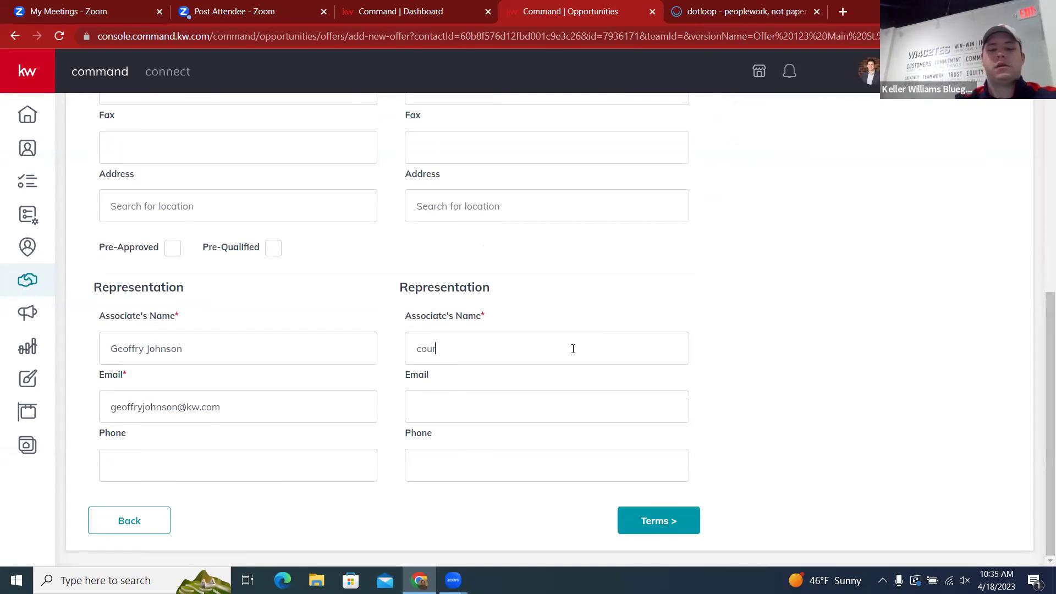
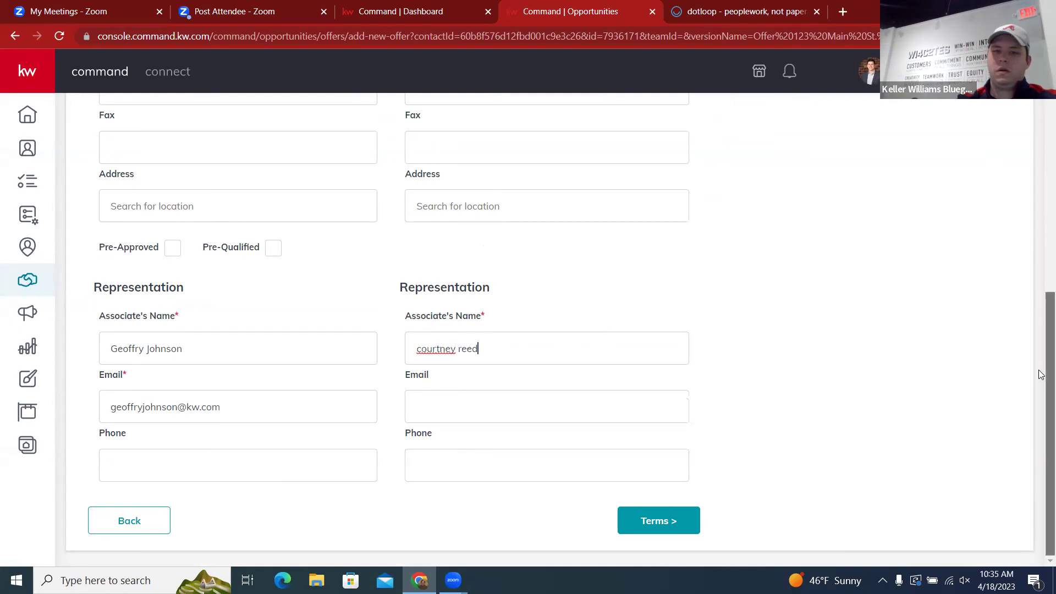
Fill in the seller's name and continue to the Terms step
{"action": "scroll", "coordinate": [1041, 380], "scroll_direction": "up", "scroll_amount": 3}
{"action": "left_click", "coordinate": [523, 177]}
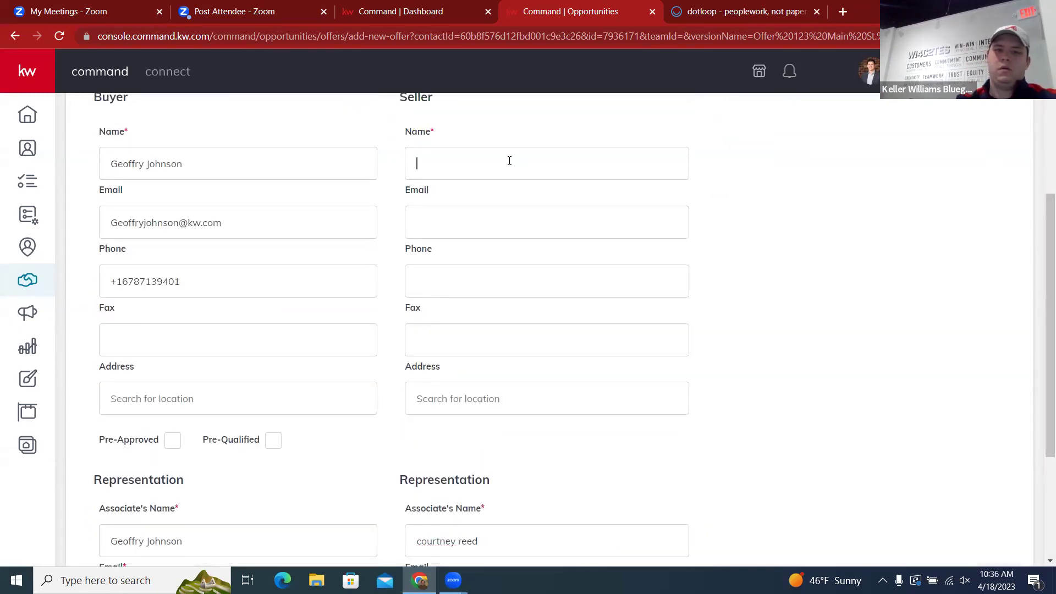
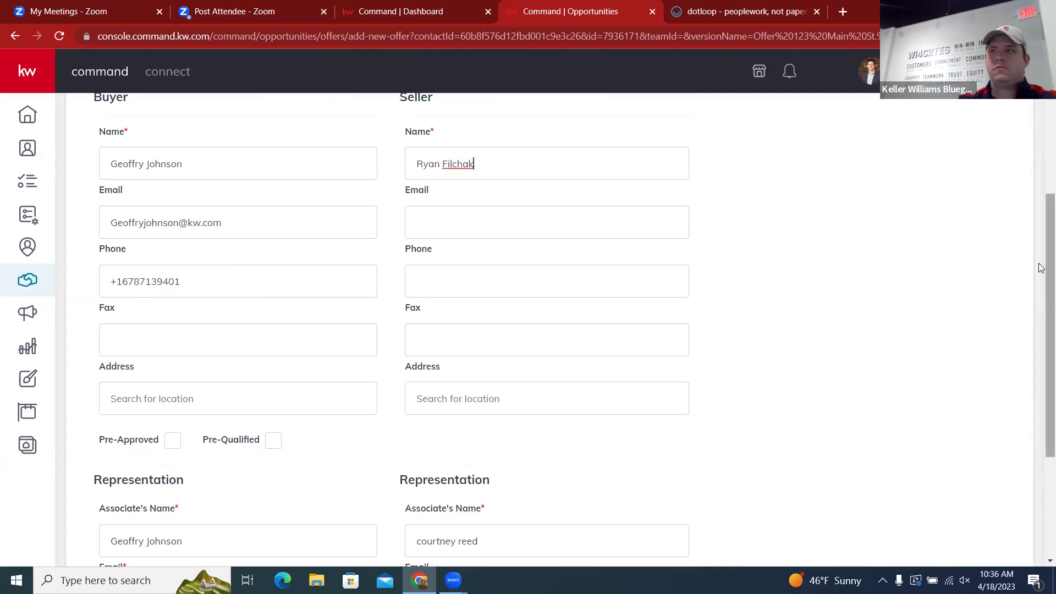
{"action": "left_click_drag", "start_coordinate": [1041, 268], "coordinate": [1041, 413]}
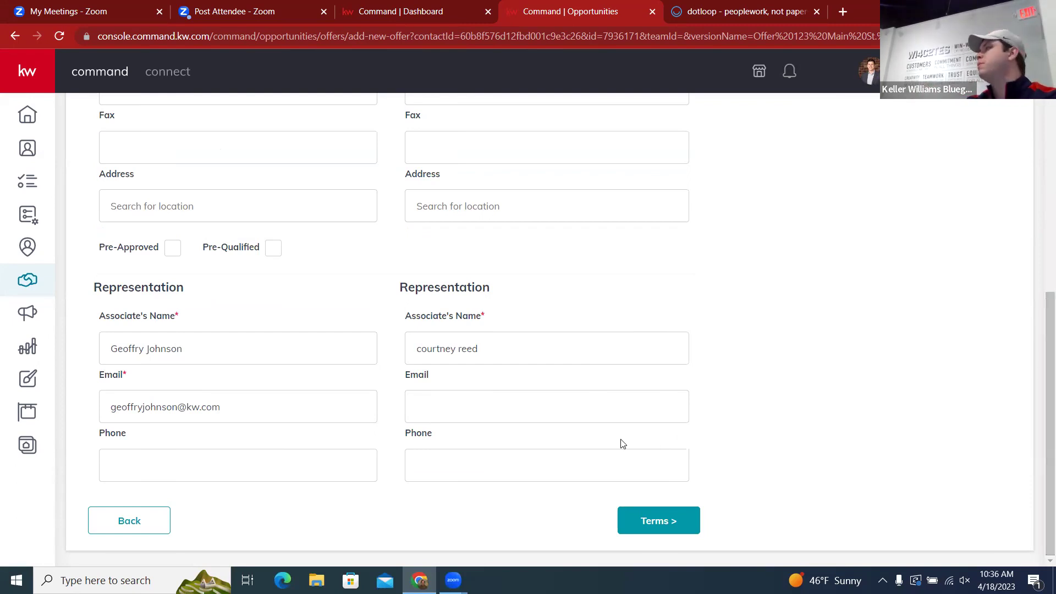
{"action": "left_click", "coordinate": [697, 517]}
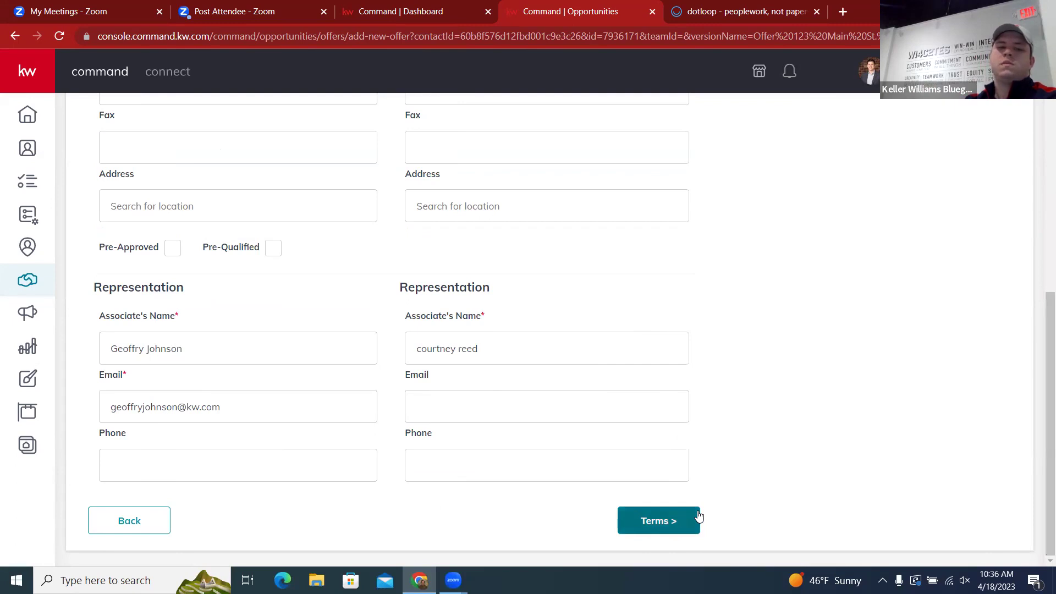
{"action": "left_click", "coordinate": [697, 516]}
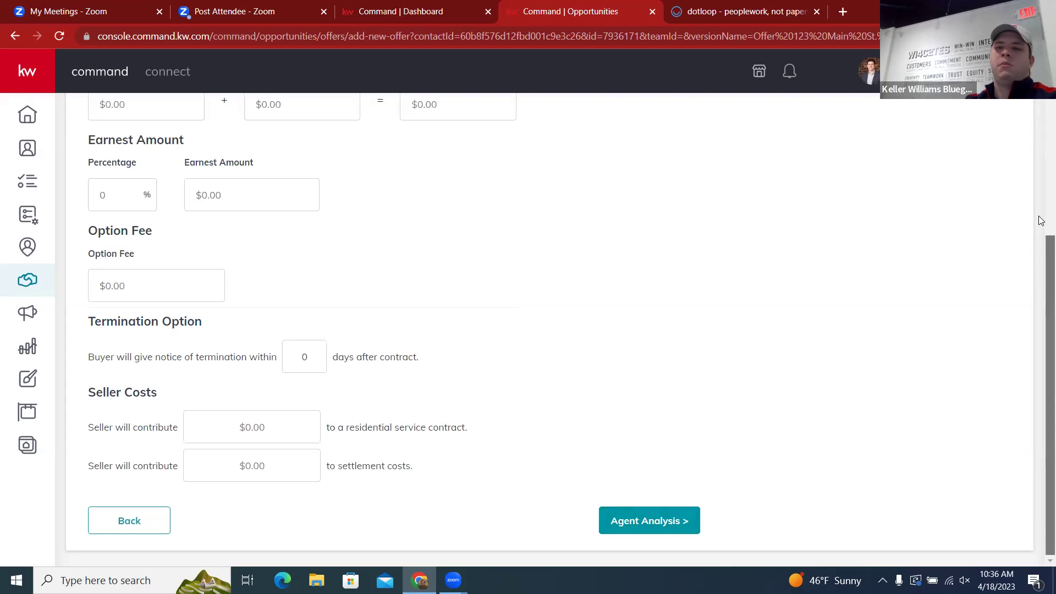
Enter a $250,000 finance amount and 1% earnest money
{"action": "scroll", "coordinate": [1040, 237], "scroll_direction": "up", "scroll_amount": 3}
{"action": "left_click", "coordinate": [138, 292]}
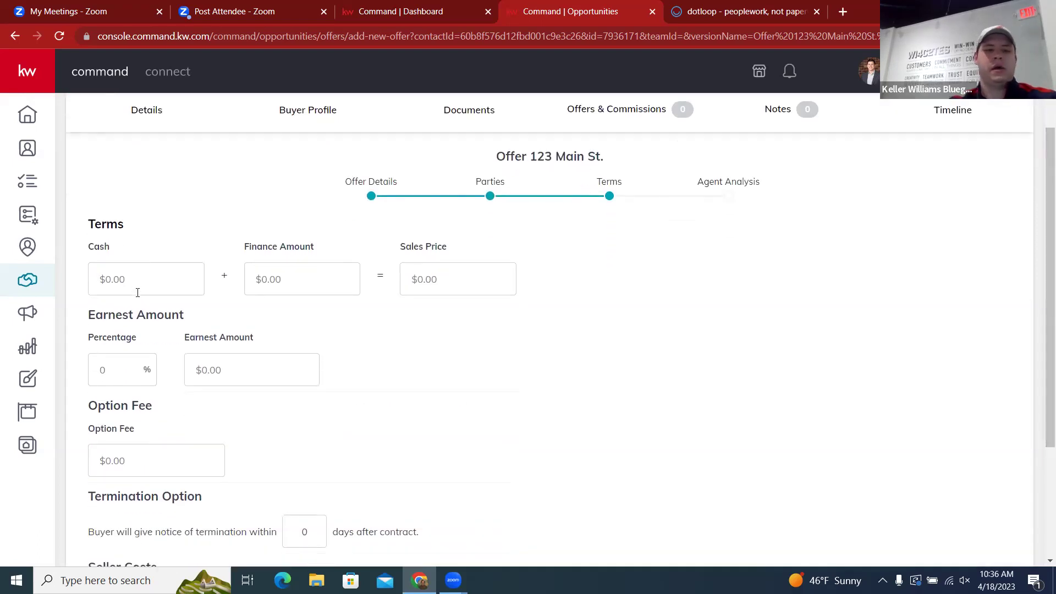
{"action": "left_click", "coordinate": [308, 289]}
{"action": "type", "text": "250,000"}
{"action": "left_click", "coordinate": [121, 376]}
{"action": "type", "text": "1"}
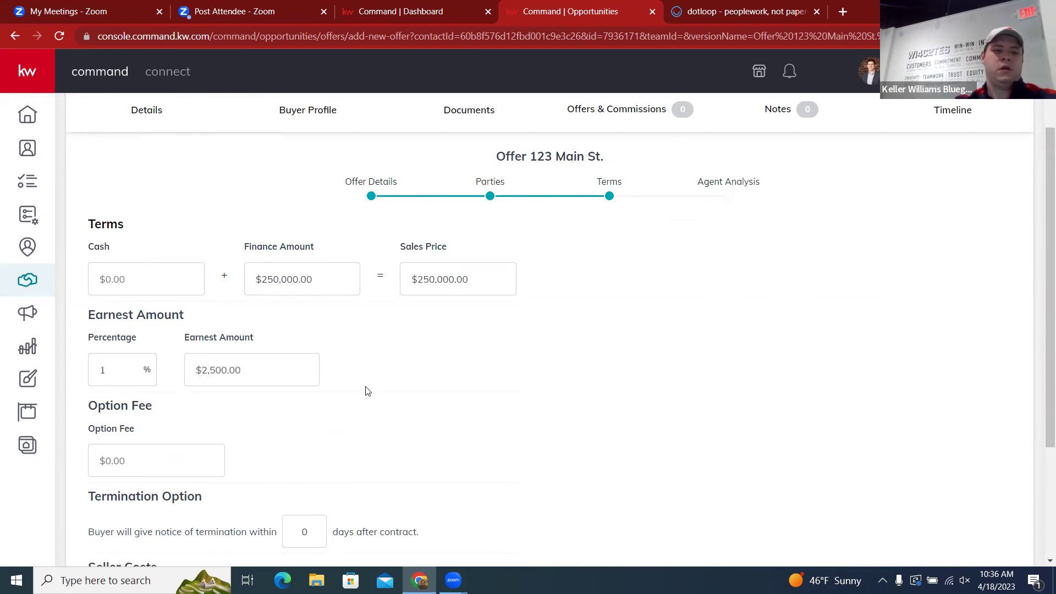
Set a 14-day termination notice and a $1,000 seller settlement cost contribution
{"action": "scroll", "coordinate": [367, 390], "scroll_direction": "down", "scroll_amount": 2}
{"action": "scroll", "coordinate": [367, 390], "scroll_direction": "down", "scroll_amount": 1}
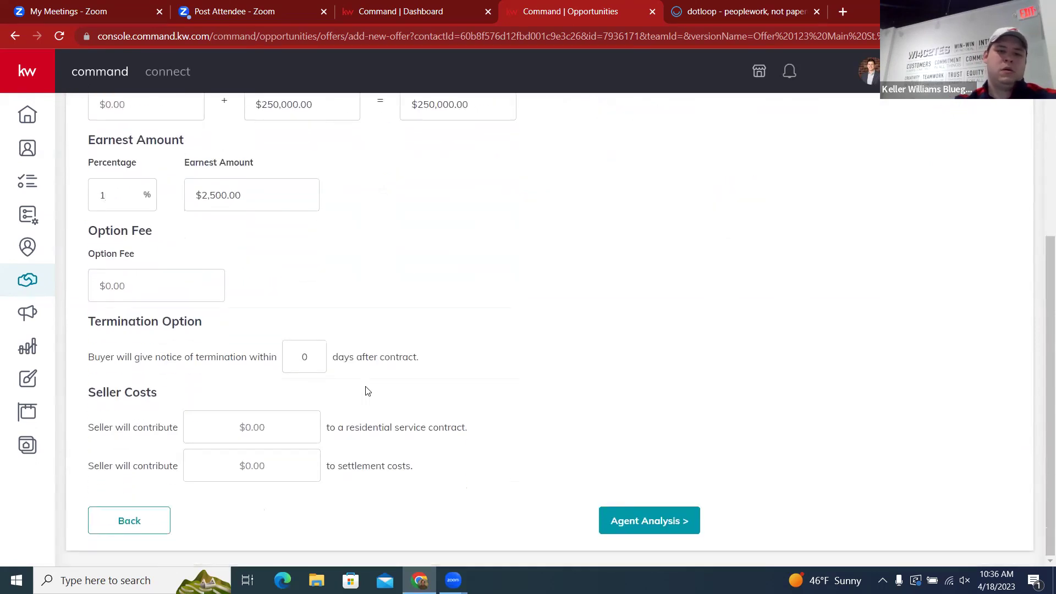
{"action": "left_click", "coordinate": [311, 352]}
{"action": "type", "text": "14"}
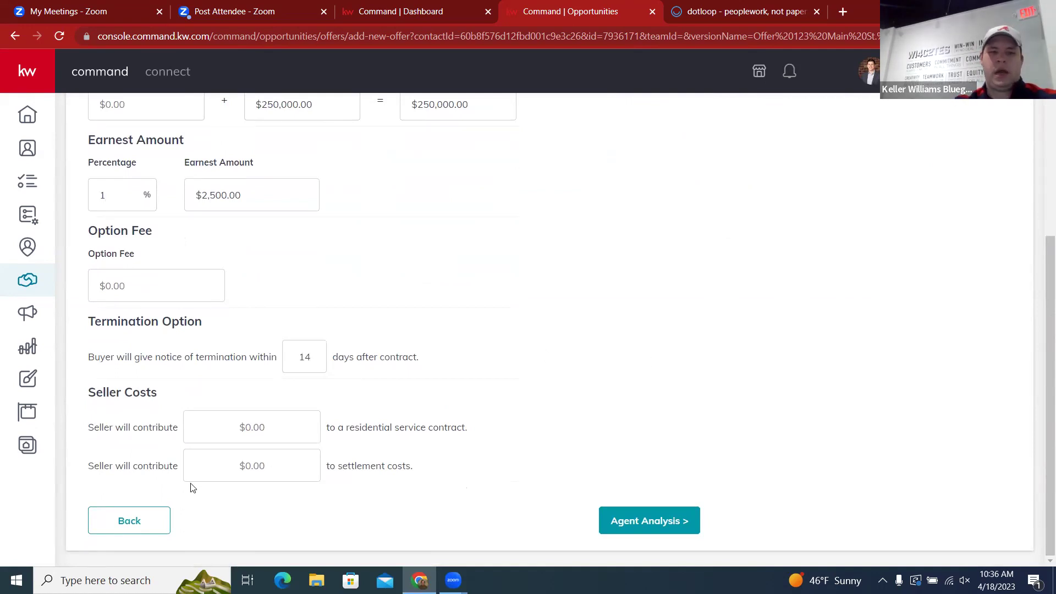
{"action": "left_click", "coordinate": [297, 436]}
{"action": "type", "text": "1000"}
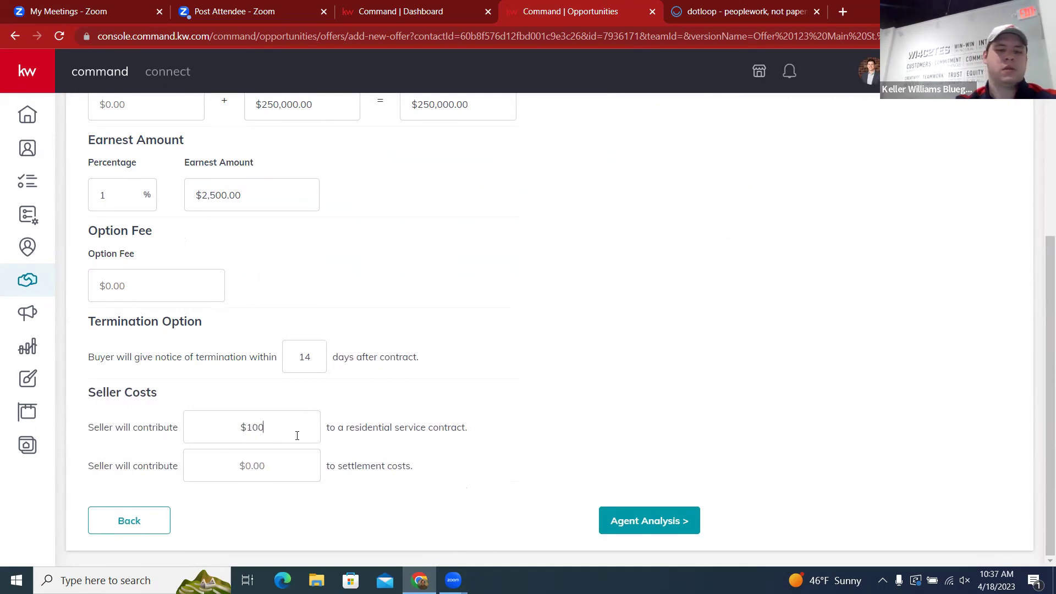
{"action": "key", "text": "BackSpace"}
{"action": "key", "text": "BackSpace"}
{"action": "key", "text": "BackSpace"}
{"action": "key", "text": "BackSpace"}
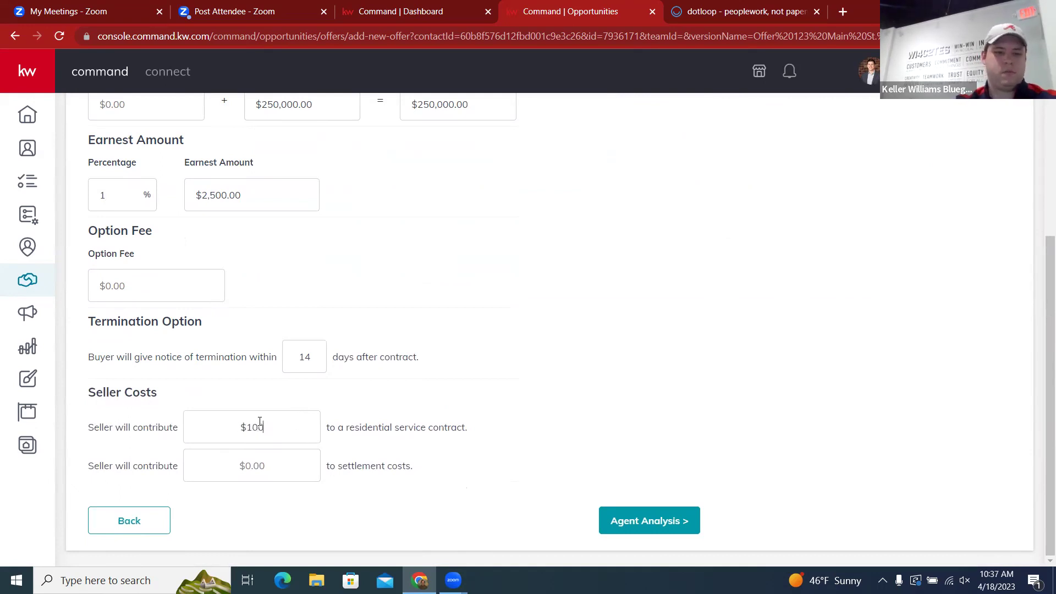
{"action": "left_click", "coordinate": [272, 478]}
{"action": "type", "text": "1000"}
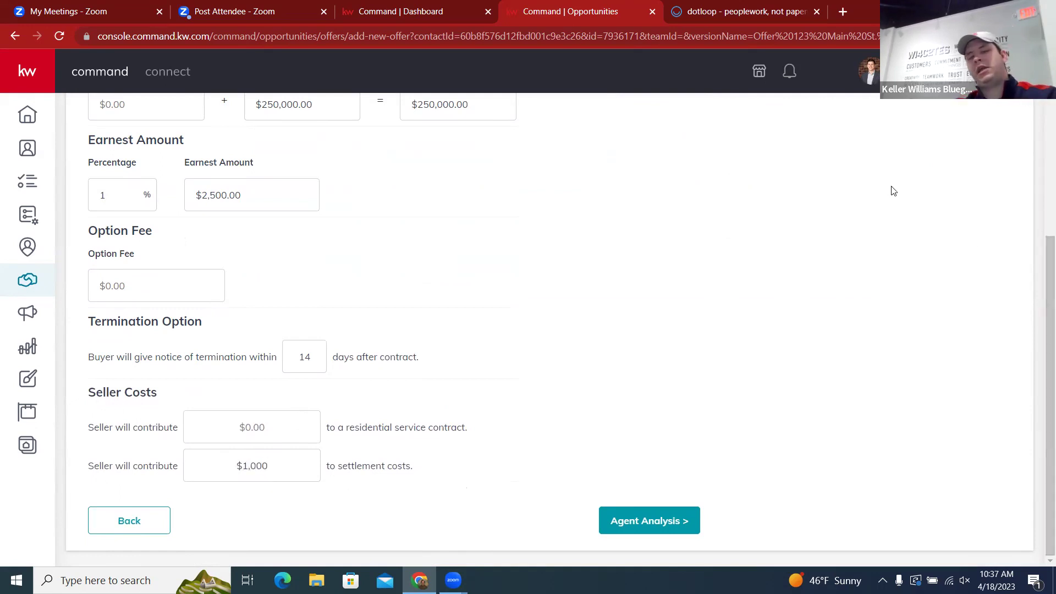
{"action": "scroll", "coordinate": [891, 191], "scroll_direction": "up", "scroll_amount": 3}
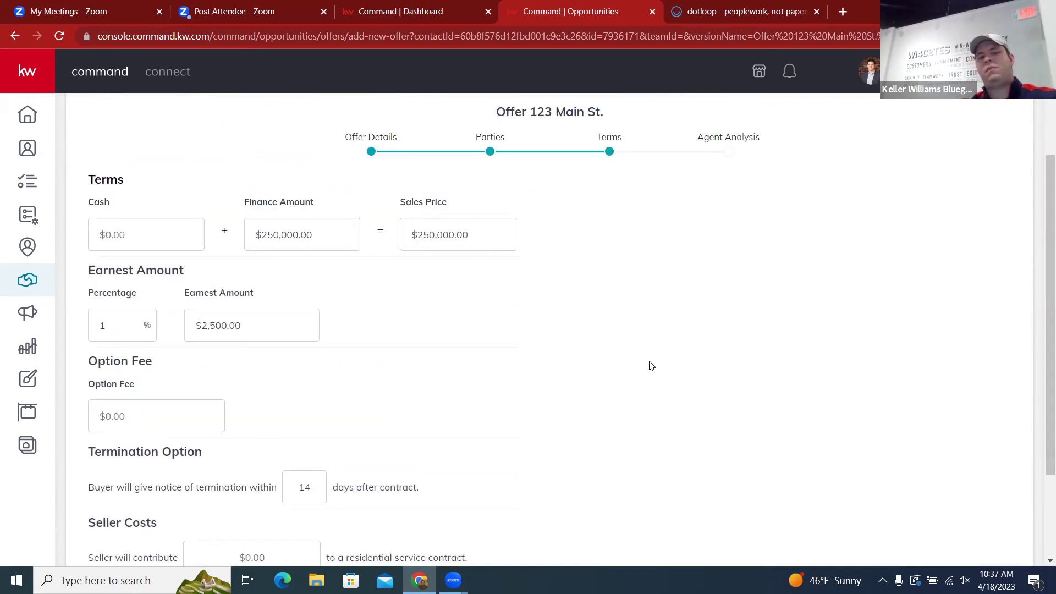
{"action": "scroll", "coordinate": [614, 398], "scroll_direction": "down", "scroll_amount": 3}
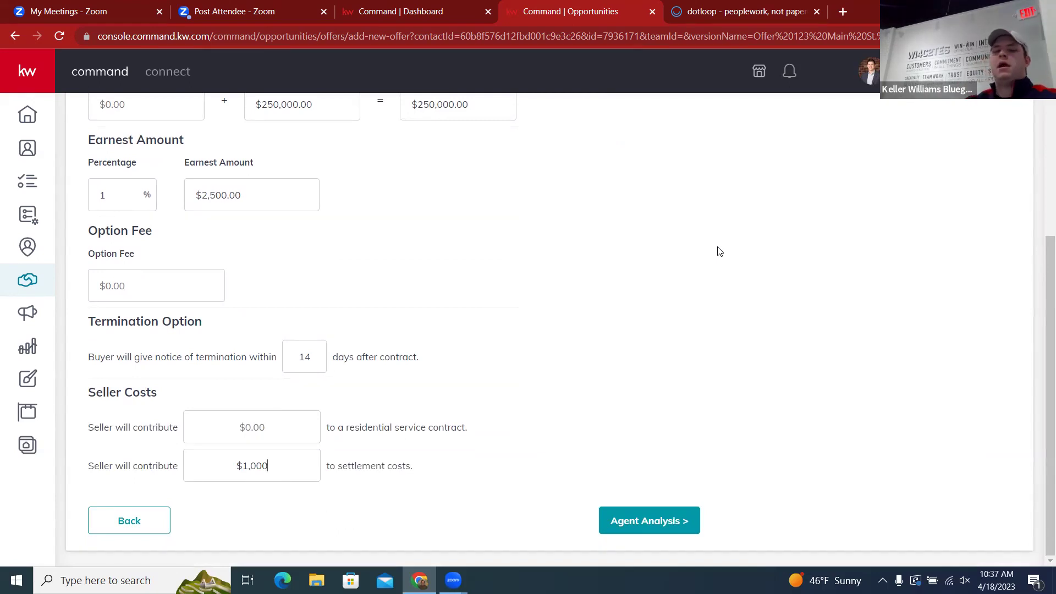
Skip the agent analysis and save the offer so it shows as Reviewing
{"action": "left_click", "coordinate": [694, 514]}
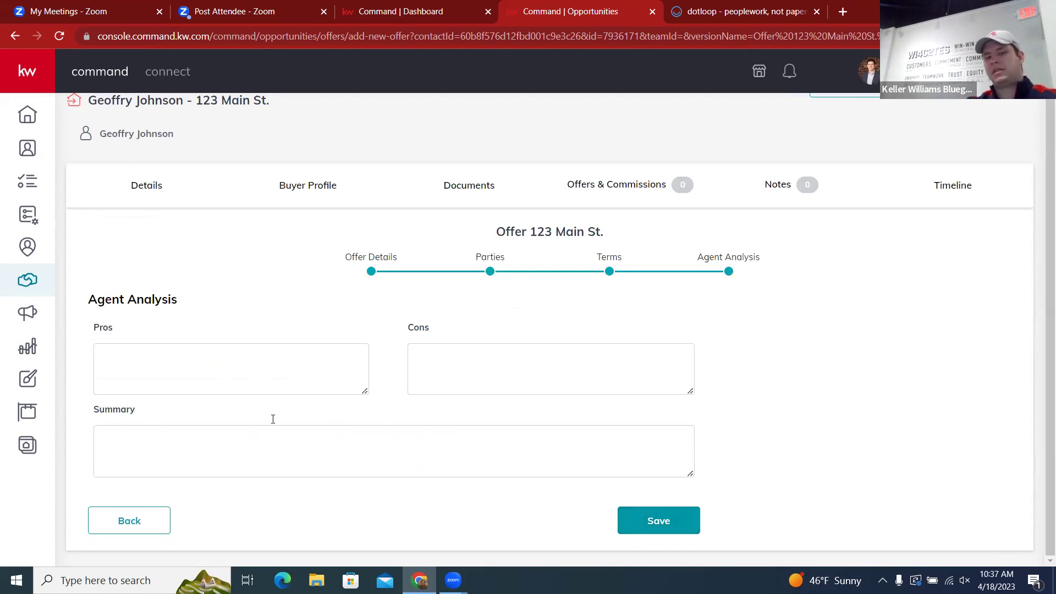
{"action": "left_click", "coordinate": [671, 523]}
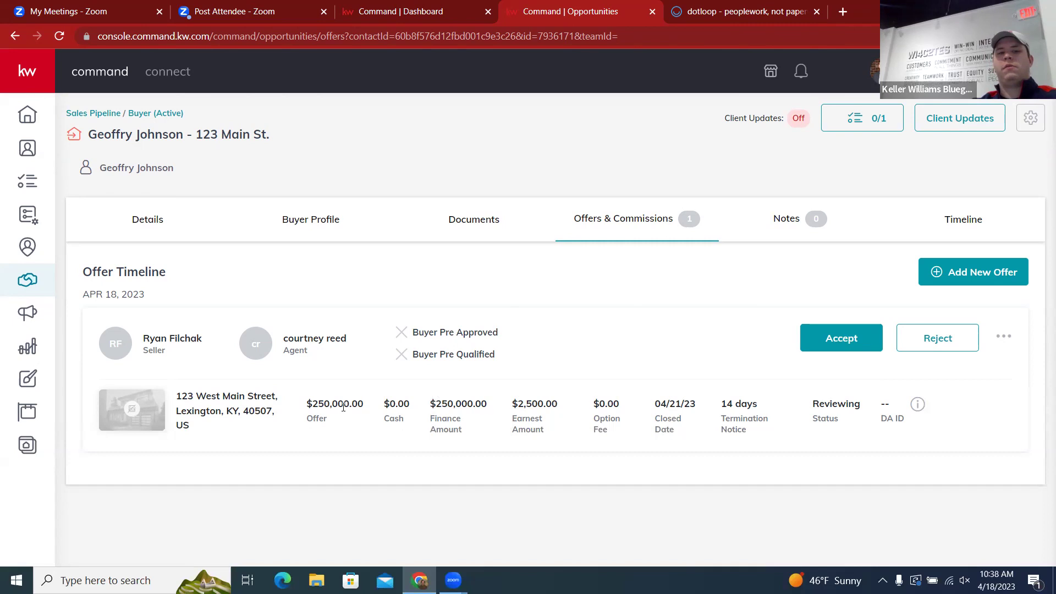
Accept the 123 Main St. offer, opening its commission
{"action": "left_click", "coordinate": [840, 338]}
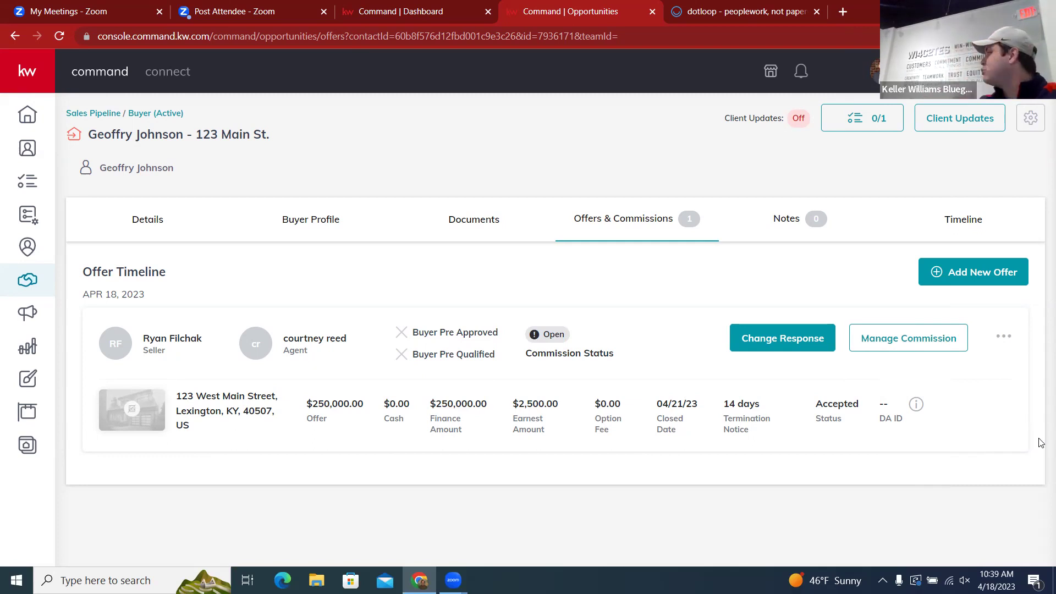
Set the commission's general information contract date to 4/19/2023 and save it
{"action": "left_click", "coordinate": [926, 345]}
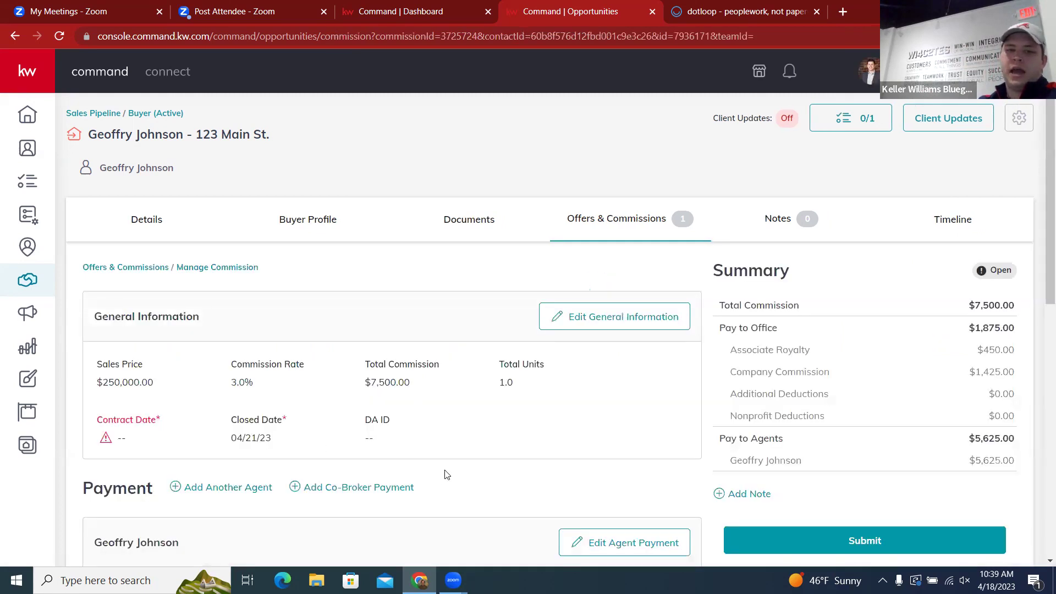
{"action": "scroll", "coordinate": [443, 471], "scroll_direction": "down", "scroll_amount": 2}
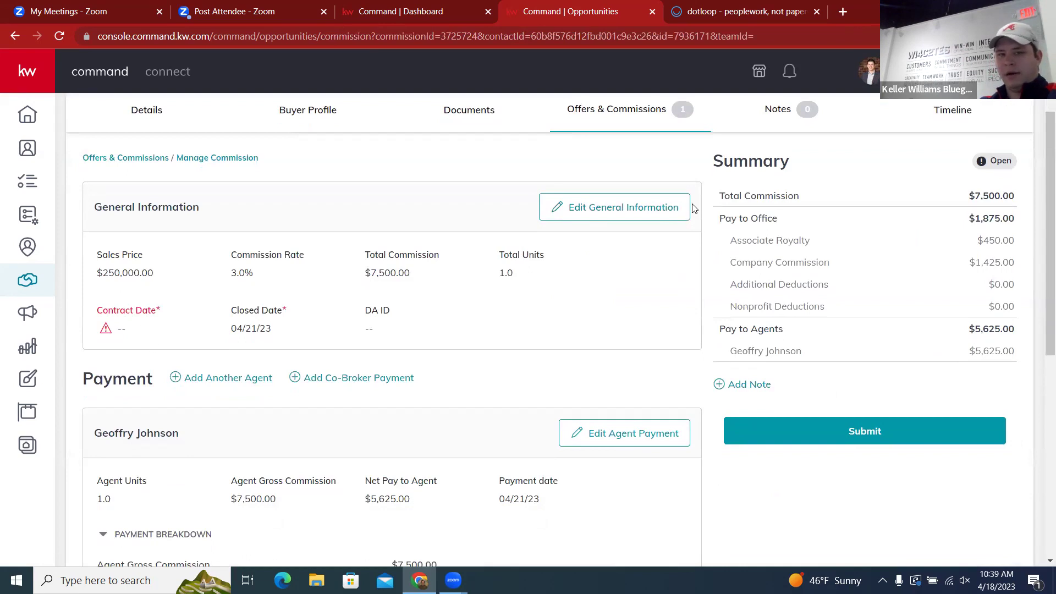
{"action": "left_click", "coordinate": [676, 217]}
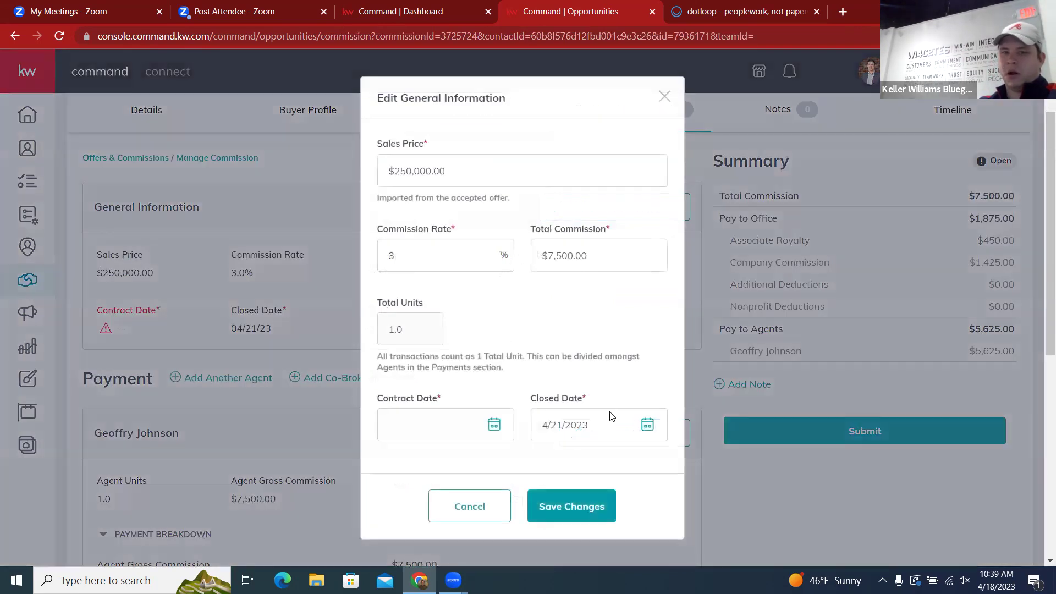
{"action": "scroll", "coordinate": [616, 313], "scroll_direction": "down", "scroll_amount": 1}
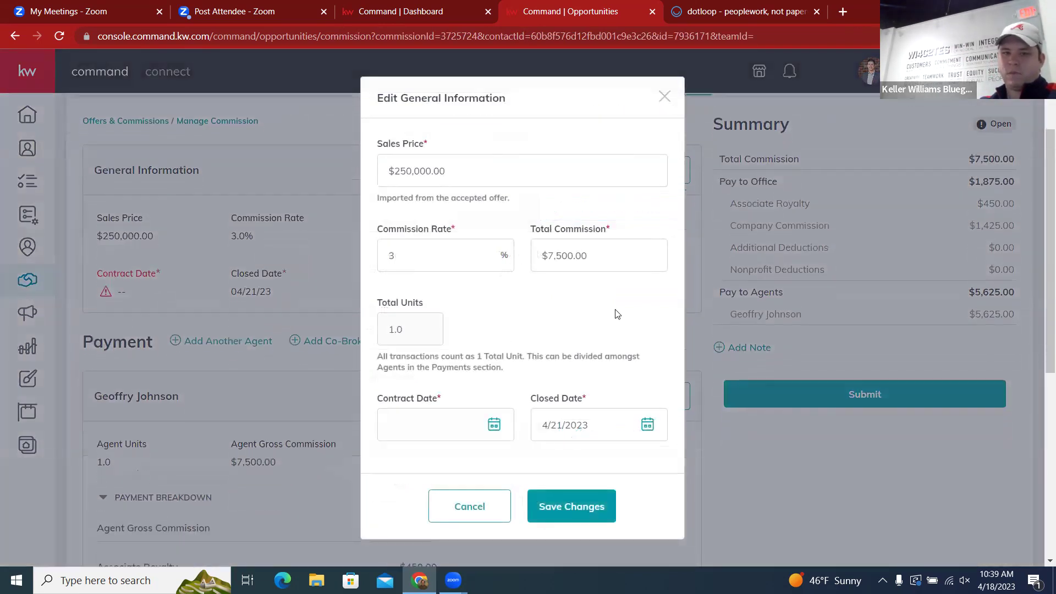
{"action": "left_click", "coordinate": [491, 426]}
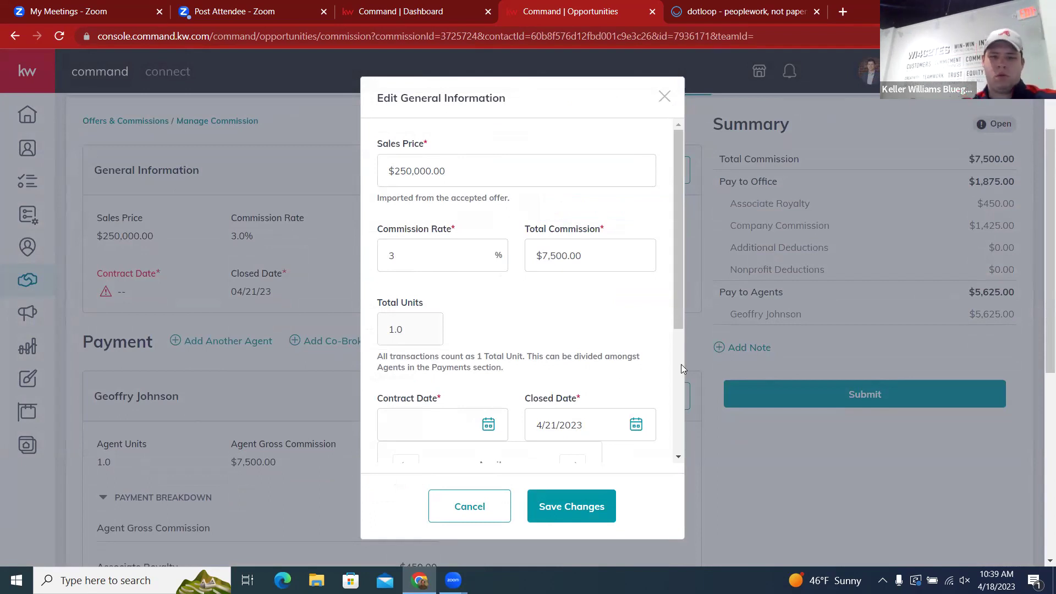
{"action": "left_click", "coordinate": [463, 508]}
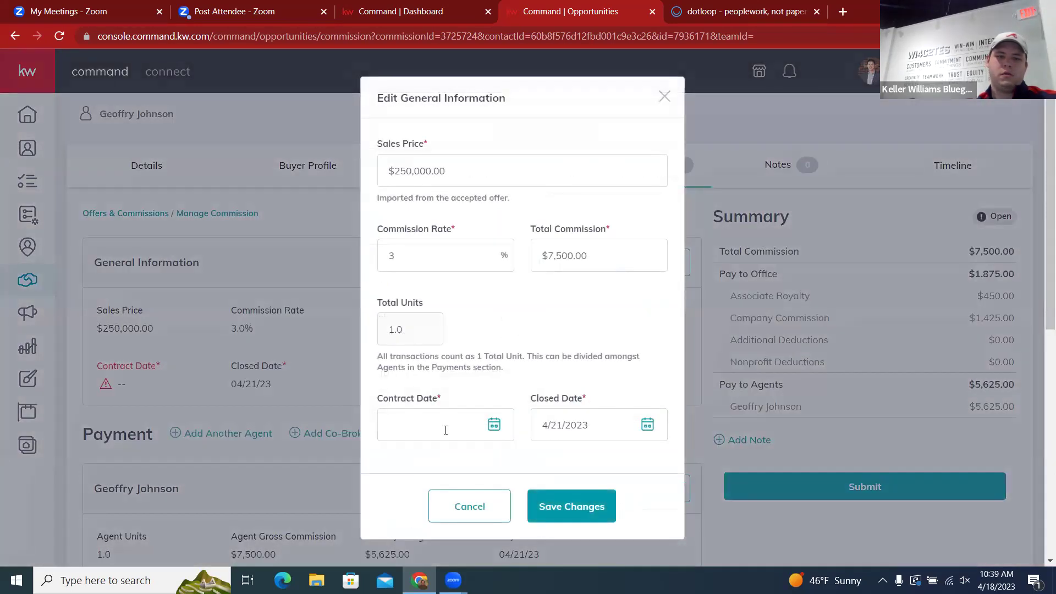
{"action": "left_click", "coordinate": [495, 428]}
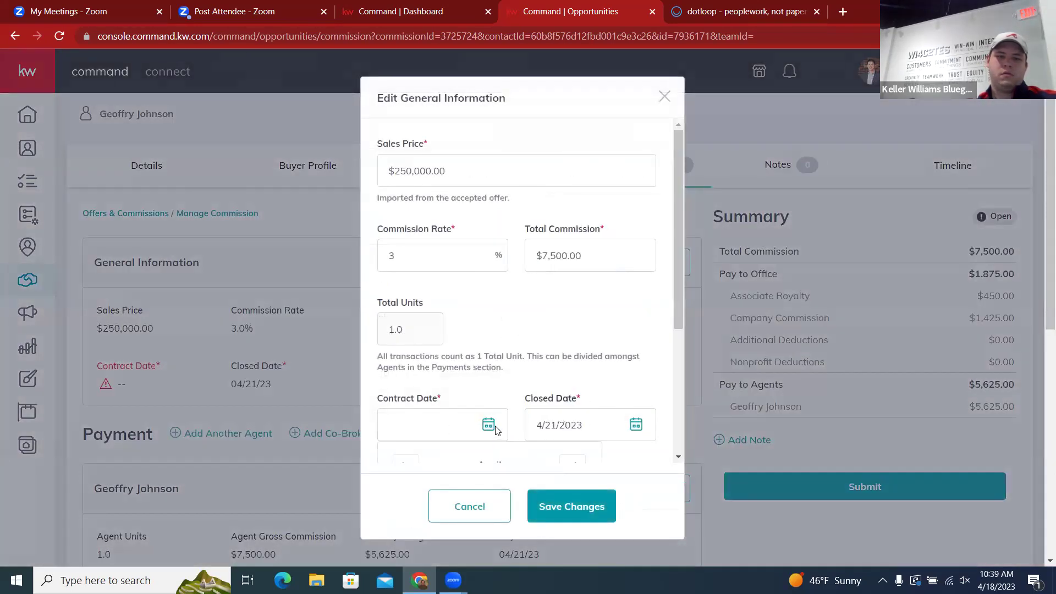
{"action": "scroll", "coordinate": [499, 459], "scroll_direction": "down", "scroll_amount": 2}
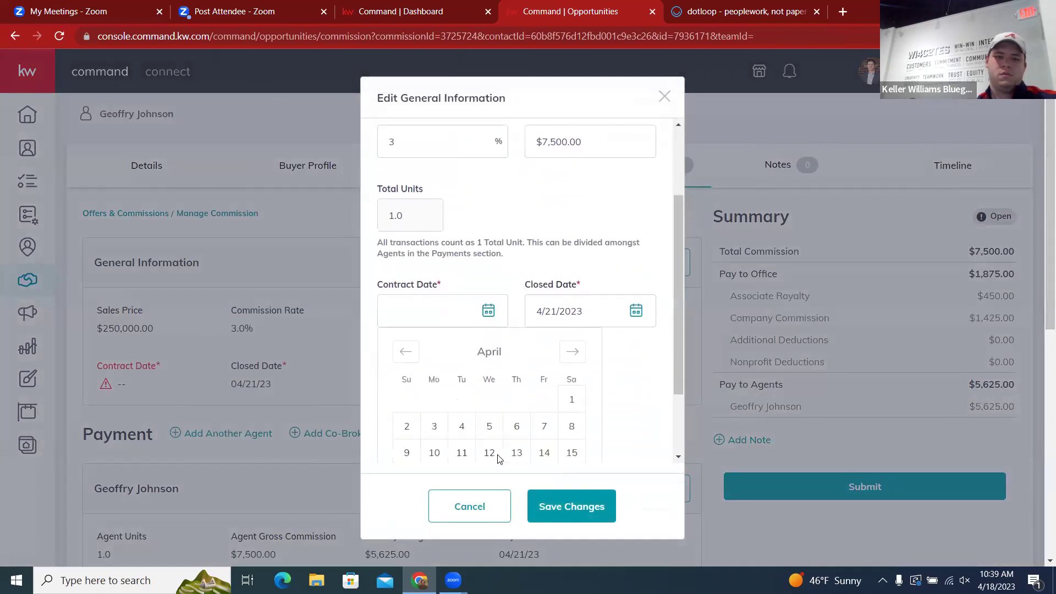
{"action": "left_click", "coordinate": [499, 459]}
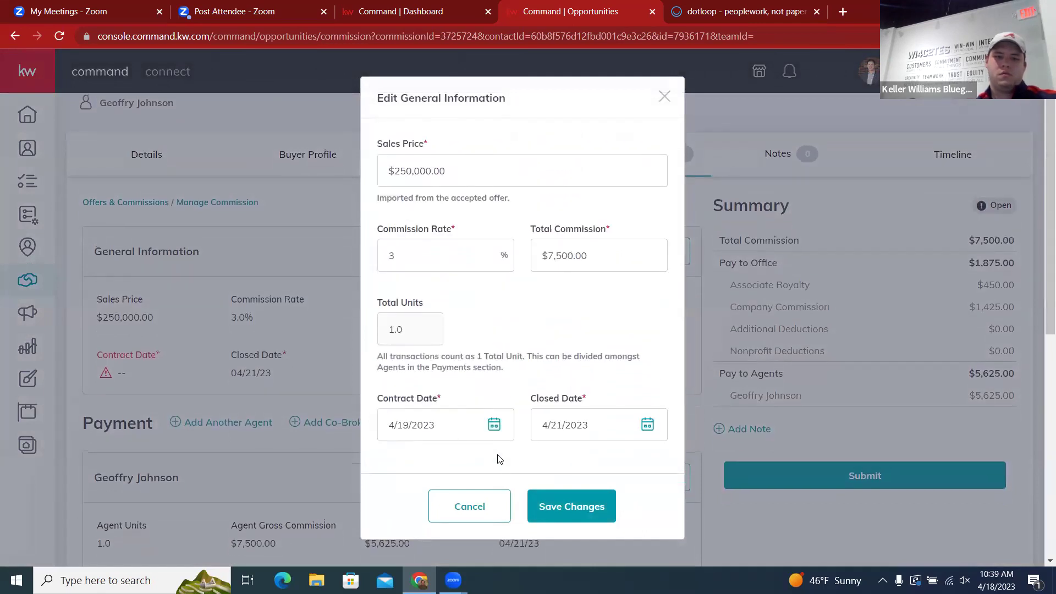
{"action": "left_click", "coordinate": [570, 508]}
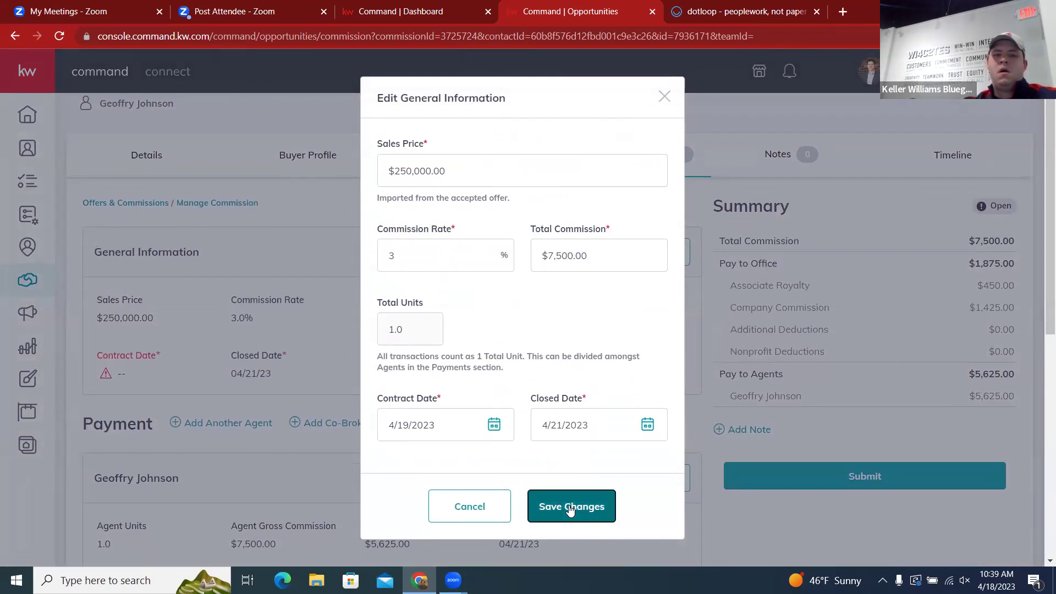
{"action": "left_click", "coordinate": [569, 508]}
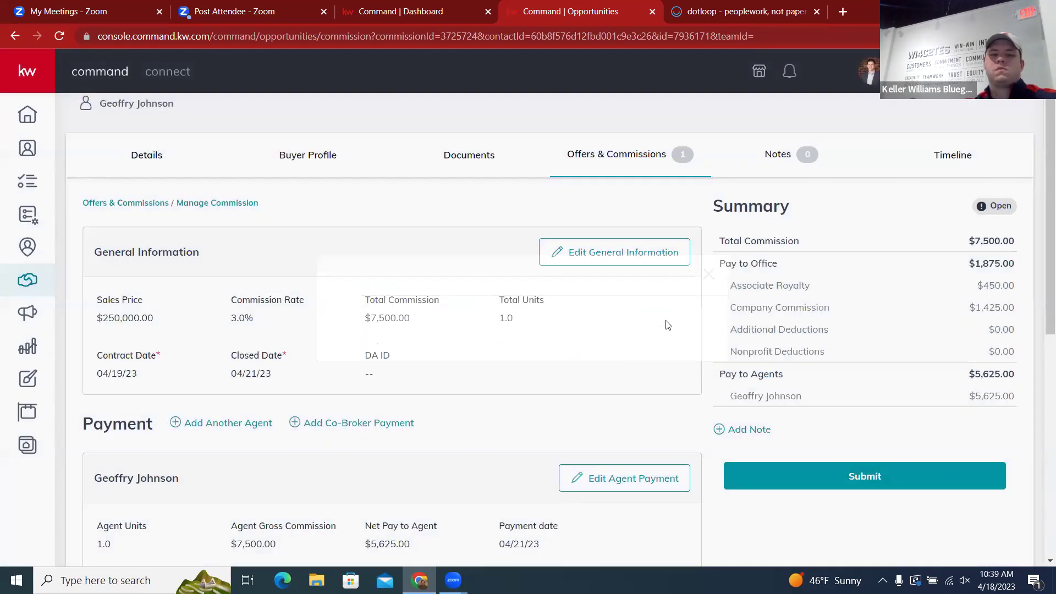
Review the $7,500 payment breakdown and open the agent payment editor at Extra Payment Options
{"action": "scroll", "coordinate": [566, 354], "scroll_direction": "down", "scroll_amount": 2}
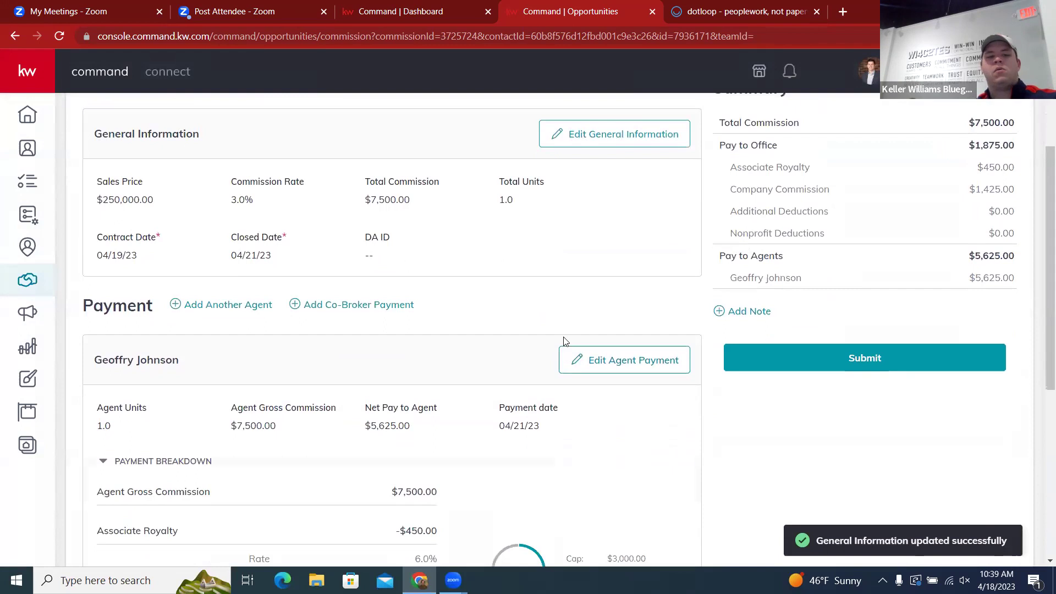
{"action": "scroll", "coordinate": [567, 352], "scroll_direction": "down", "scroll_amount": 2}
{"action": "scroll", "coordinate": [565, 341], "scroll_direction": "down", "scroll_amount": 3}
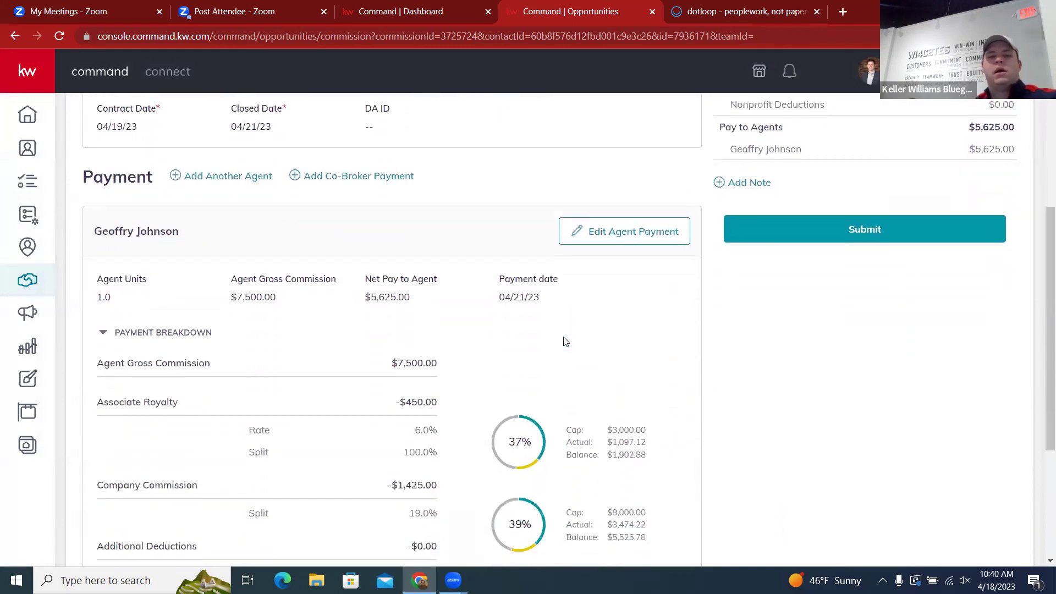
{"action": "scroll", "coordinate": [565, 341], "scroll_direction": "up", "scroll_amount": 1}
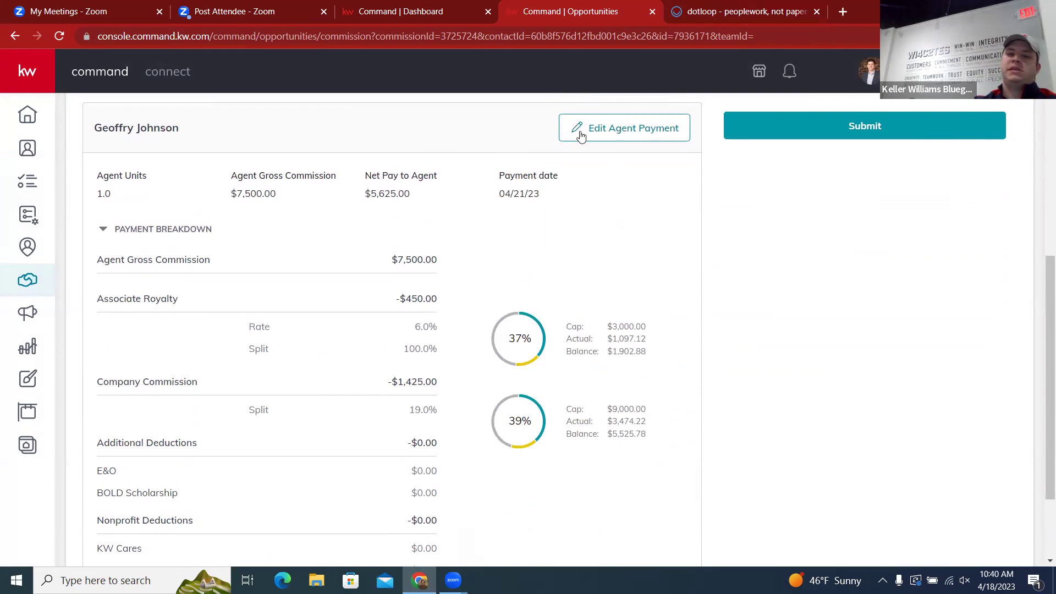
{"action": "left_click", "coordinate": [599, 137]}
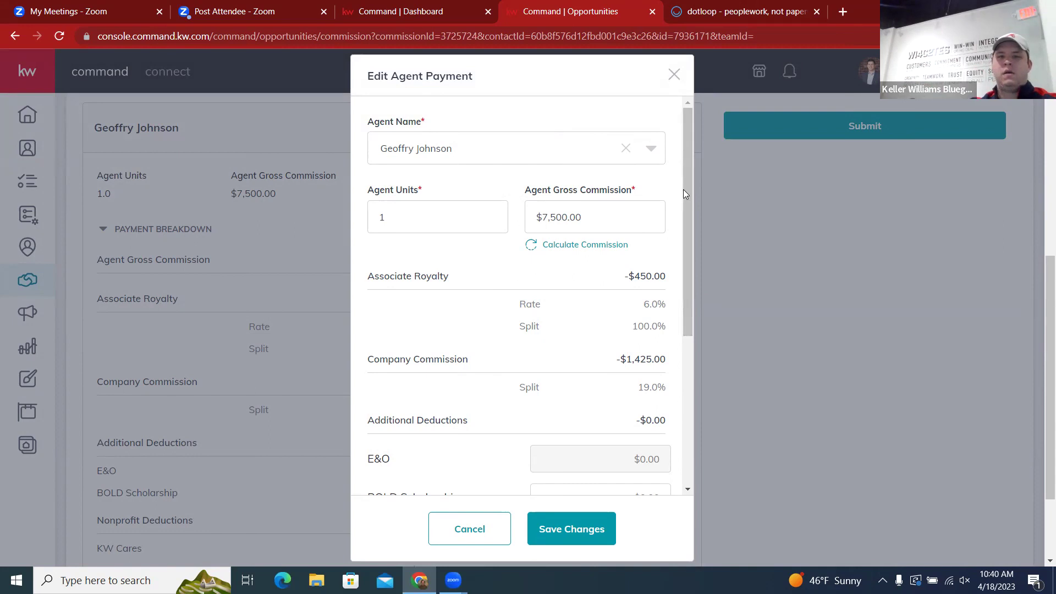
{"action": "left_click_drag", "start_coordinate": [687, 193], "coordinate": [685, 382]}
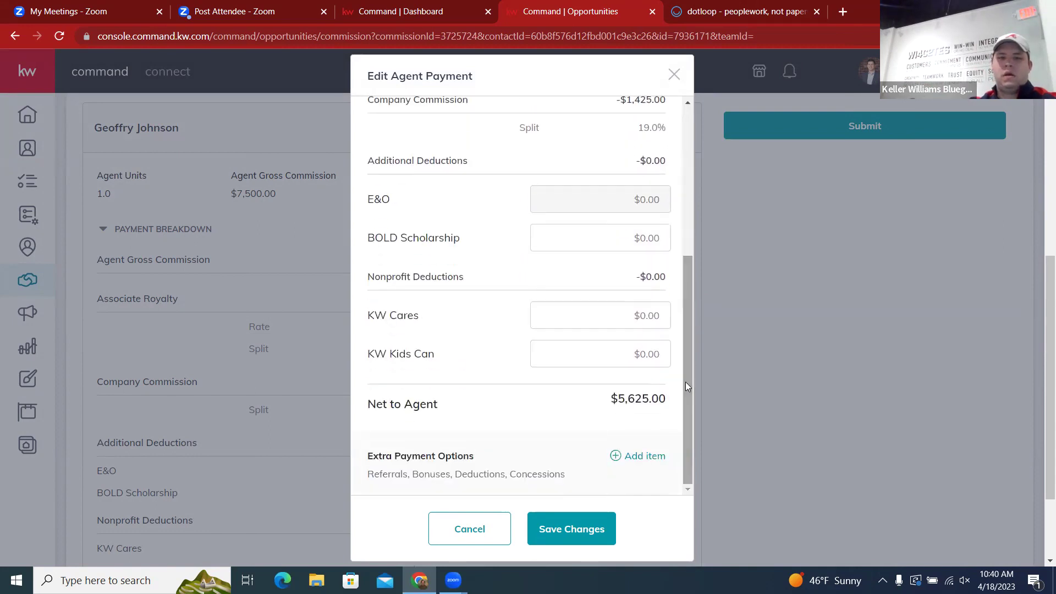
Add an Outside Referral extra payment item at 35%
{"action": "left_click", "coordinate": [630, 456]}
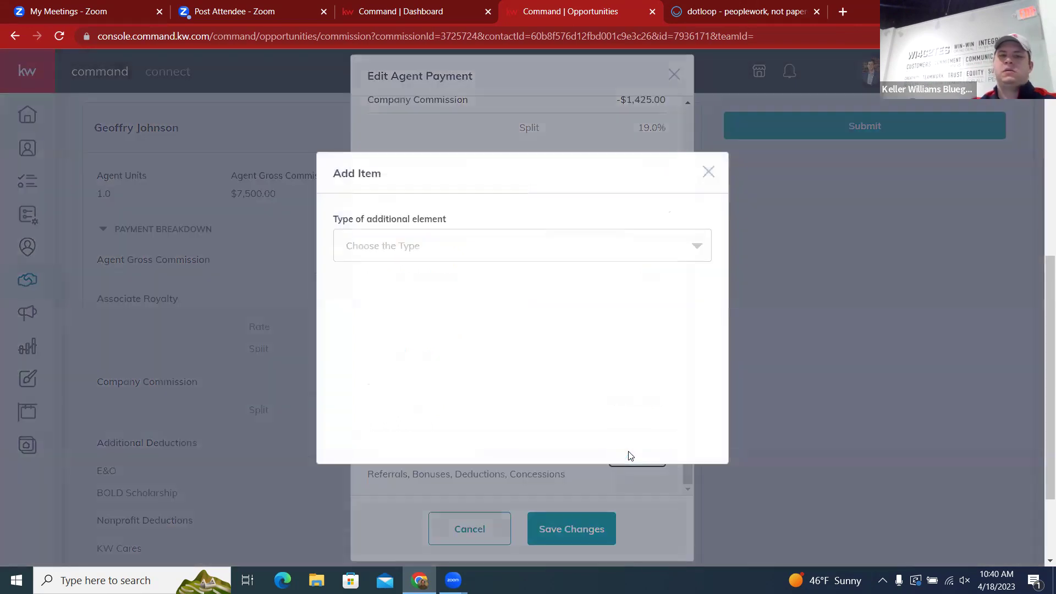
{"action": "left_click", "coordinate": [641, 246]}
{"action": "left_click_drag", "start_coordinate": [703, 304], "coordinate": [706, 346]}
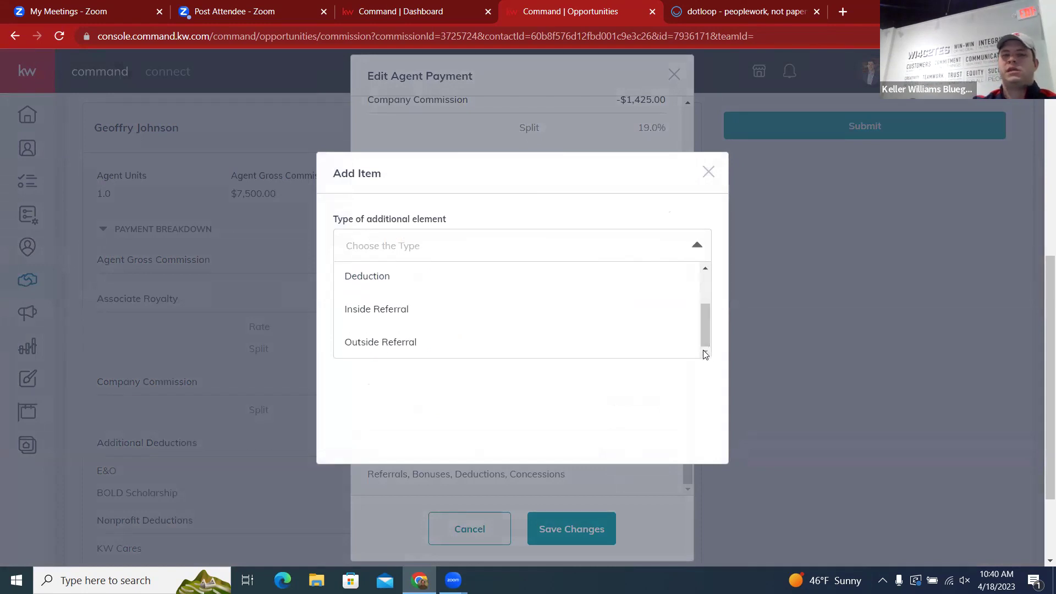
{"action": "left_click", "coordinate": [417, 345]}
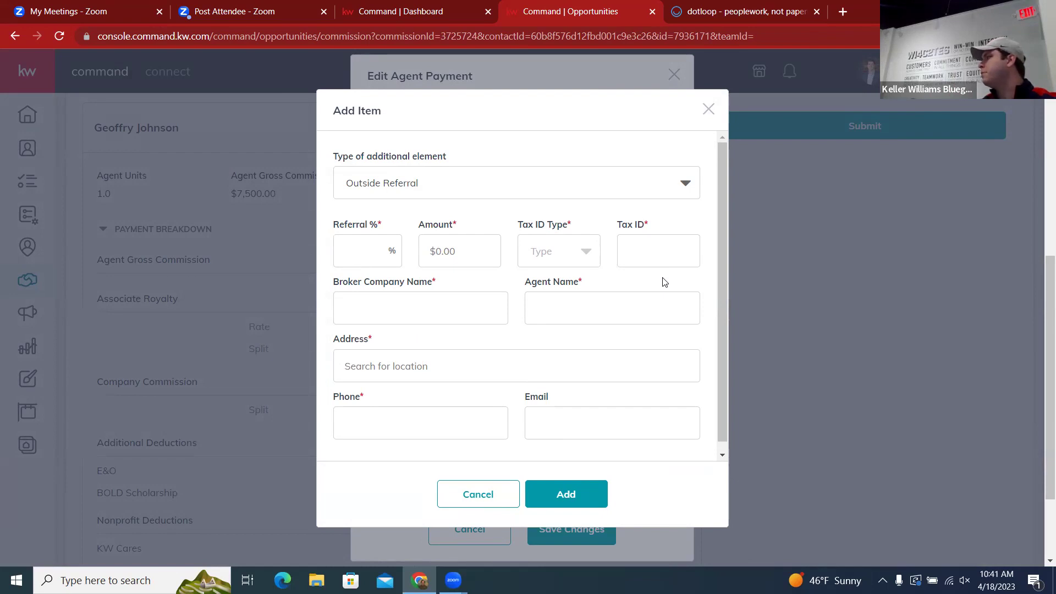
{"action": "left_click", "coordinate": [365, 263]}
{"action": "type", "text": "35"}
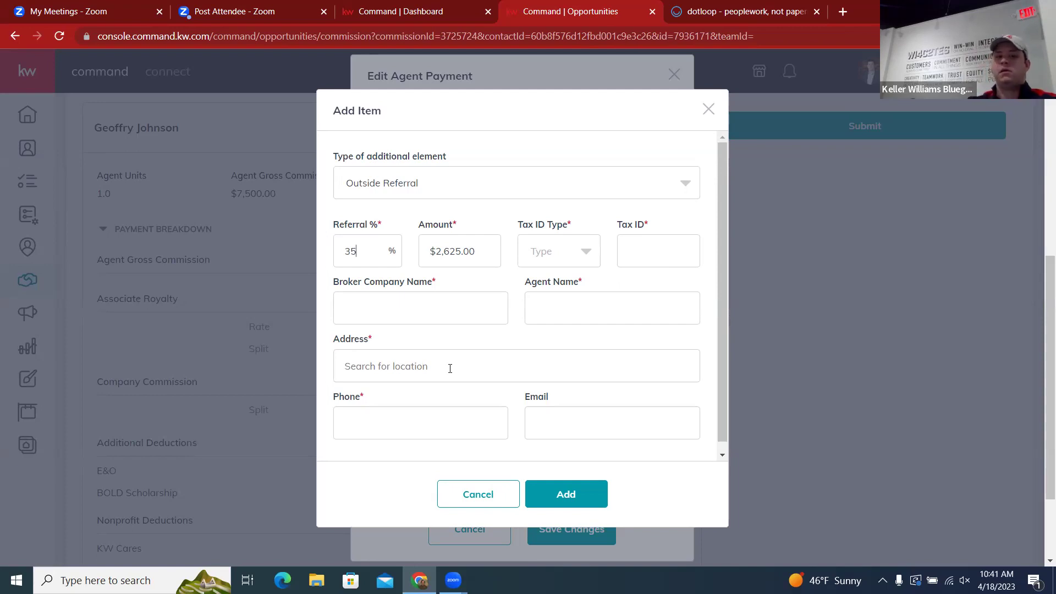
{"action": "left_click", "coordinate": [405, 308]}
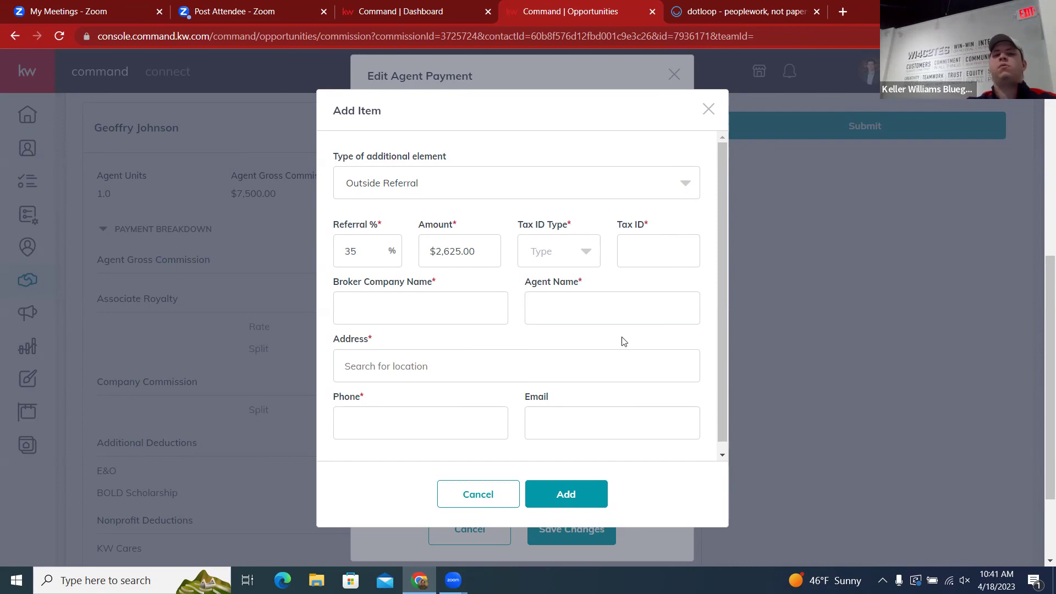
Set the referral's tax ID type to EIN, enter the tax ID, and broker company 'opcity'
{"action": "scroll", "coordinate": [723, 317], "scroll_direction": "down", "scroll_amount": 1}
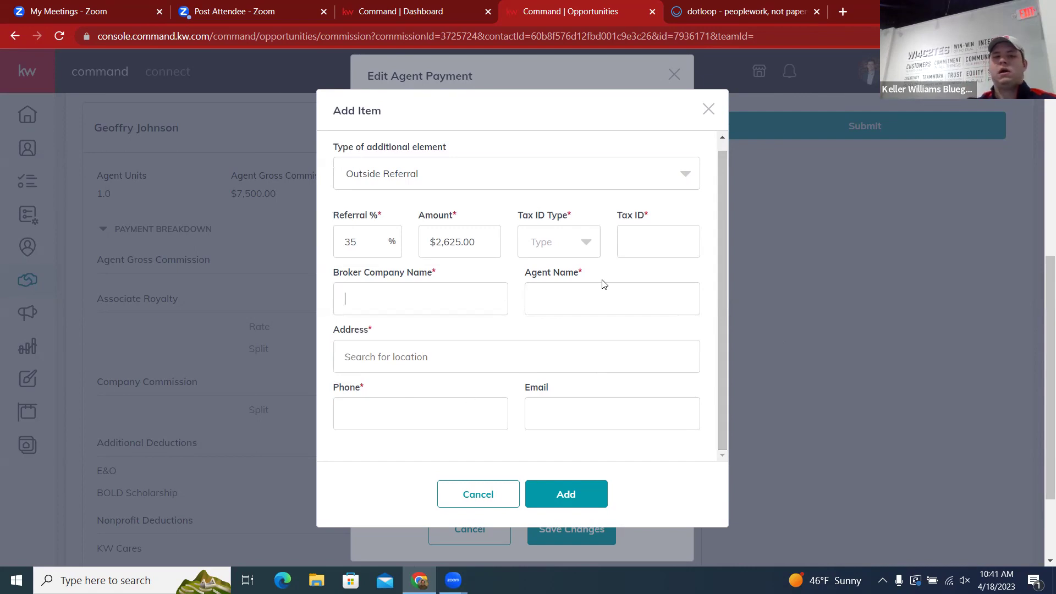
{"action": "left_click", "coordinate": [538, 243]}
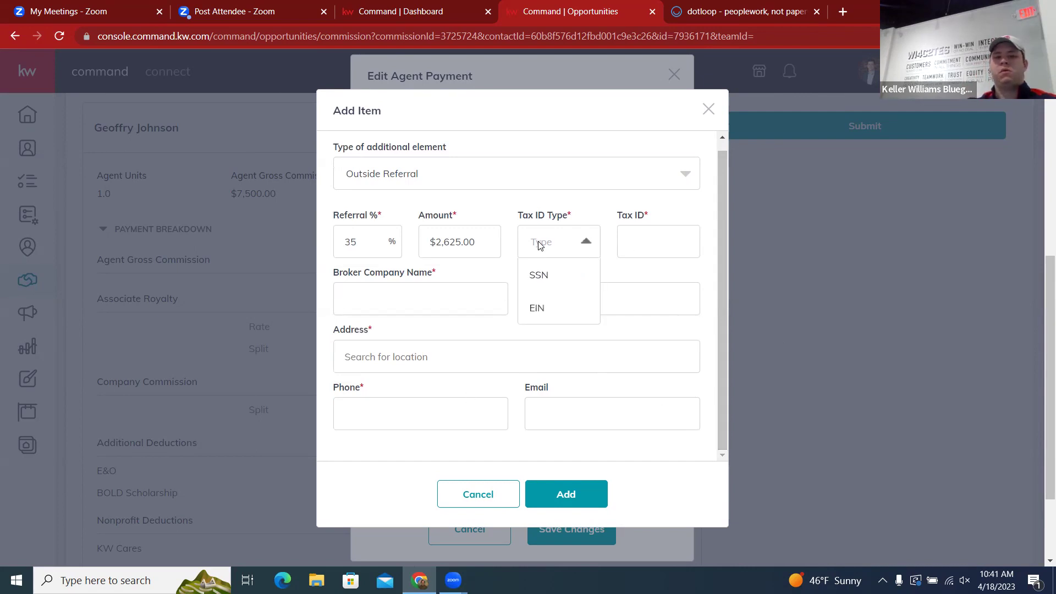
{"action": "left_click", "coordinate": [538, 307]}
{"action": "left_click", "coordinate": [685, 242]}
{"action": "type", "text": "111111111"}
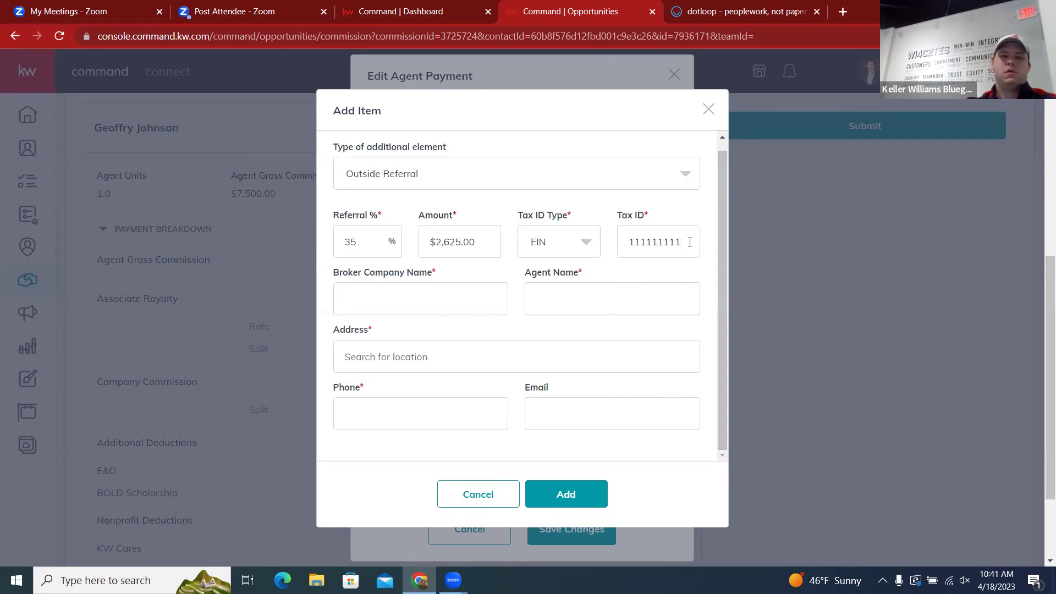
{"action": "left_click", "coordinate": [473, 303]}
{"action": "type", "text": "opcity"}
Enter the referral agent's name, suggested address and phone number, then add the referral
{"action": "left_click", "coordinate": [538, 302]}
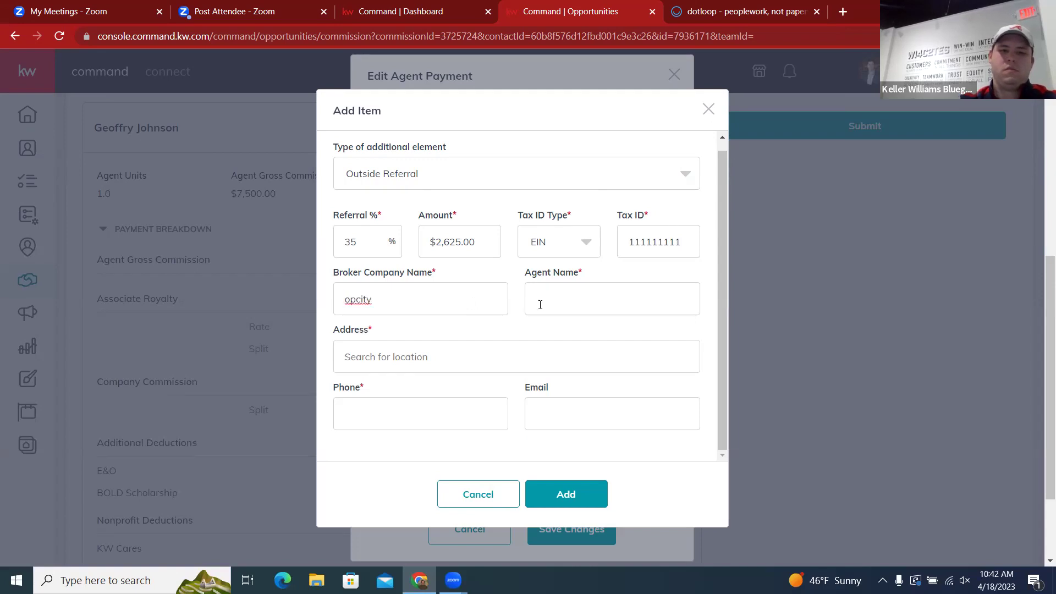
{"action": "type", "text": "opcity"}
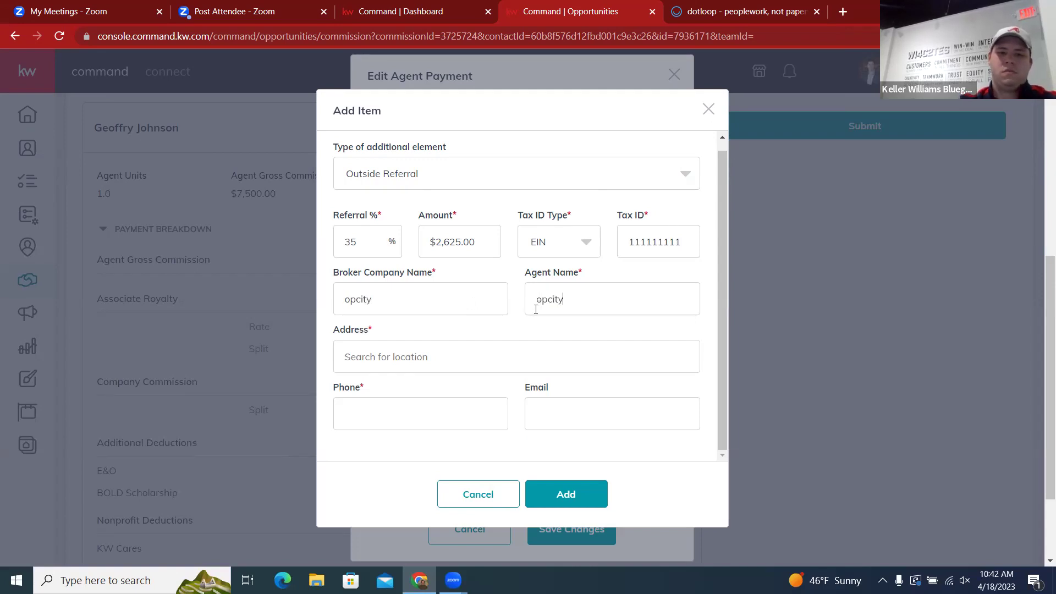
{"action": "type", "text": "123"}
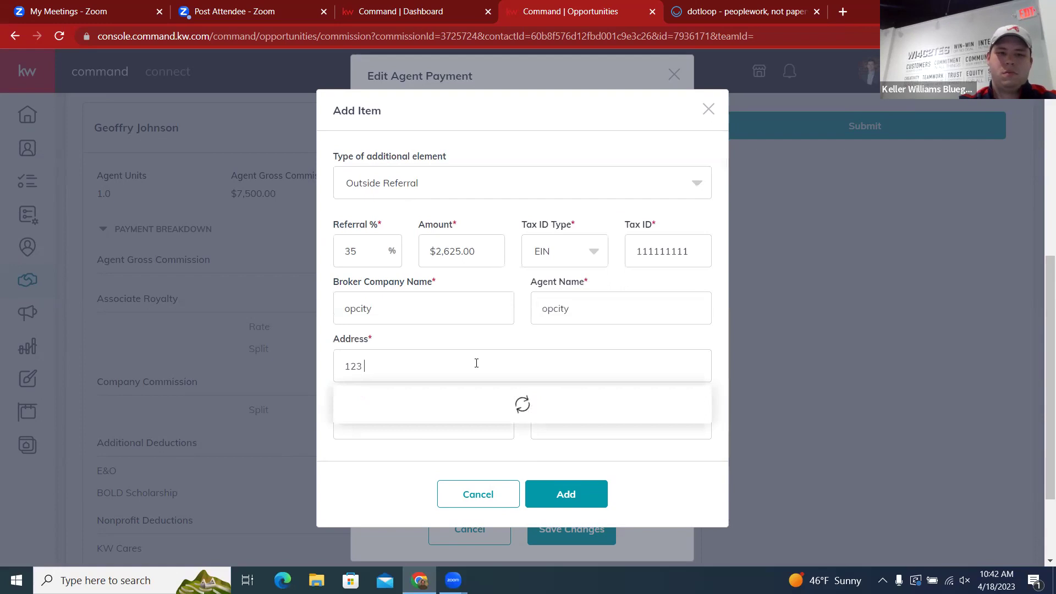
{"action": "type", "text": " main"}
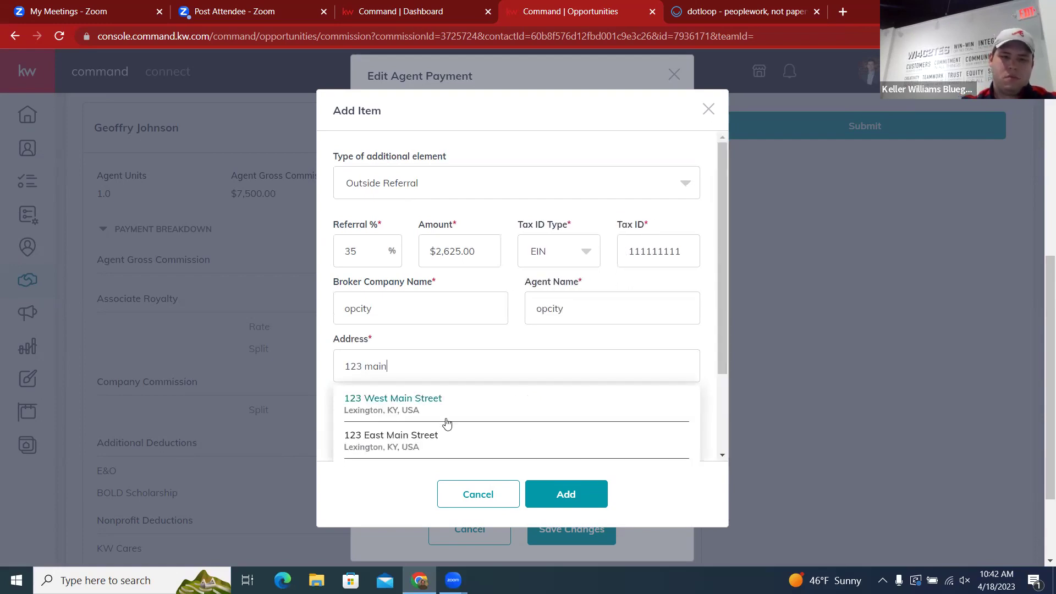
{"action": "left_click", "coordinate": [447, 422]}
{"action": "left_click", "coordinate": [428, 434]}
{"action": "type", "text": "9999999999"}
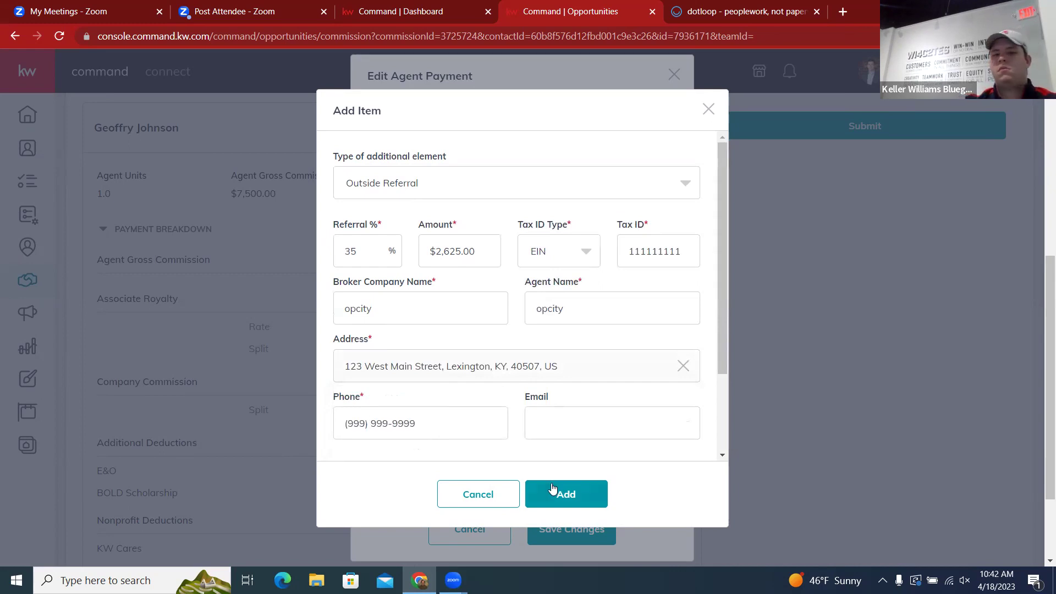
{"action": "left_click", "coordinate": [568, 494]}
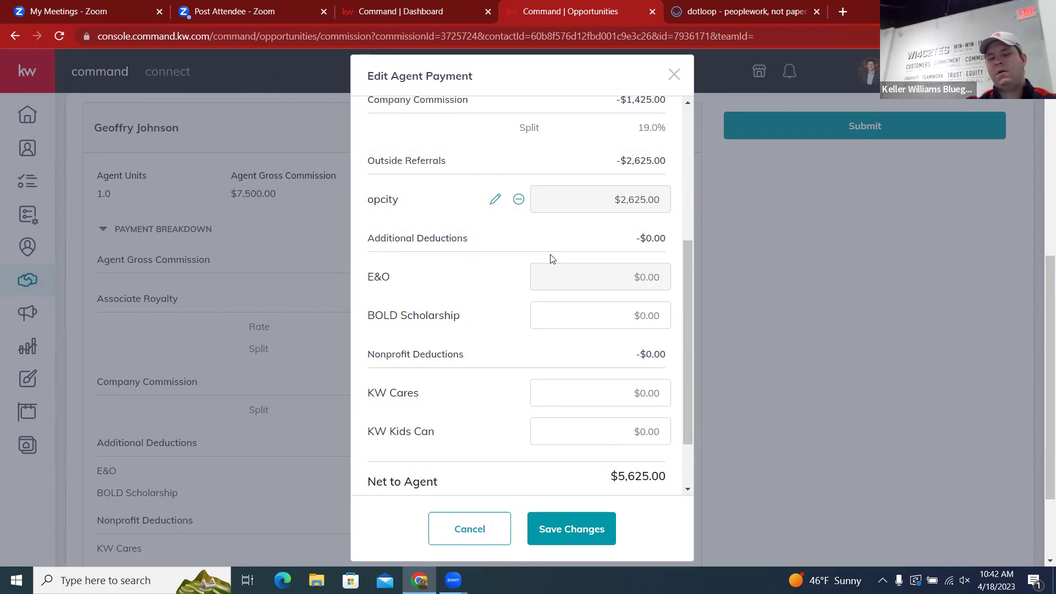
Save the agent payment and review the $2,625.00 referral, $1,218.75 office share and $3,656.25 net
{"action": "left_click", "coordinate": [584, 530]}
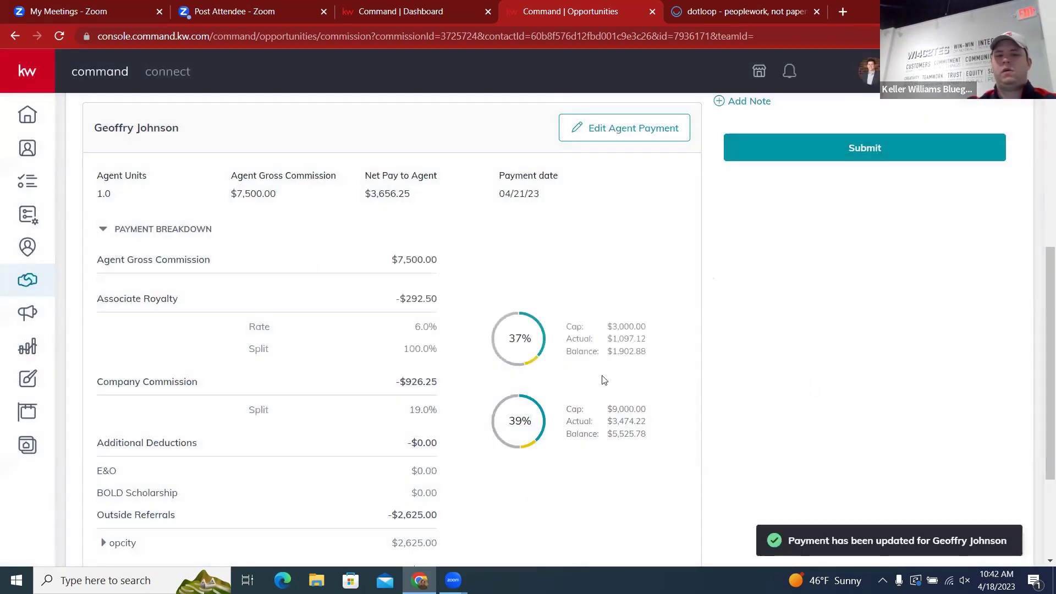
{"action": "scroll", "coordinate": [593, 413], "scroll_direction": "down", "scroll_amount": 2}
{"action": "scroll", "coordinate": [592, 414], "scroll_direction": "down", "scroll_amount": 1}
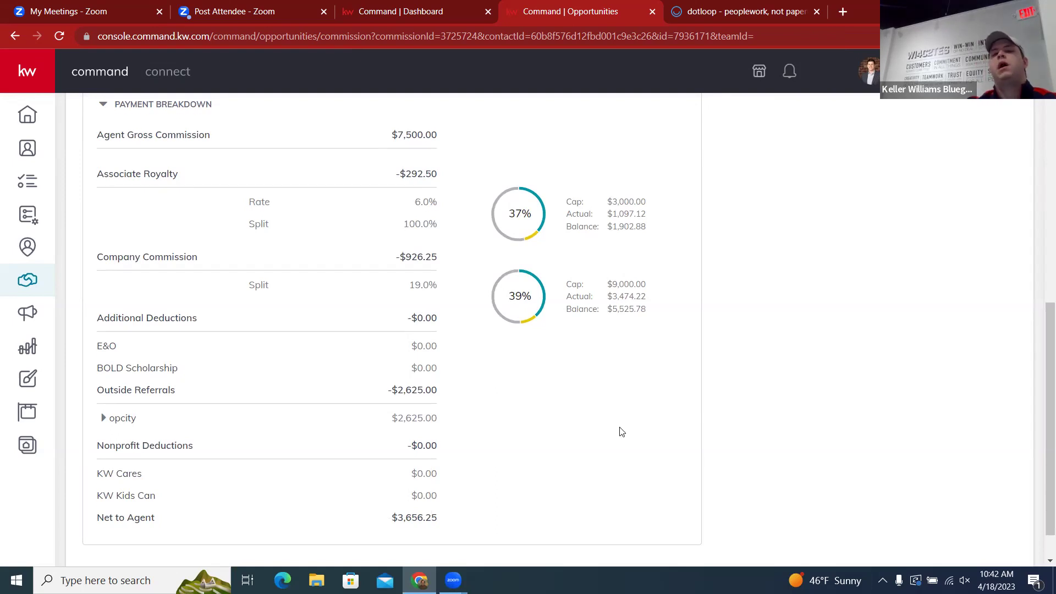
{"action": "scroll", "coordinate": [621, 431], "scroll_direction": "up", "scroll_amount": 5}
{"action": "scroll", "coordinate": [622, 431], "scroll_direction": "up", "scroll_amount": 4}
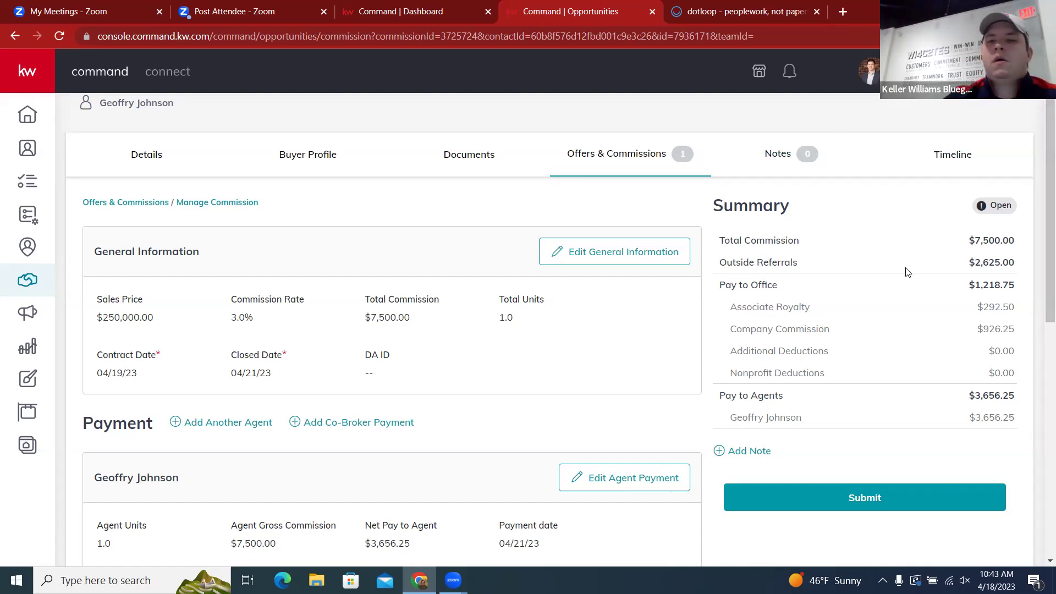
Return from the opportunity's details to the Opportunities overview and scroll to the Buyers pipeline
{"action": "scroll", "coordinate": [380, 274], "scroll_direction": "up", "scroll_amount": 2}
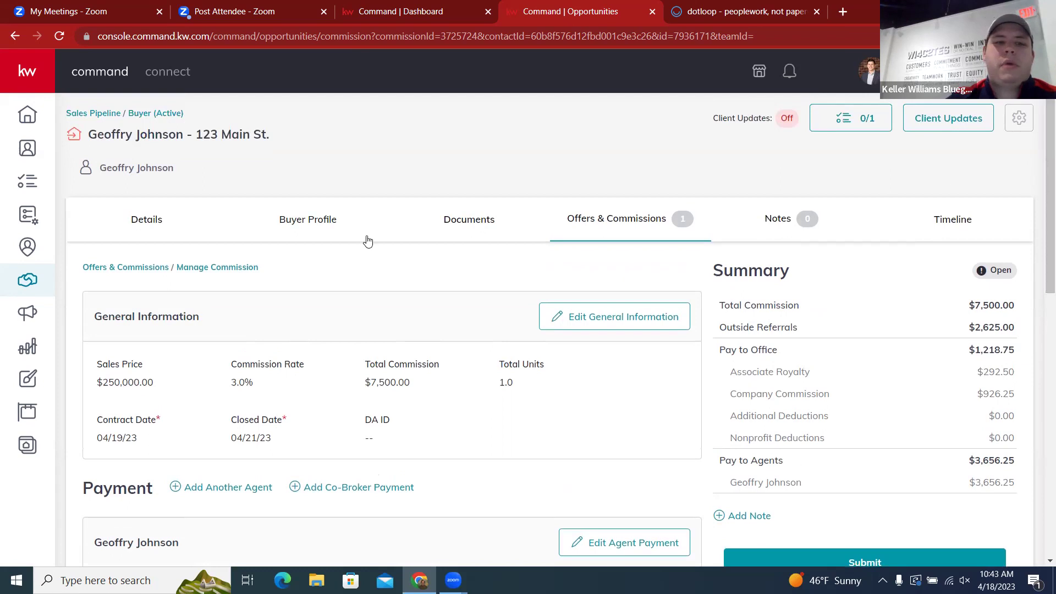
{"action": "left_click", "coordinate": [149, 228]}
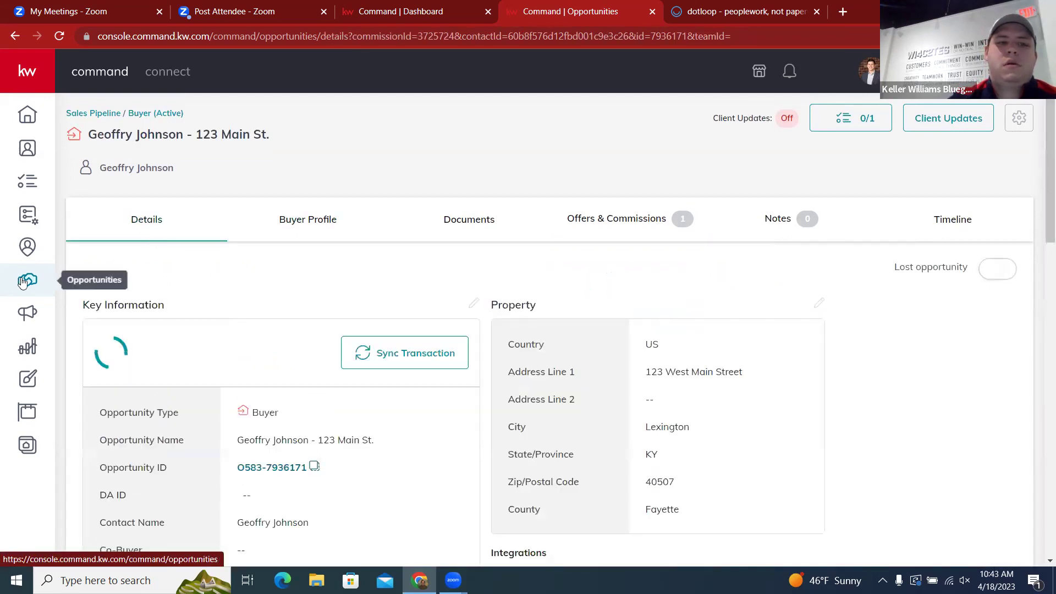
{"action": "left_click", "coordinate": [24, 283]}
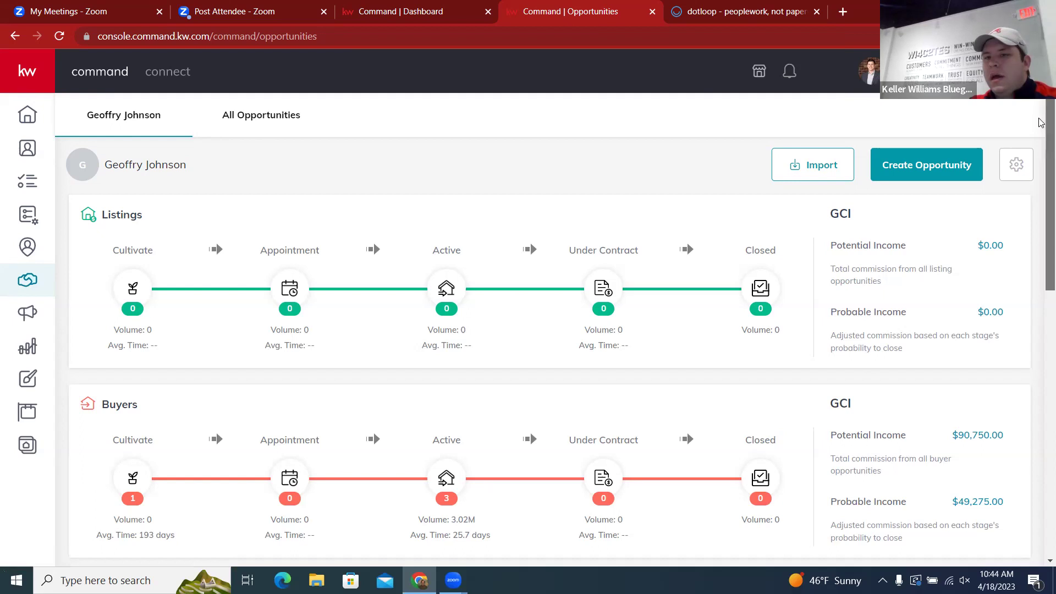
{"action": "scroll", "coordinate": [892, 214], "scroll_direction": "down", "scroll_amount": 3}
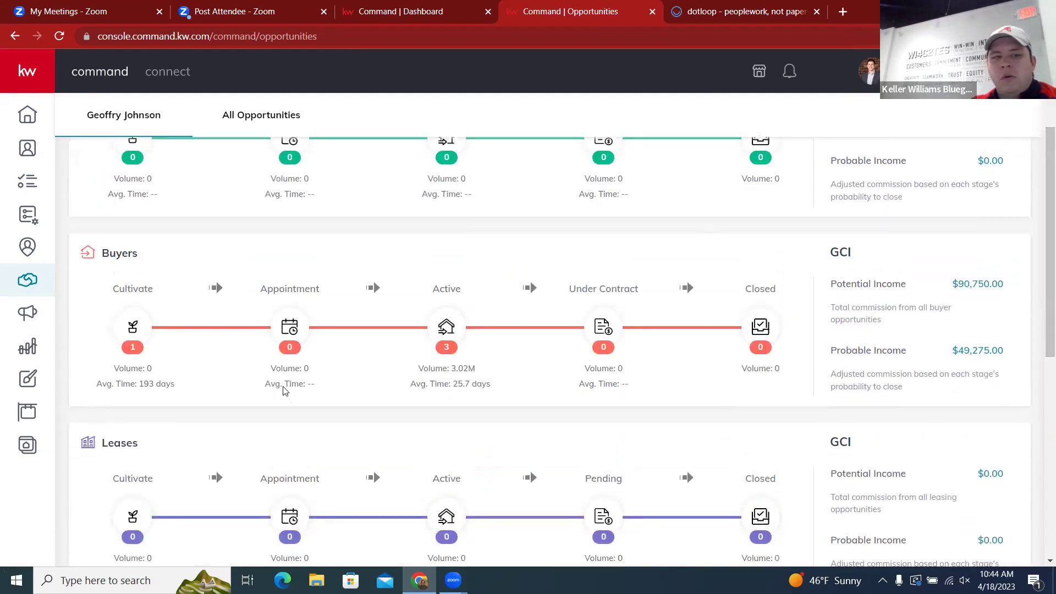
Open the Buyers: Active board and move the 123 Main St. card into Under Contract (Escrow, 90%)
{"action": "left_click", "coordinate": [446, 328]}
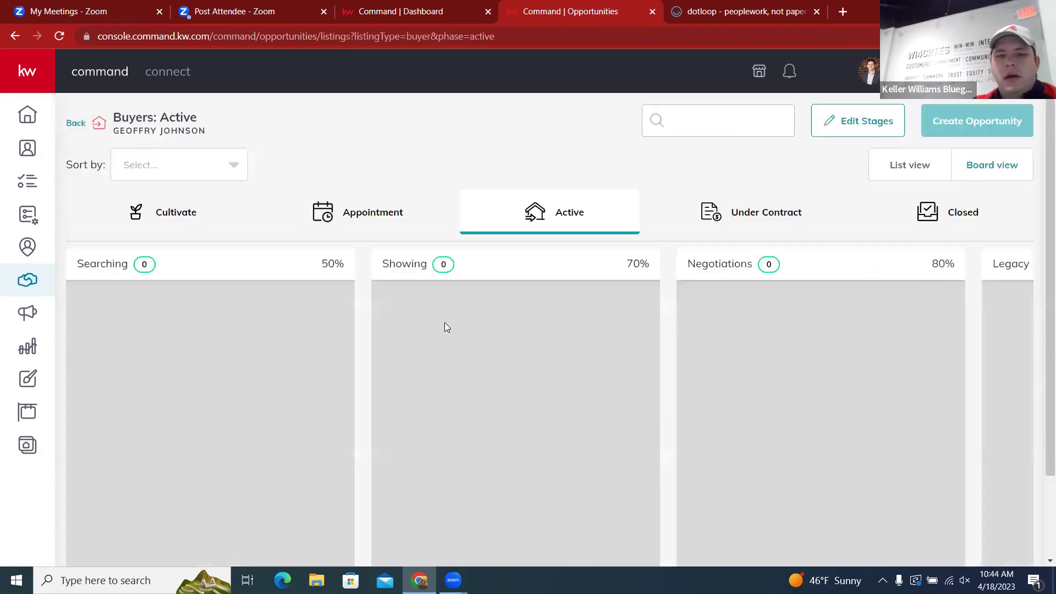
{"action": "scroll", "coordinate": [1017, 223], "scroll_direction": "down", "scroll_amount": 1}
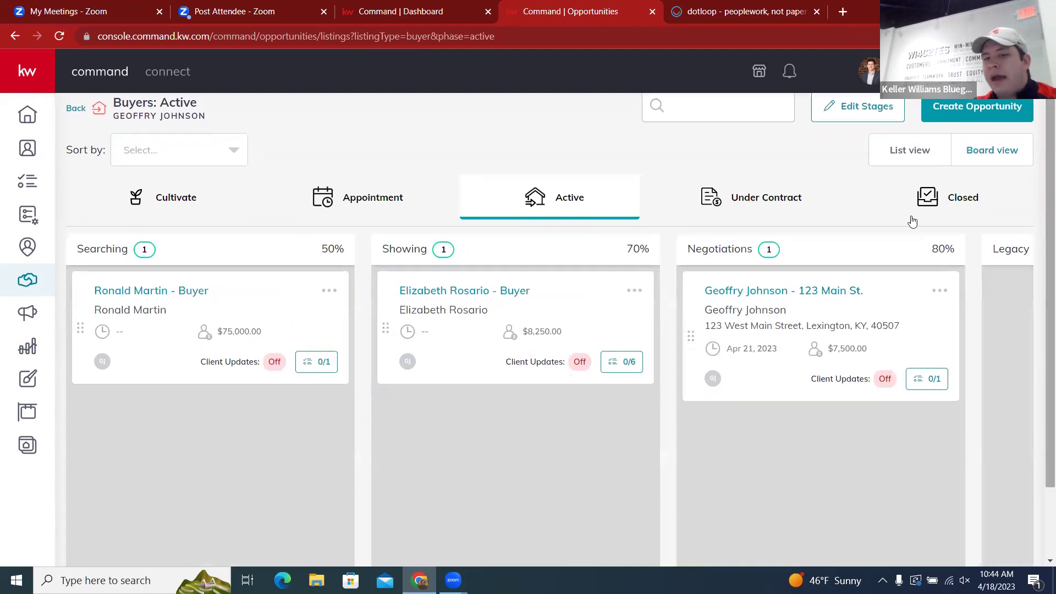
{"action": "left_click_drag", "start_coordinate": [689, 333], "coordinate": [697, 204]}
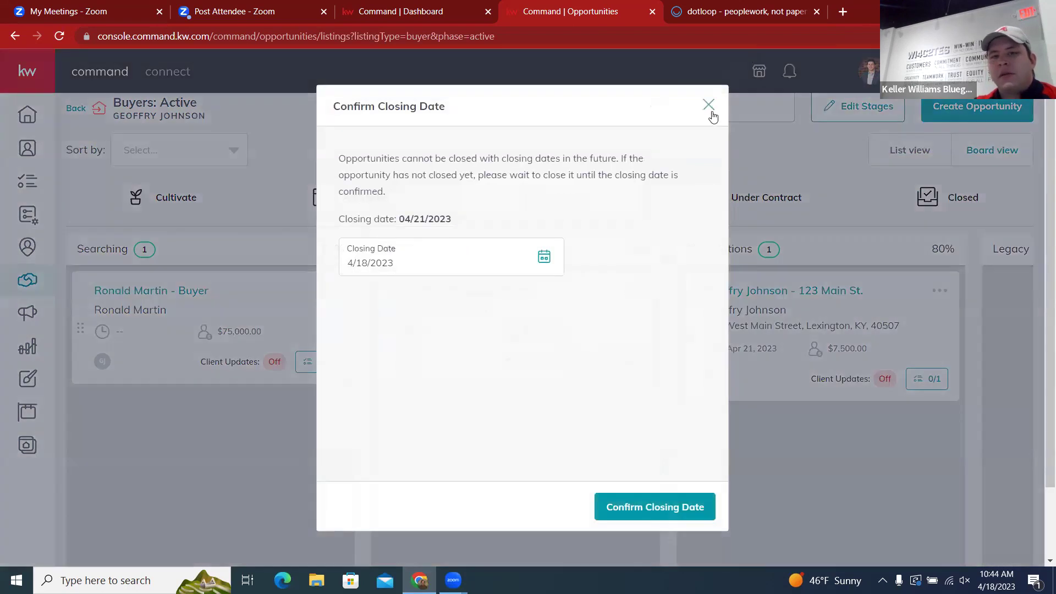
{"action": "left_click", "coordinate": [709, 108]}
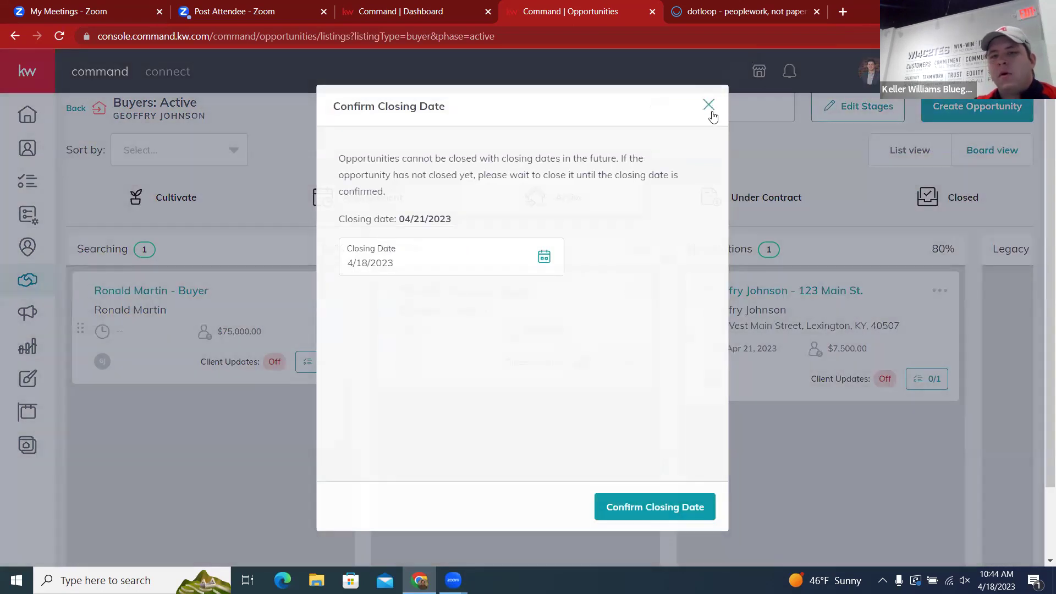
{"action": "left_click_drag", "start_coordinate": [690, 294], "coordinate": [667, 211]}
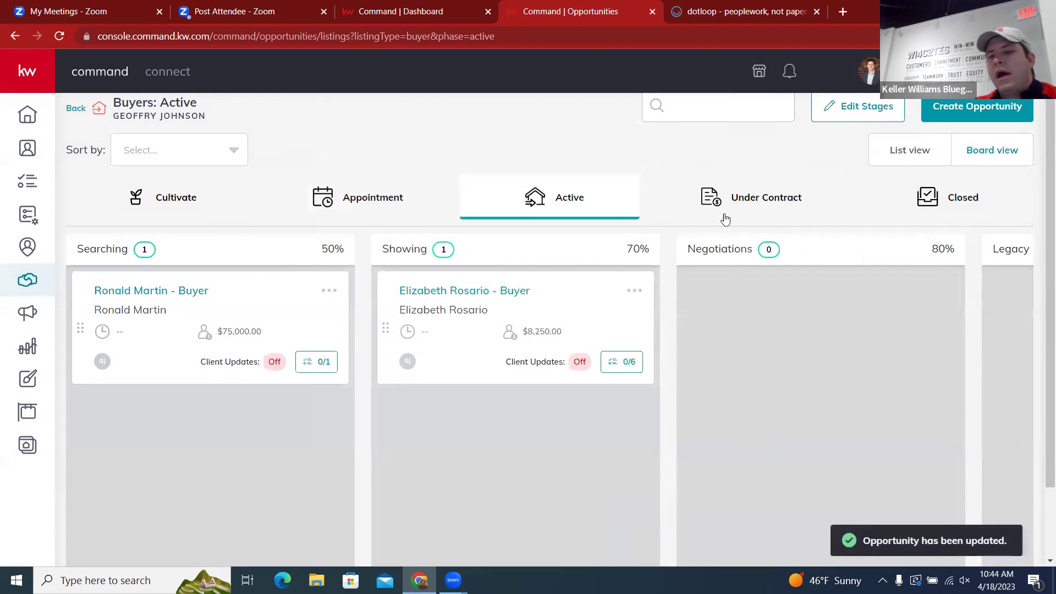
{"action": "left_click", "coordinate": [738, 207]}
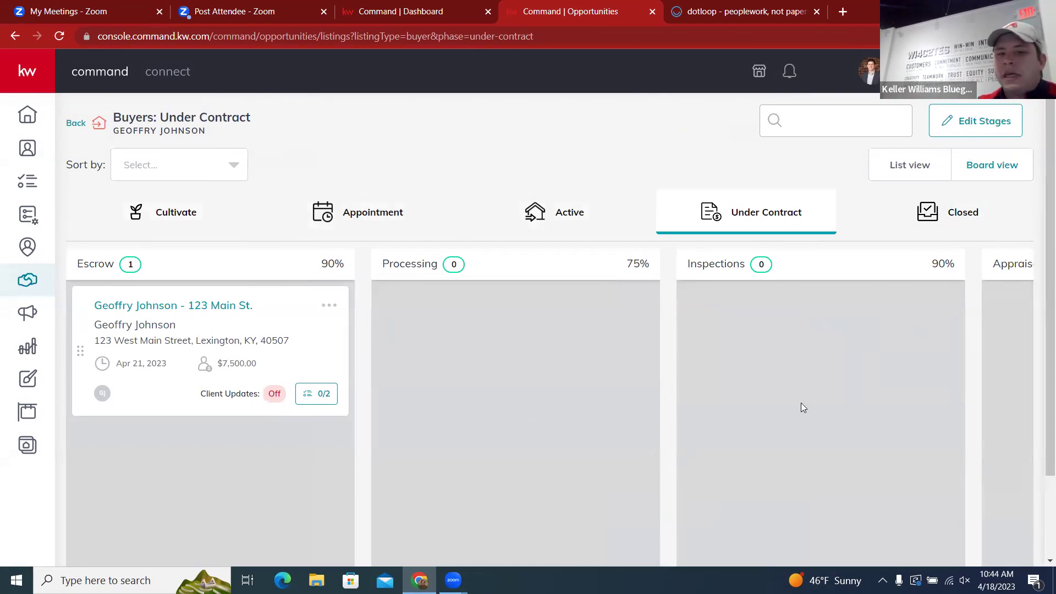
{"action": "scroll", "coordinate": [799, 408], "scroll_direction": "down", "scroll_amount": 2}
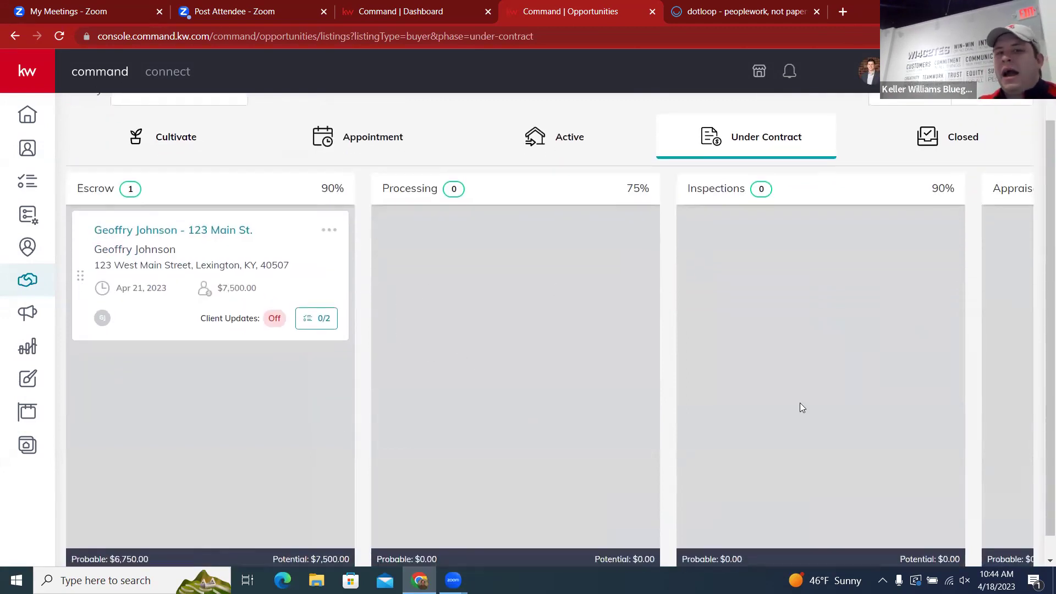
Add the item 'Share EMD deposit slip with Listing Agent' to the 123 Main St. Escrow checklist
{"action": "left_click", "coordinate": [319, 316]}
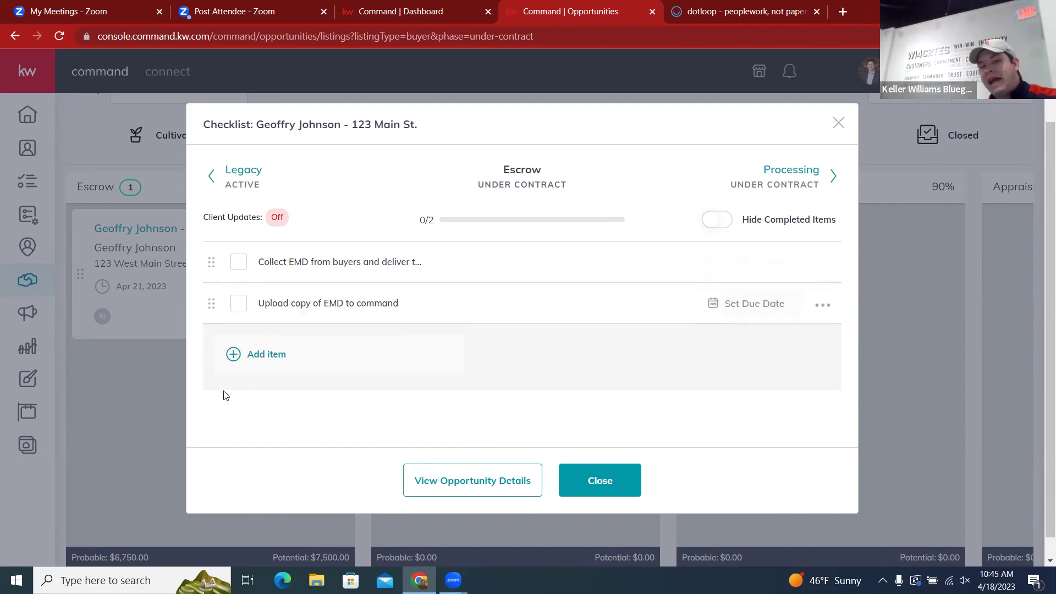
{"action": "left_click", "coordinate": [233, 353]}
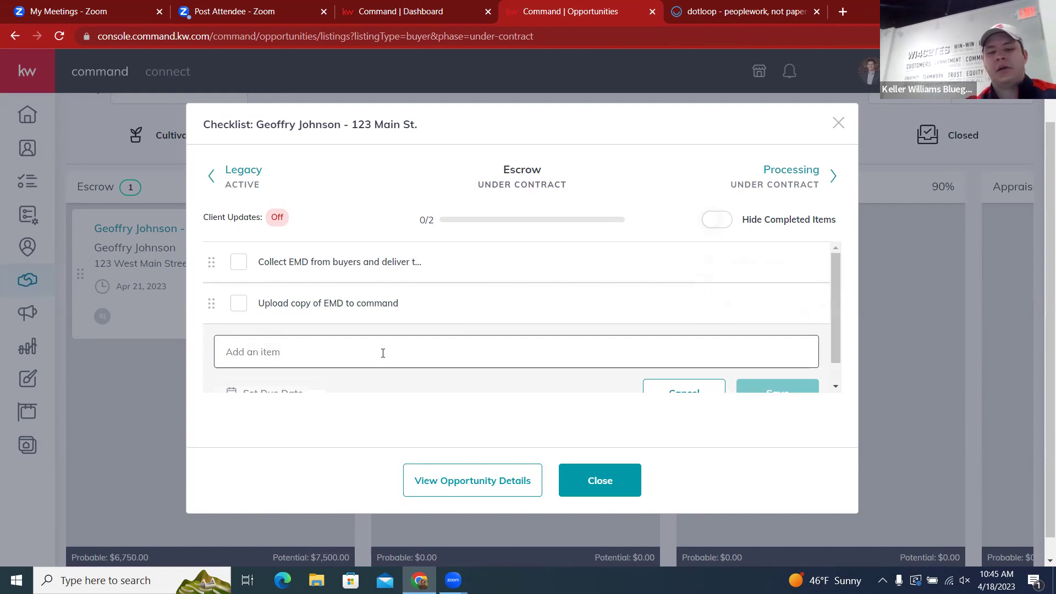
{"action": "type", "text": "Share EMd"}
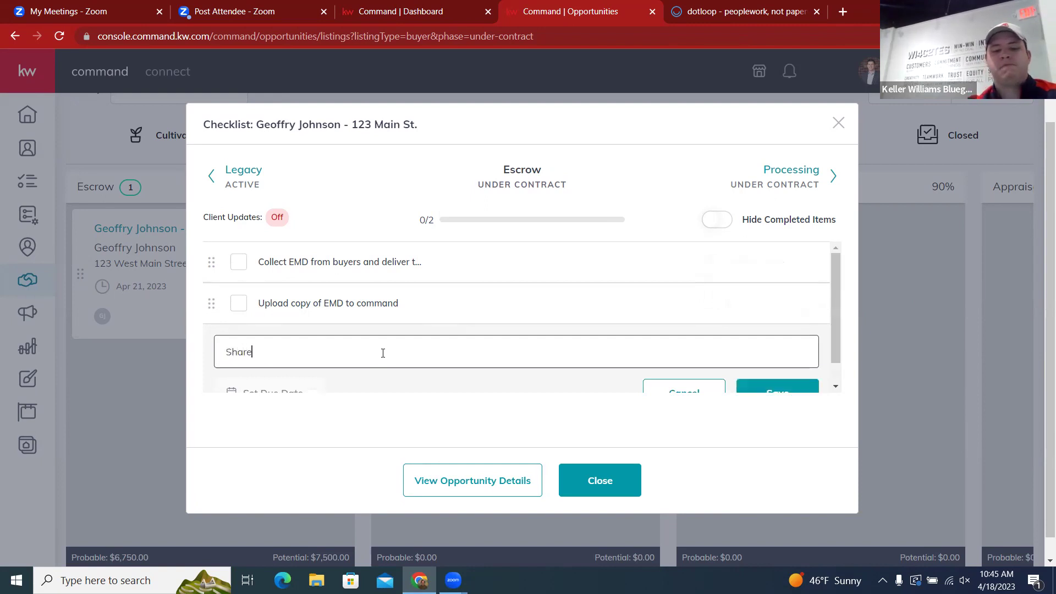
{"action": "key", "text": "BackSpace"}
{"action": "key", "text": "BackSpace"}
{"action": "type", "text": "D deposit slip wih"}
{"action": "key", "text": "BackSpace"}
{"action": "type", "text": "th Listing A"}
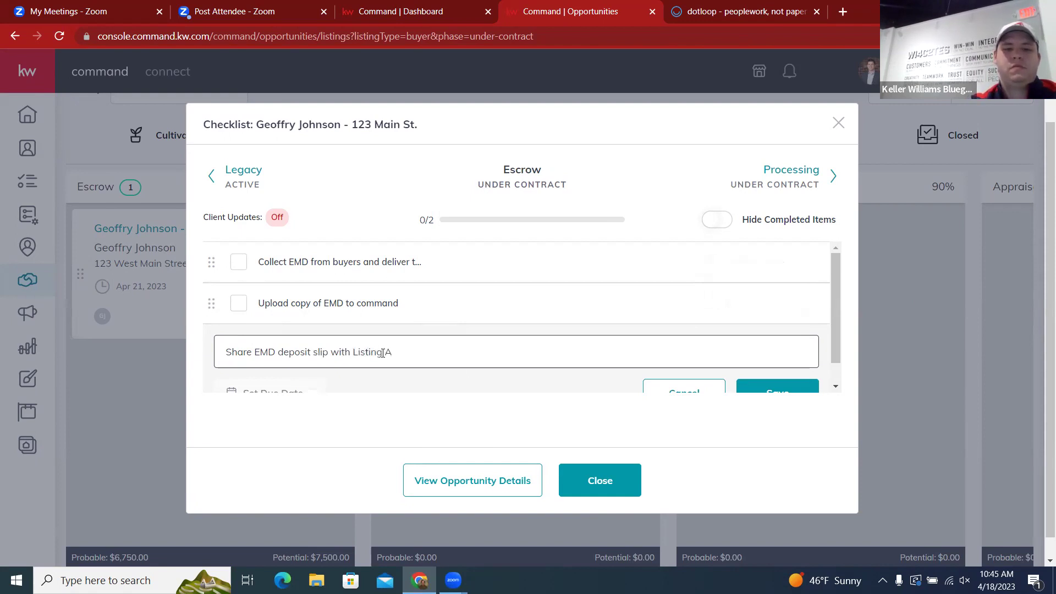
{"action": "type", "text": "gent"}
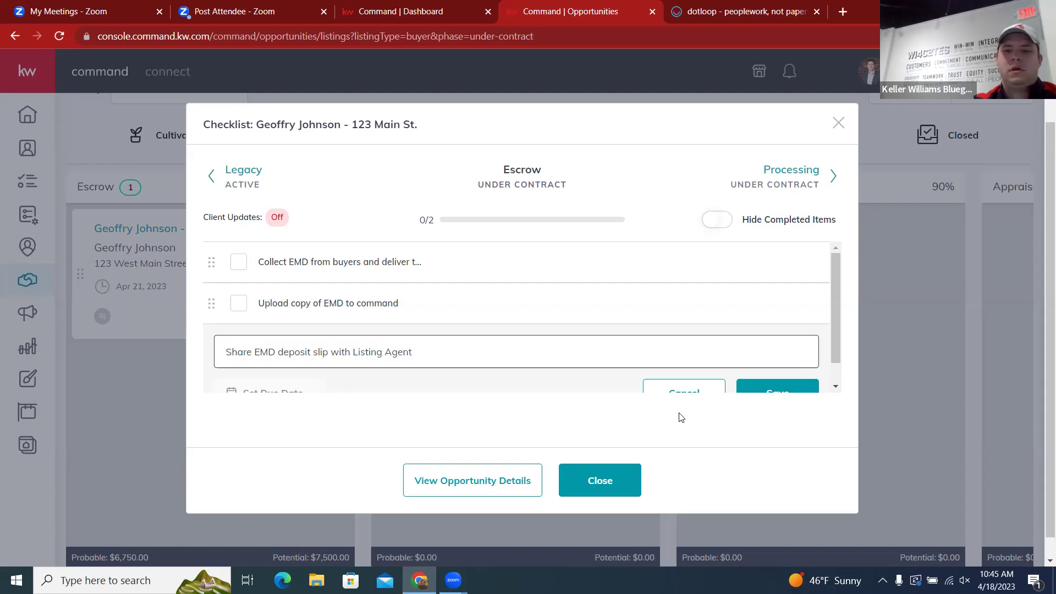
{"action": "left_click", "coordinate": [791, 388]}
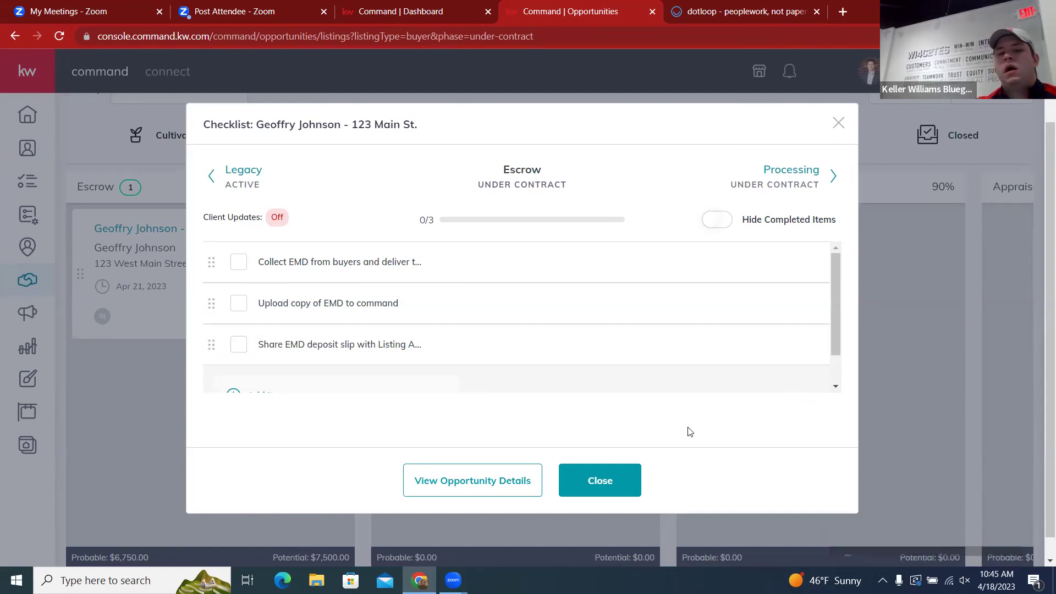
{"action": "left_click", "coordinate": [613, 491]}
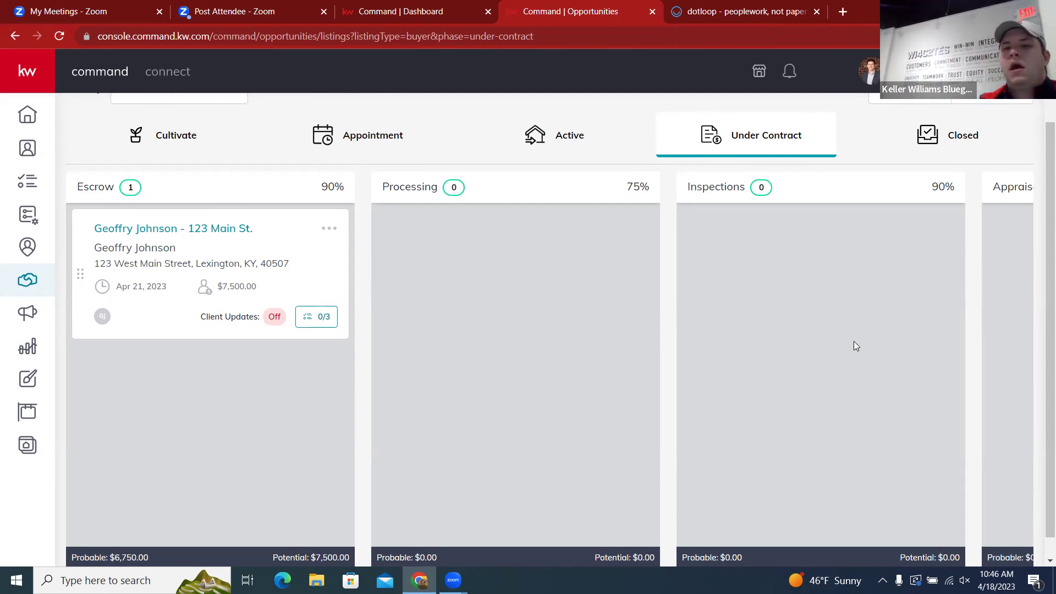
{"action": "scroll", "coordinate": [850, 345], "scroll_direction": "right", "scroll_amount": 1}
{"action": "scroll", "coordinate": [177, 297], "scroll_direction": "left", "scroll_amount": 1}
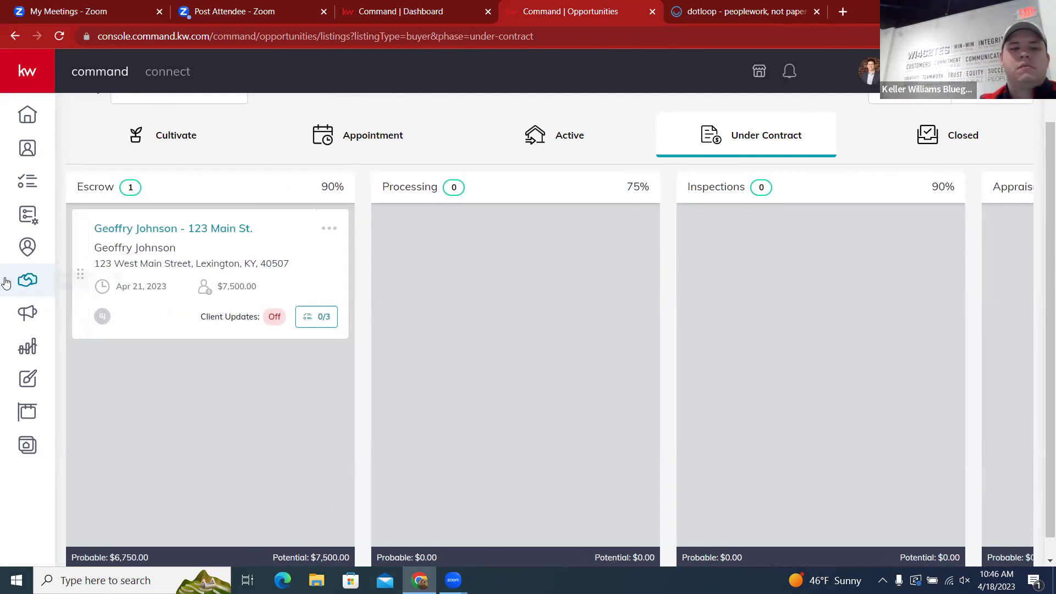
Move the 123 Main St. card into Inspections and review its inspection checklist
{"action": "left_click_drag", "start_coordinate": [81, 274], "coordinate": [704, 288]}
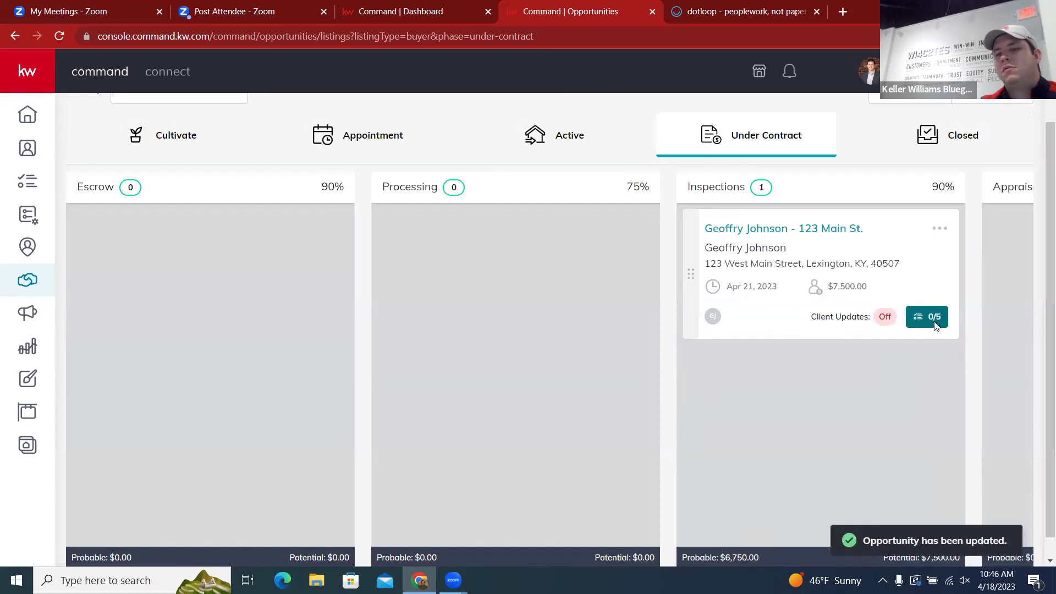
{"action": "left_click", "coordinate": [934, 321]}
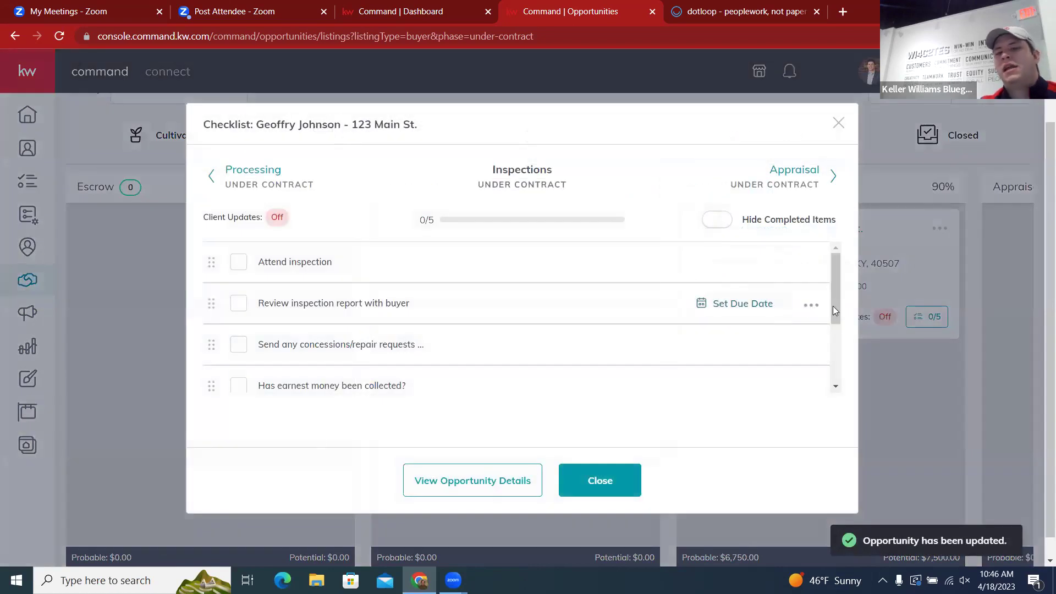
{"action": "left_click_drag", "start_coordinate": [836, 313], "coordinate": [835, 328]}
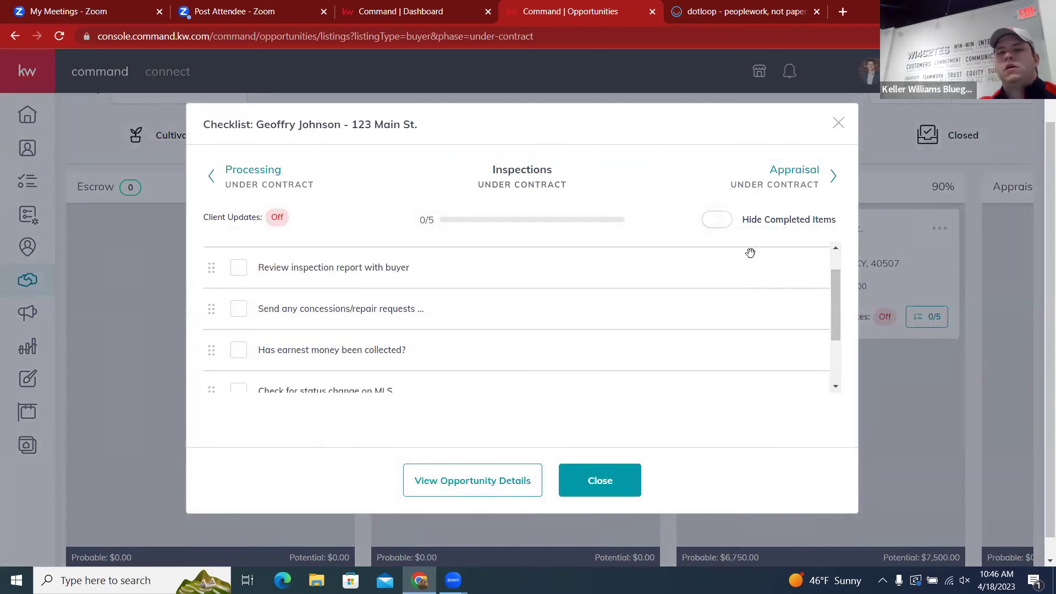
{"action": "key", "text": "Escape"}
Advance the card through Appraisal to Closed, confirming the 4/18/2023 closing date
{"action": "left_click_drag", "start_coordinate": [687, 279], "coordinate": [891, 189]}
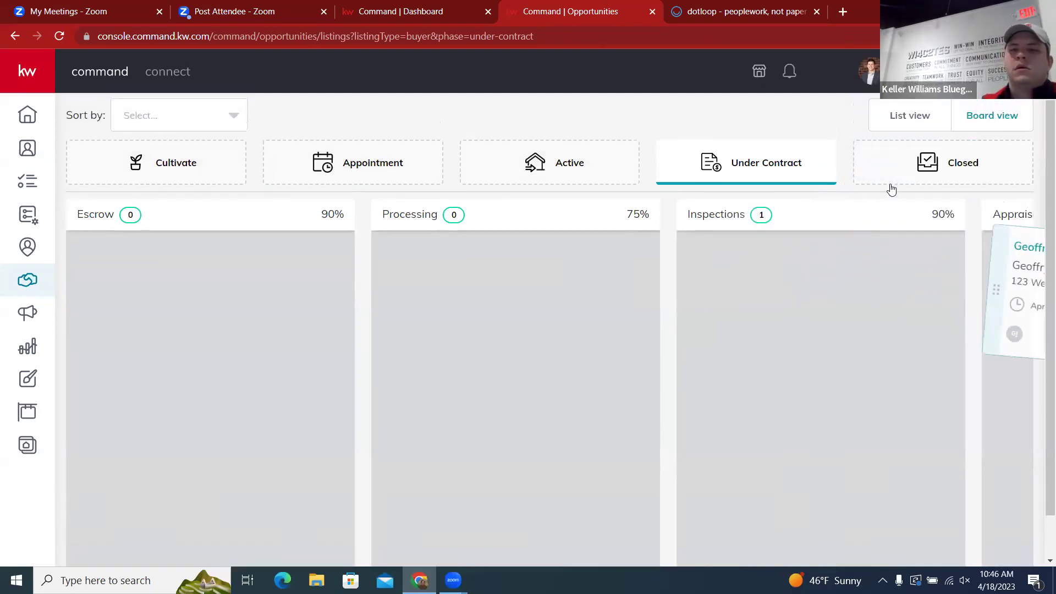
{"action": "left_click_drag", "start_coordinate": [997, 292], "coordinate": [932, 176]}
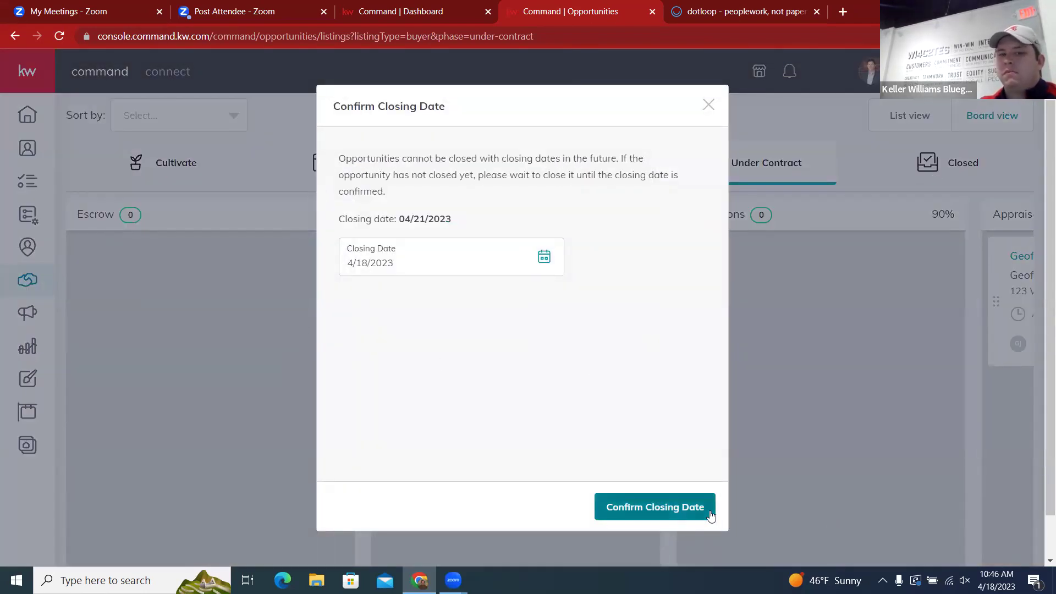
{"action": "left_click", "coordinate": [662, 514]}
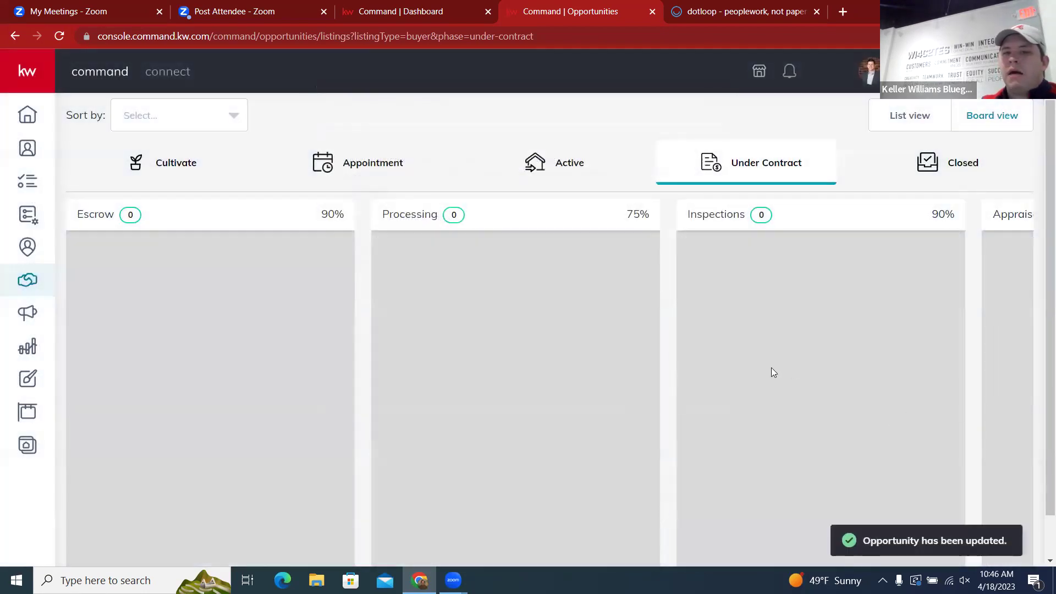
{"action": "left_click", "coordinate": [898, 171]}
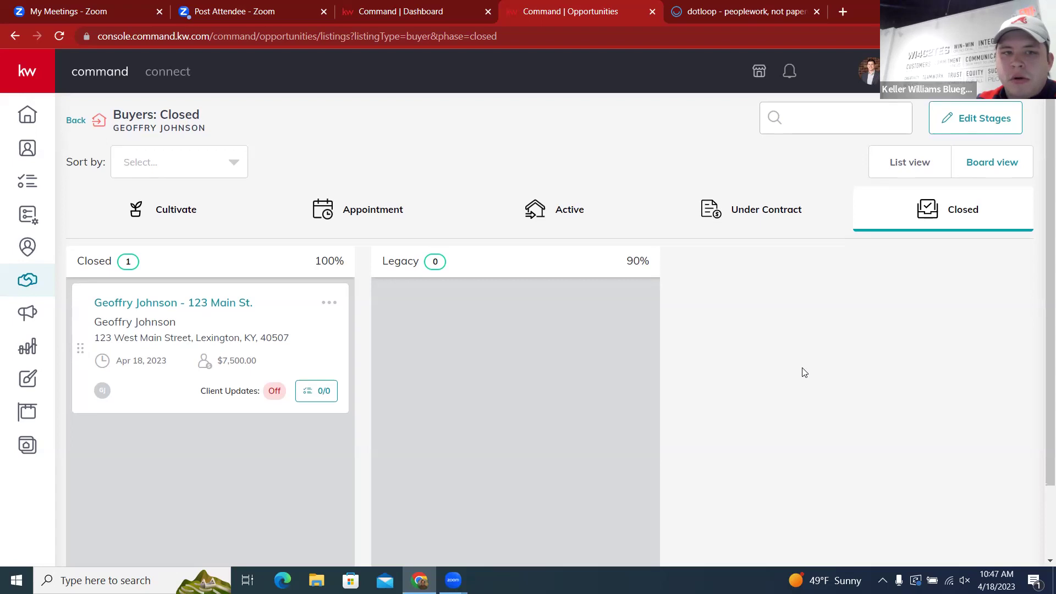
Show All Opportunities with the closed 123 West Main deal ($250,000.00, $7,500.00 commission) first
{"action": "left_click", "coordinate": [26, 284]}
{"action": "left_click", "coordinate": [266, 120]}
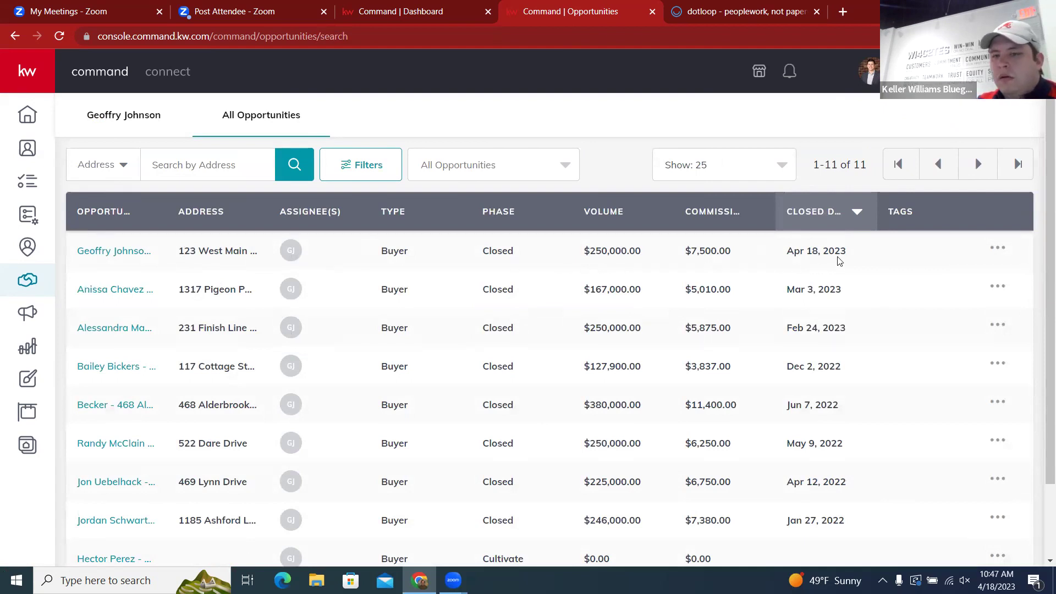
{"action": "left_click", "coordinate": [1002, 253]}
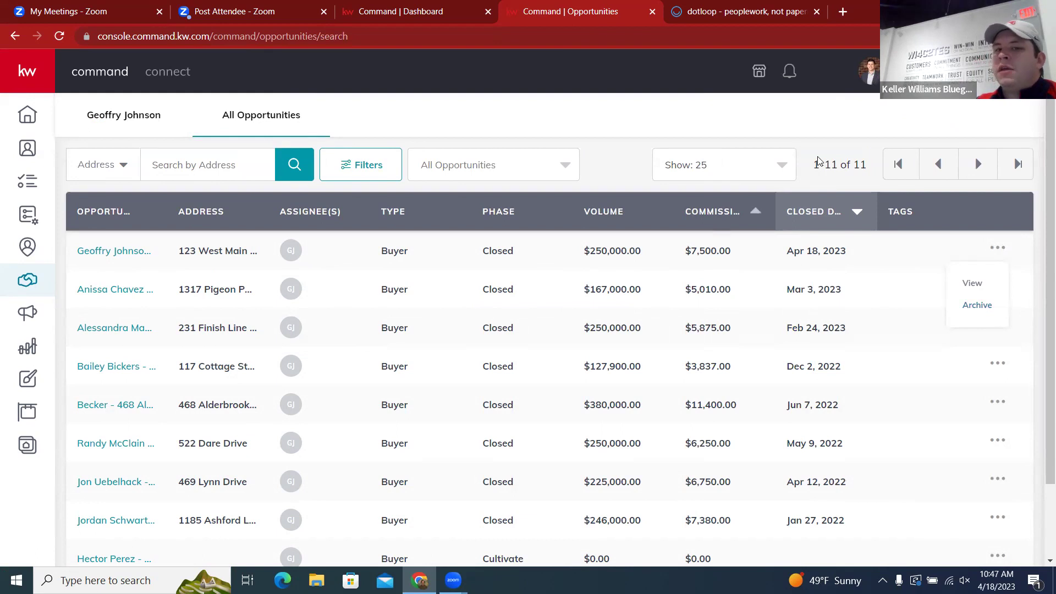
{"action": "left_click", "coordinate": [627, 167]}
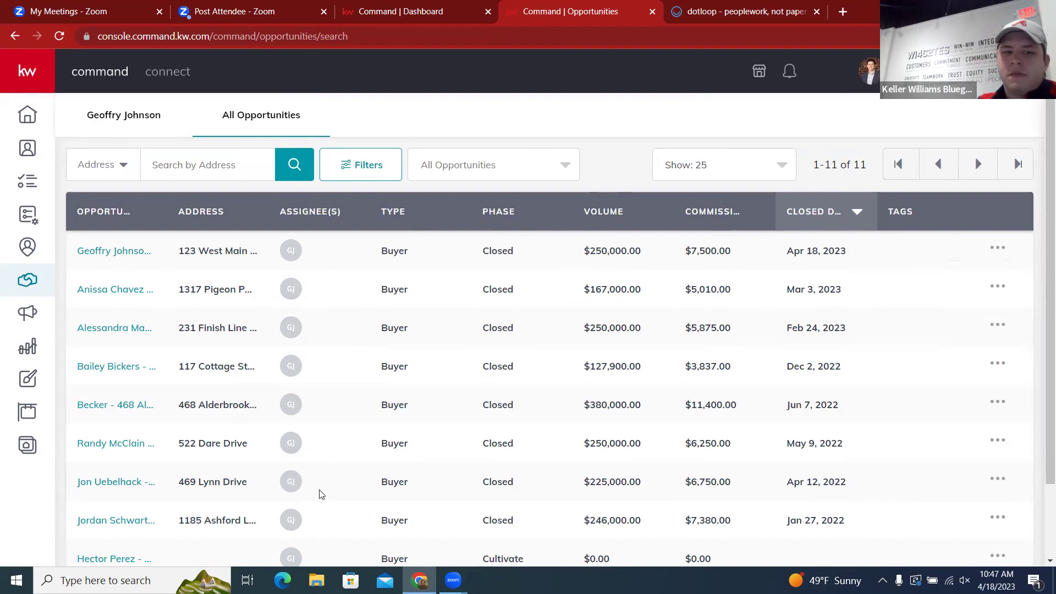
{"action": "scroll", "coordinate": [321, 494], "scroll_direction": "down", "scroll_amount": 1}
{"action": "scroll", "coordinate": [321, 494], "scroll_direction": "up", "scroll_amount": 1}
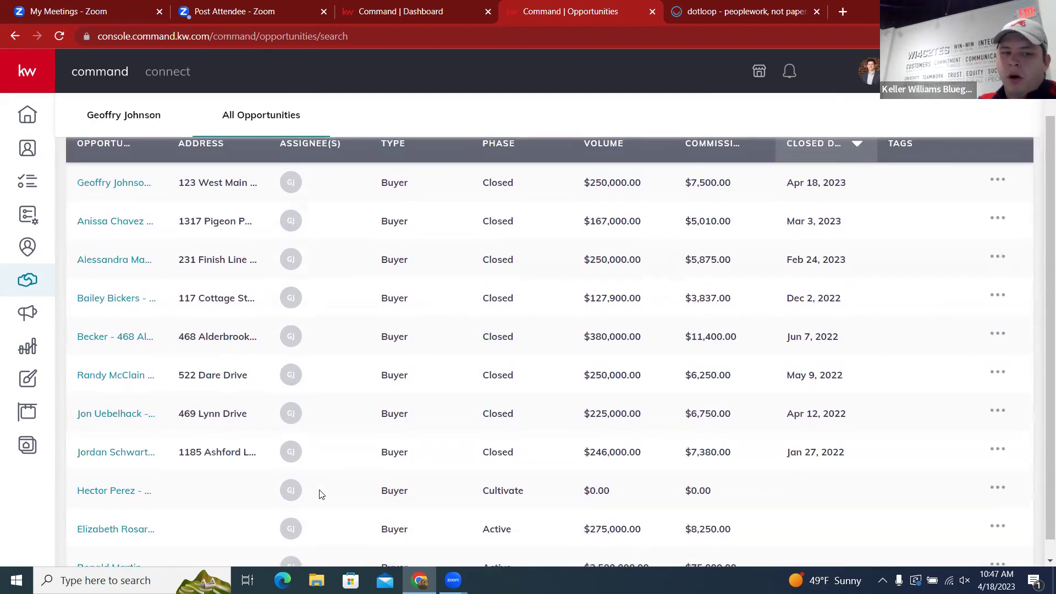
{"action": "scroll", "coordinate": [321, 494], "scroll_direction": "down", "scroll_amount": 1}
{"action": "scroll", "coordinate": [321, 495], "scroll_direction": "up", "scroll_amount": 1}
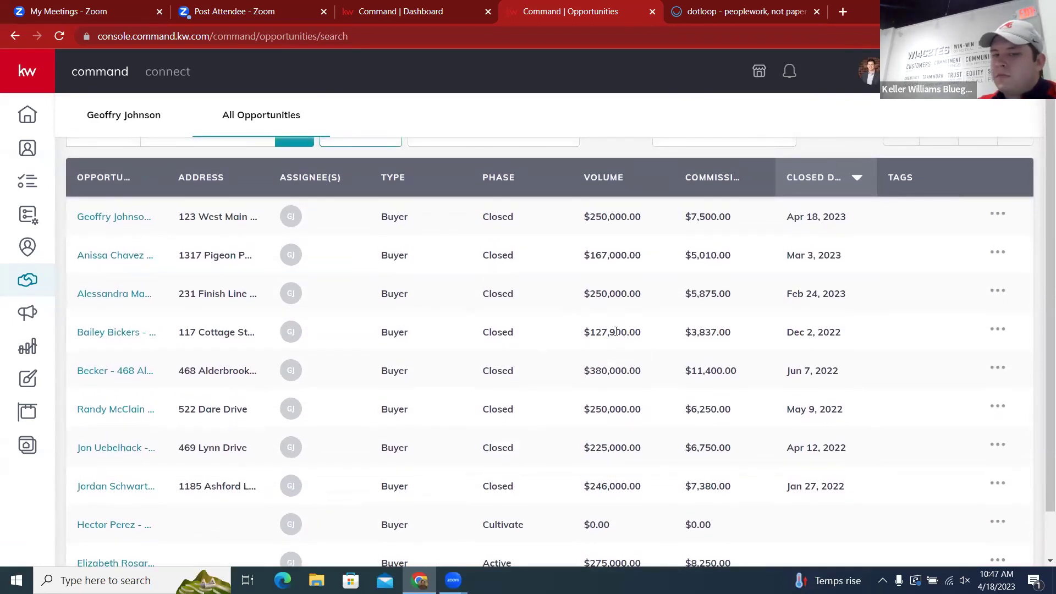
{"action": "scroll", "coordinate": [616, 331], "scroll_direction": "up", "scroll_amount": 1}
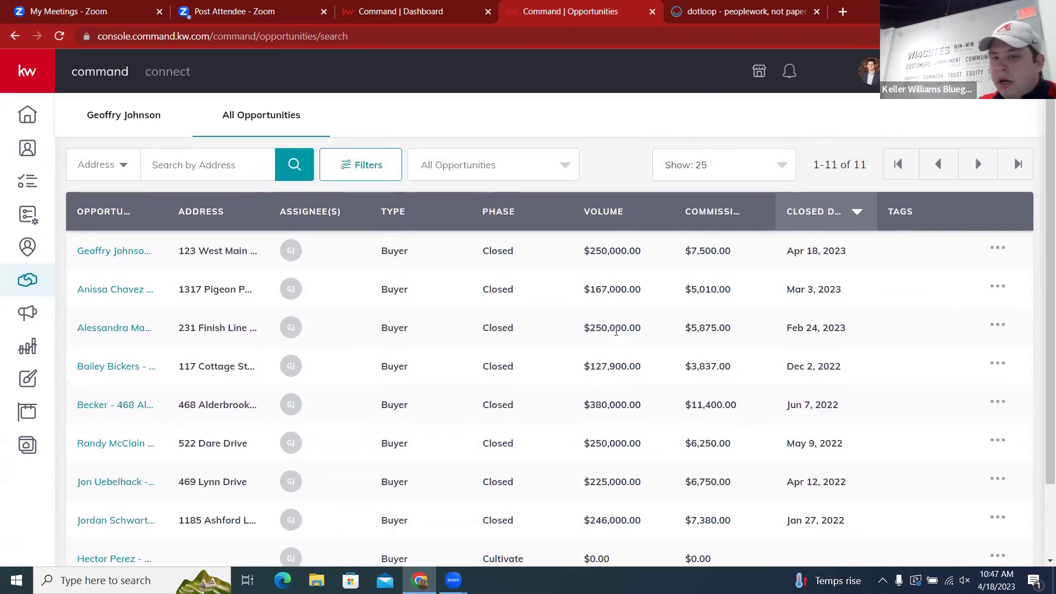
{"action": "scroll", "coordinate": [616, 330], "scroll_direction": "down", "scroll_amount": 1}
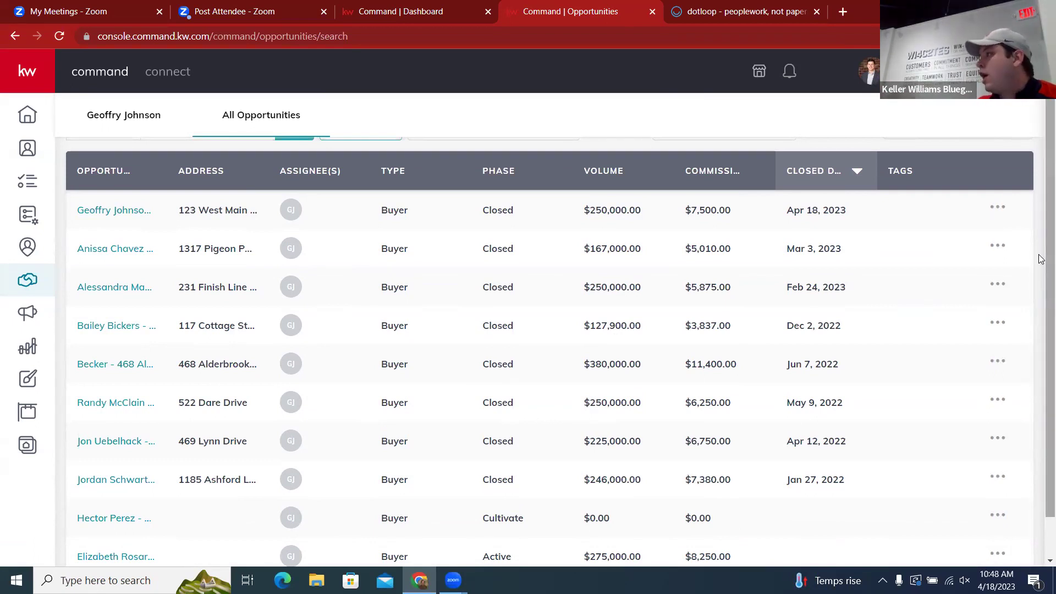
{"action": "left_click", "coordinate": [997, 208]}
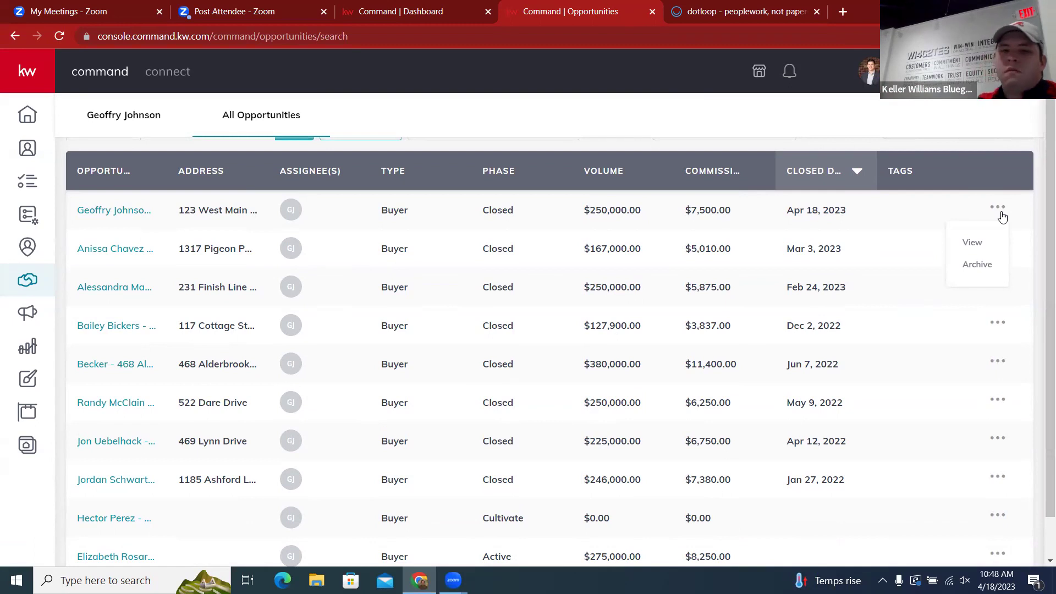
{"action": "left_click", "coordinate": [1041, 154]}
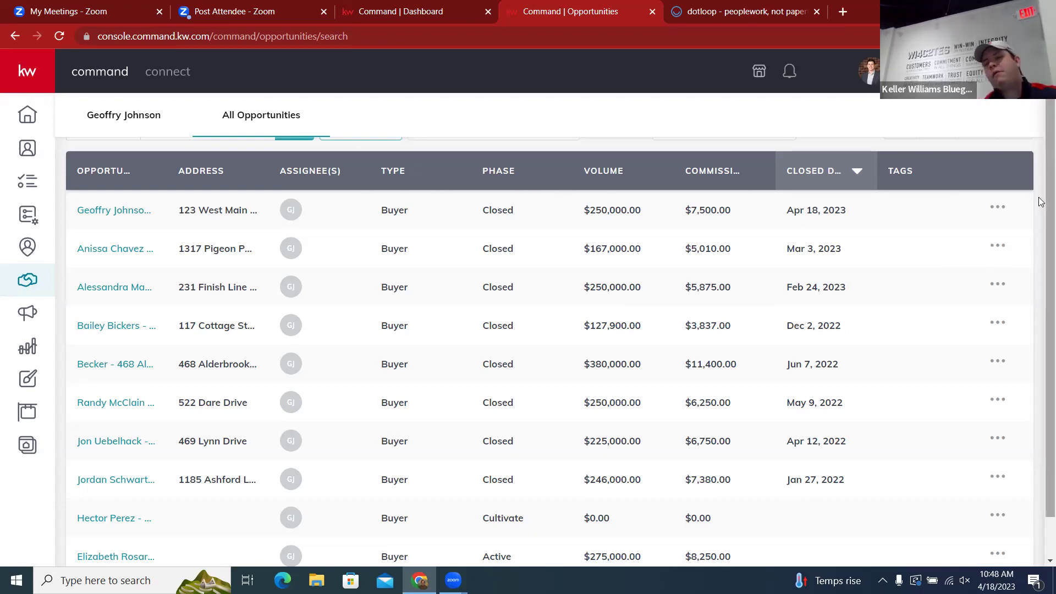
{"action": "scroll", "coordinate": [886, 134], "scroll_direction": "up", "scroll_amount": 1}
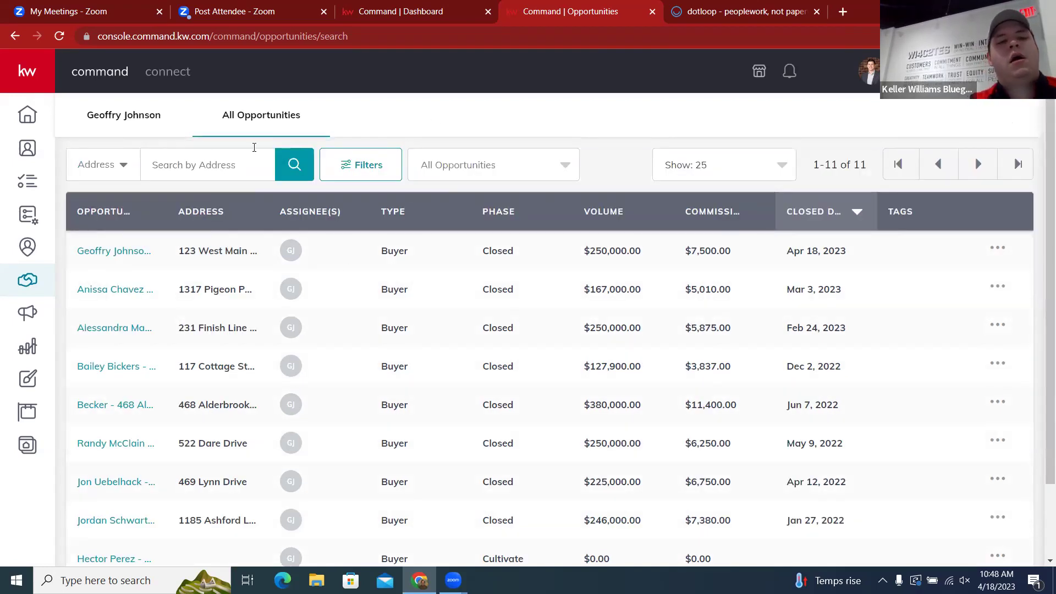
Open the top closed opportunity and check its Client Updates settings, leaving daily emails off
{"action": "left_click", "coordinate": [88, 252]}
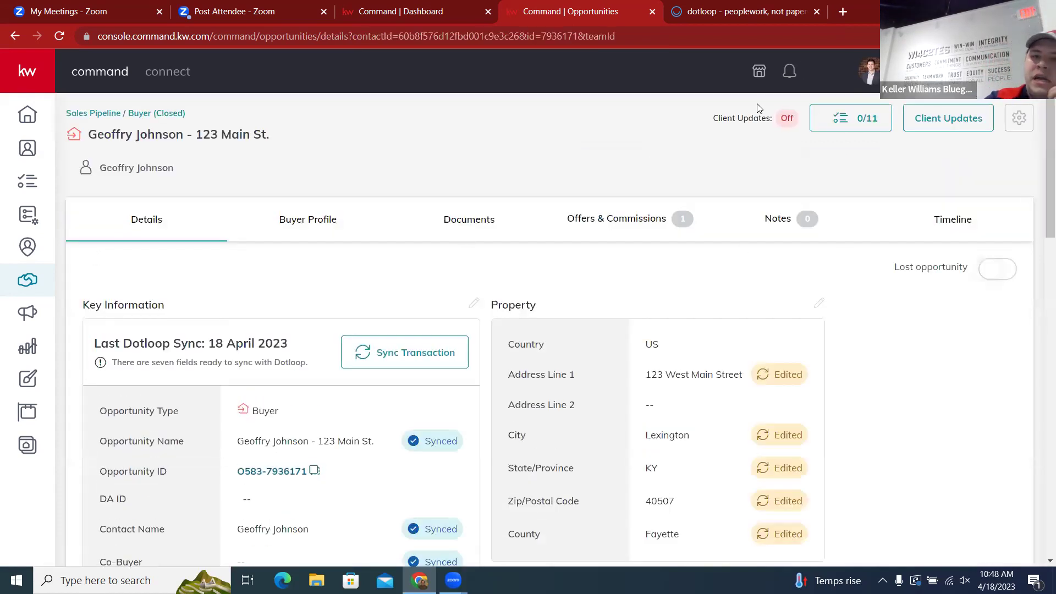
{"action": "left_click", "coordinate": [952, 132]}
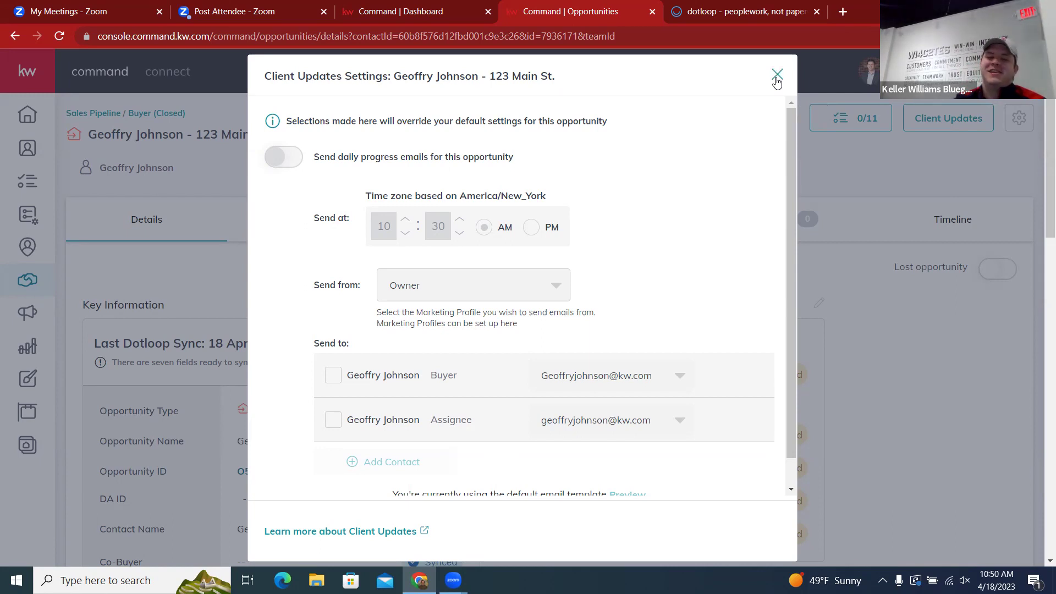
{"action": "left_click", "coordinate": [776, 75]}
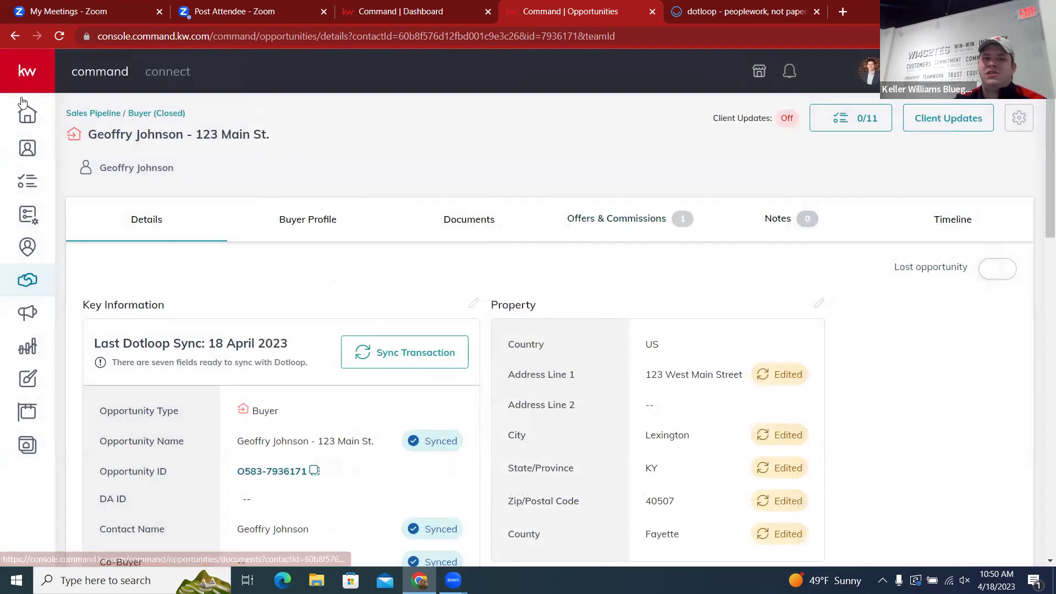
Search Contacts for the buyer by name and show their one active SmartPlan
{"action": "left_click", "coordinate": [32, 77]}
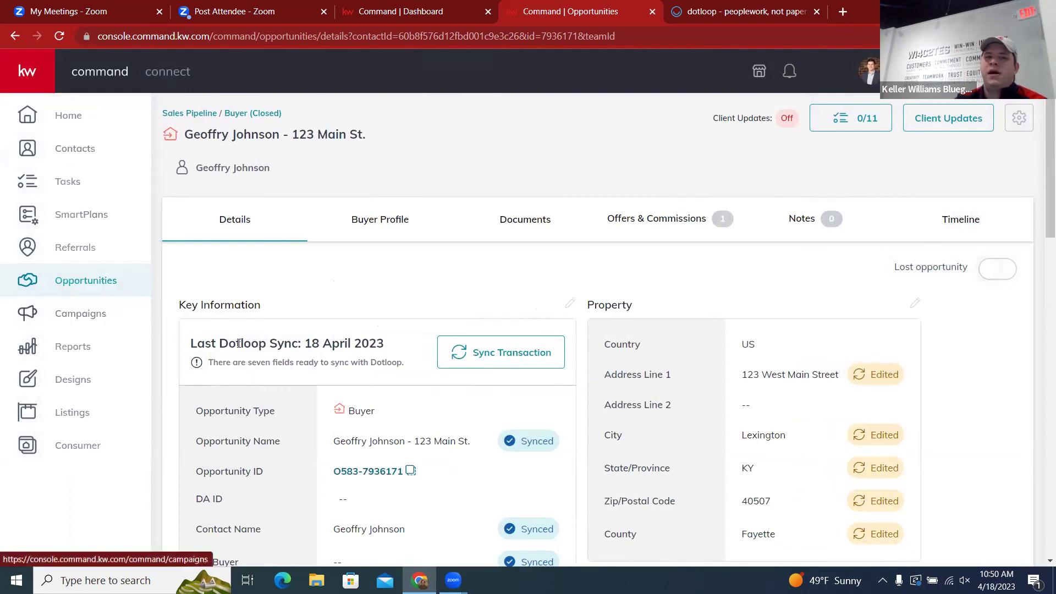
{"action": "left_click", "coordinate": [84, 152]}
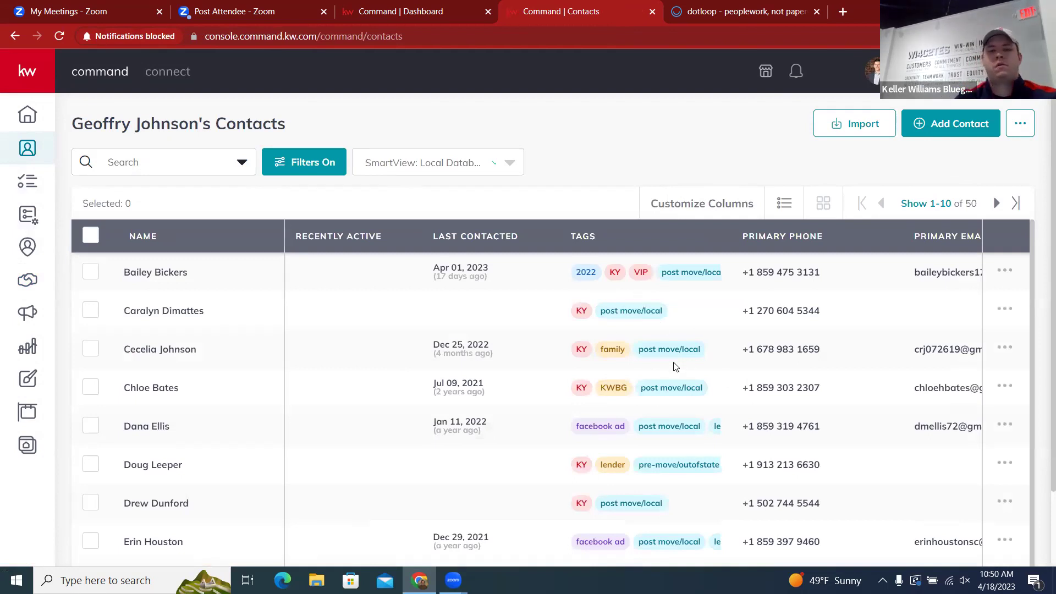
{"action": "left_click", "coordinate": [117, 168]}
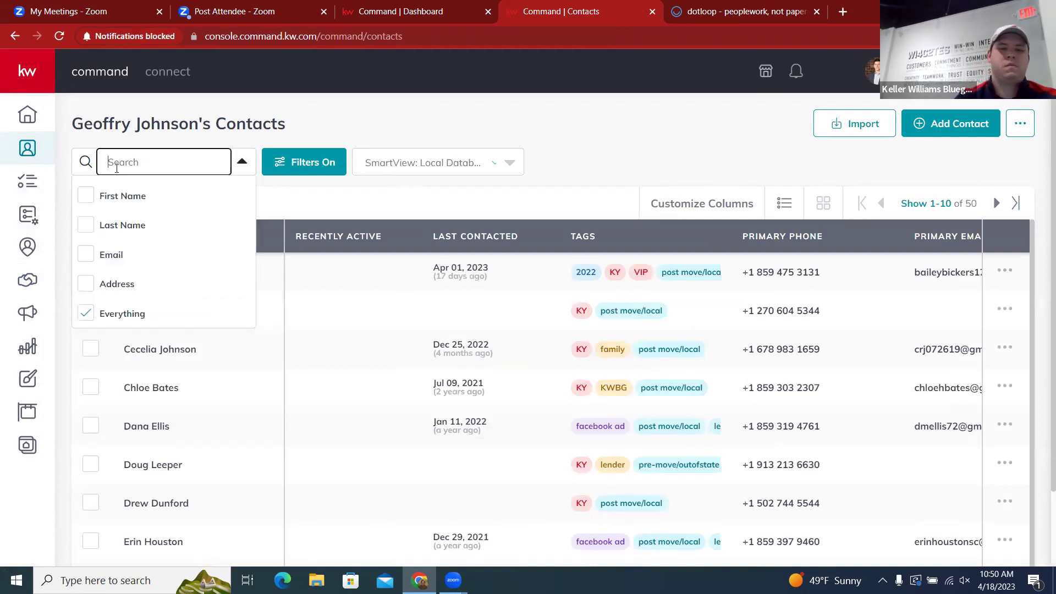
{"action": "type", "text": "geoffr"}
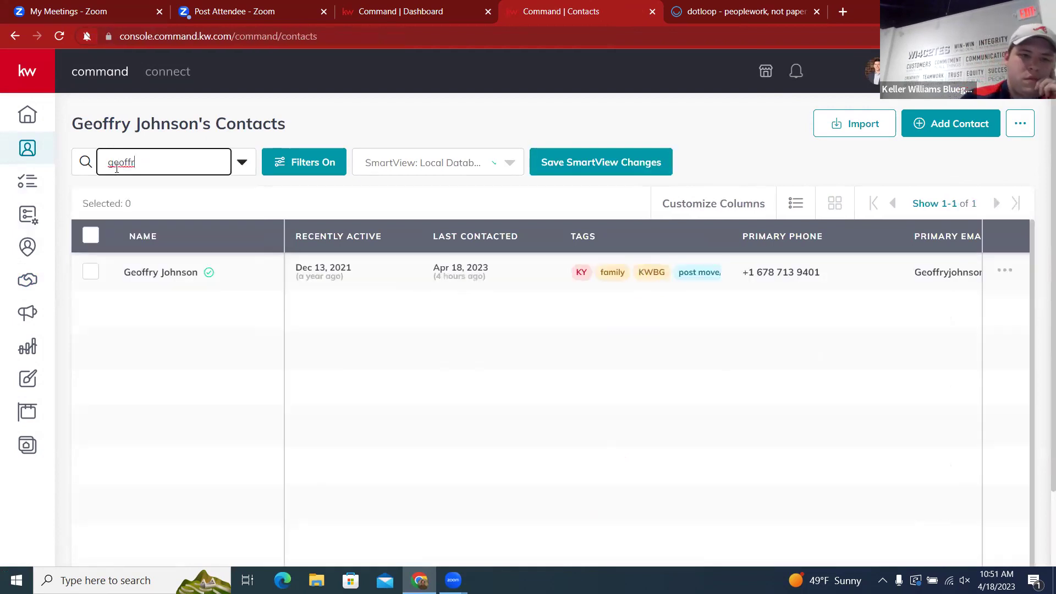
{"action": "left_click", "coordinate": [180, 276]}
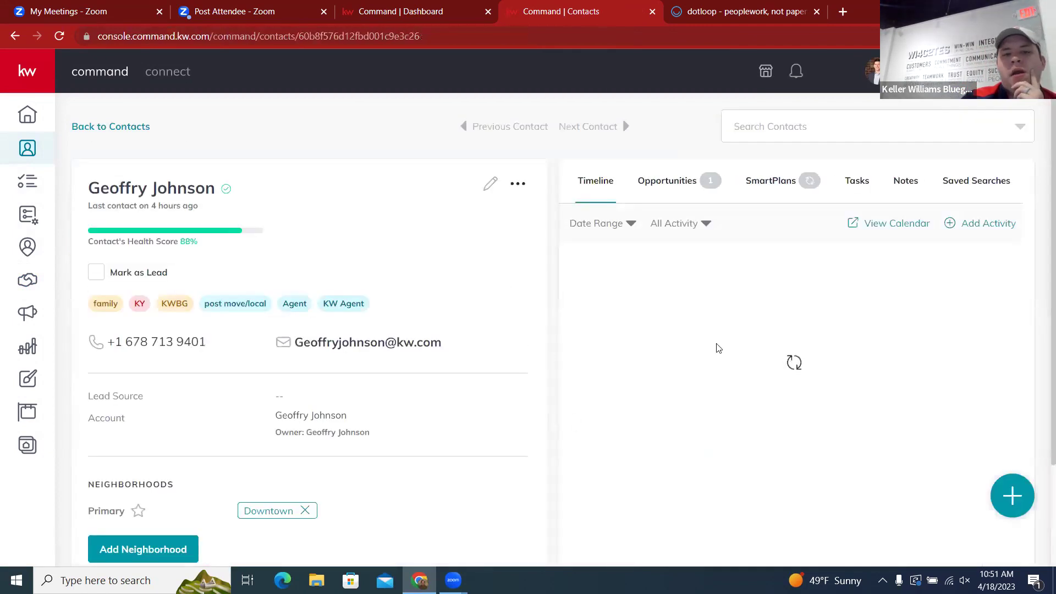
{"action": "left_click", "coordinate": [768, 183]}
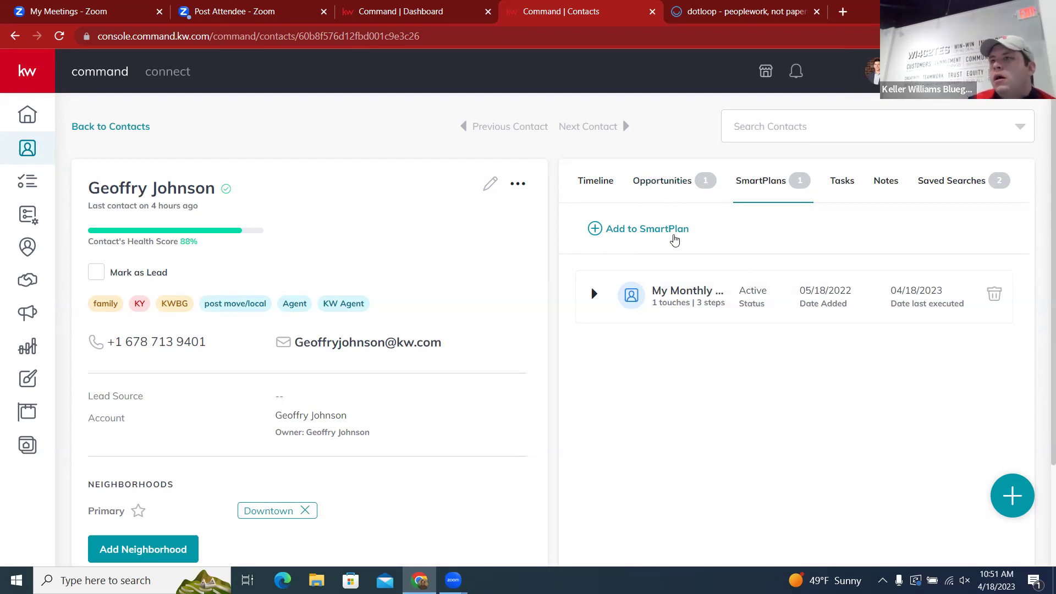
{"action": "left_click", "coordinate": [674, 235]}
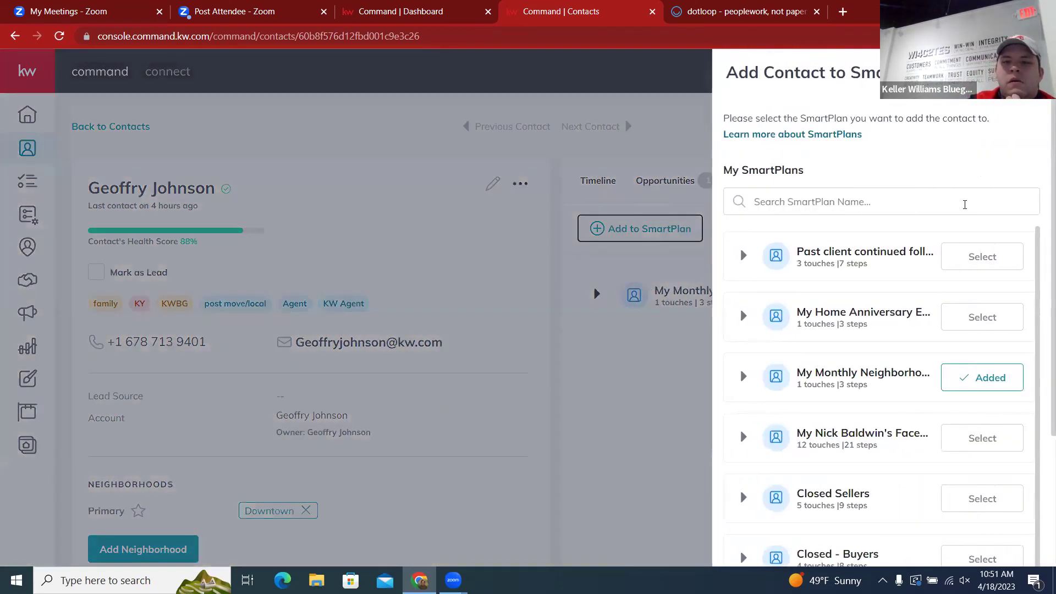
{"action": "scroll", "coordinate": [1014, 158], "scroll_direction": "down", "scroll_amount": 1}
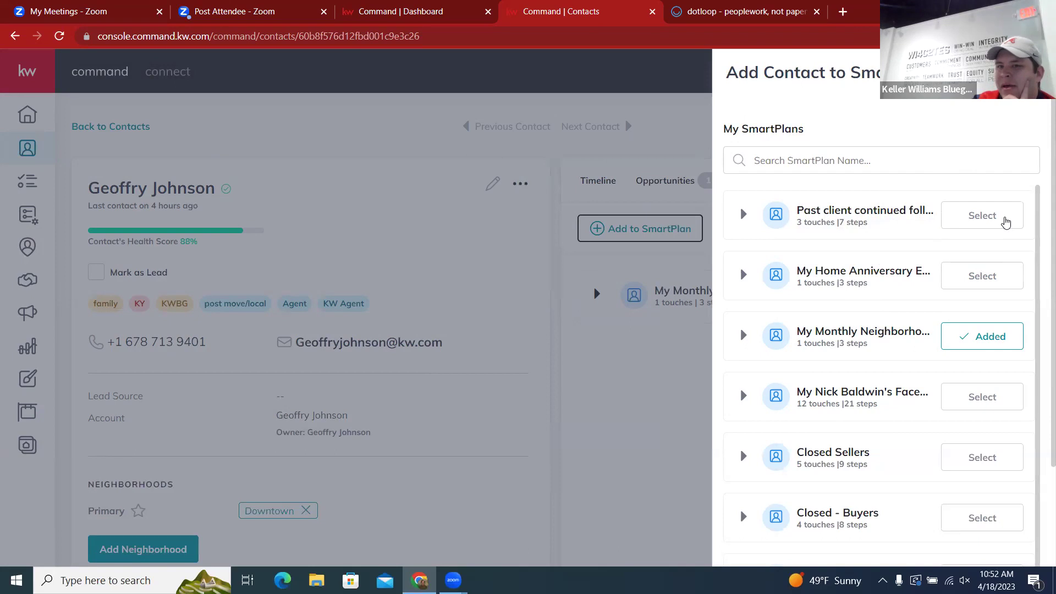
{"action": "left_click", "coordinate": [1005, 222]}
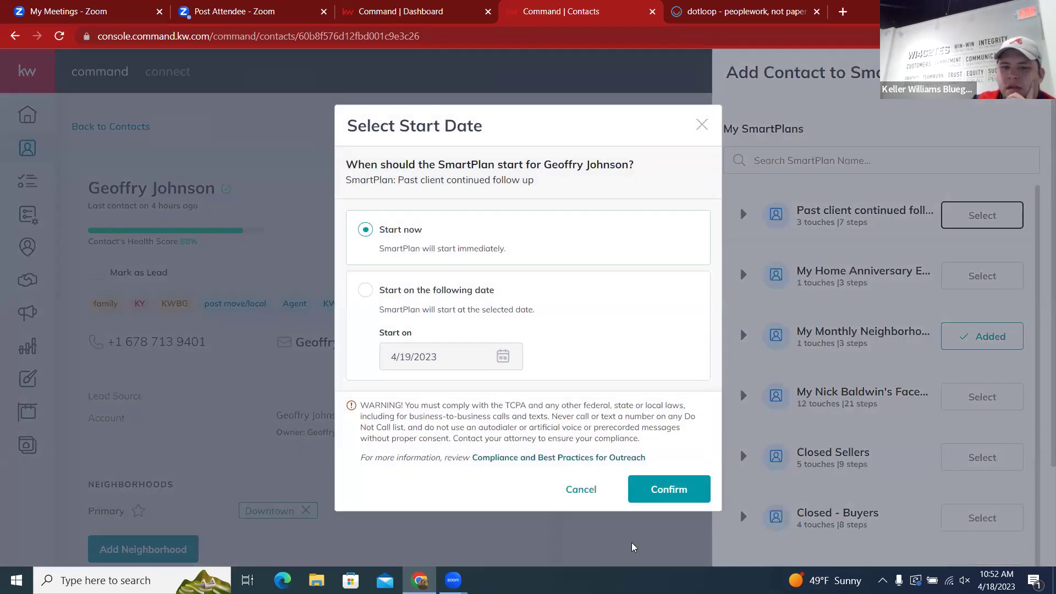
{"action": "left_click", "coordinate": [588, 491]}
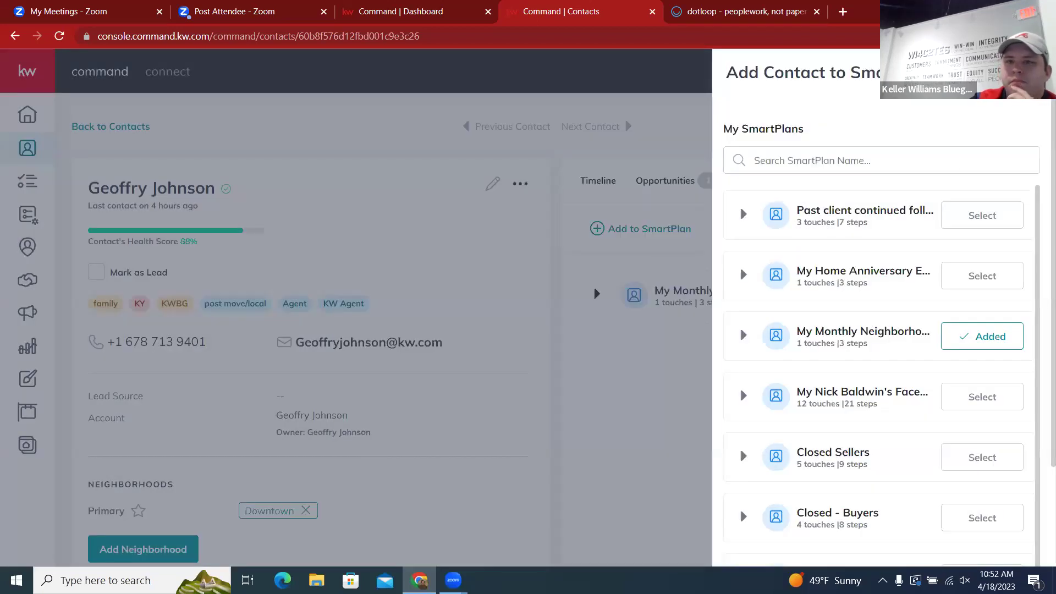
{"action": "left_click", "coordinate": [1030, 72]}
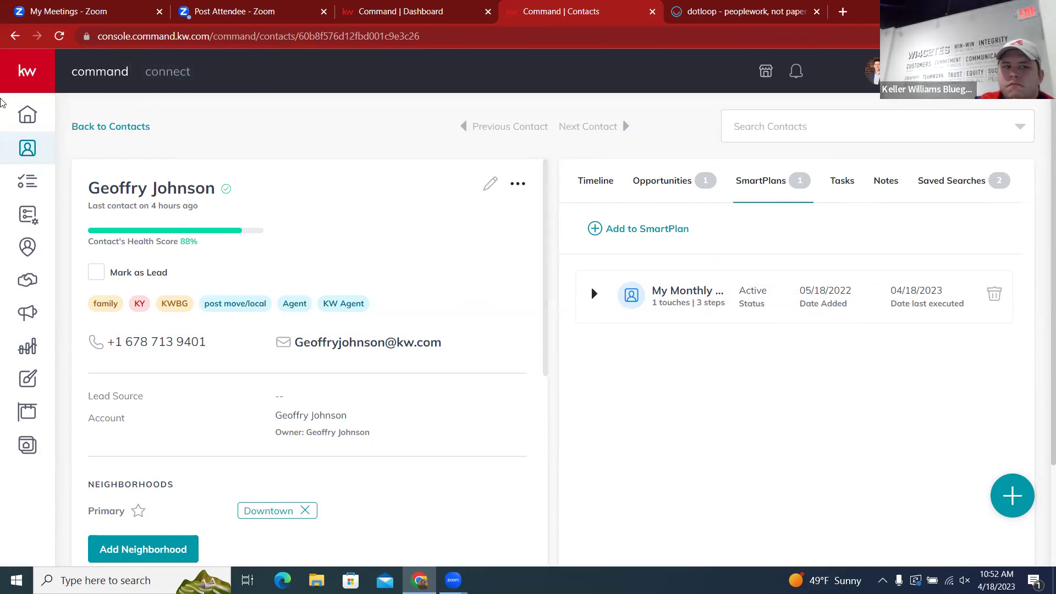
Navigate via the opportunities pipeline and home dashboard to the My SmartPlans page
{"action": "left_click", "coordinate": [23, 73]}
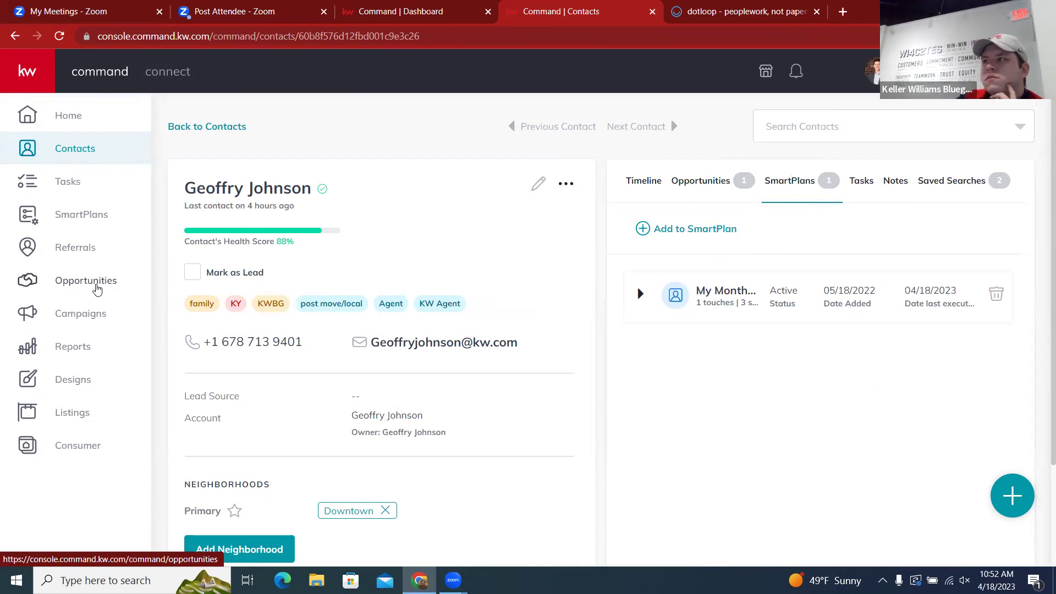
{"action": "left_click", "coordinate": [97, 289]}
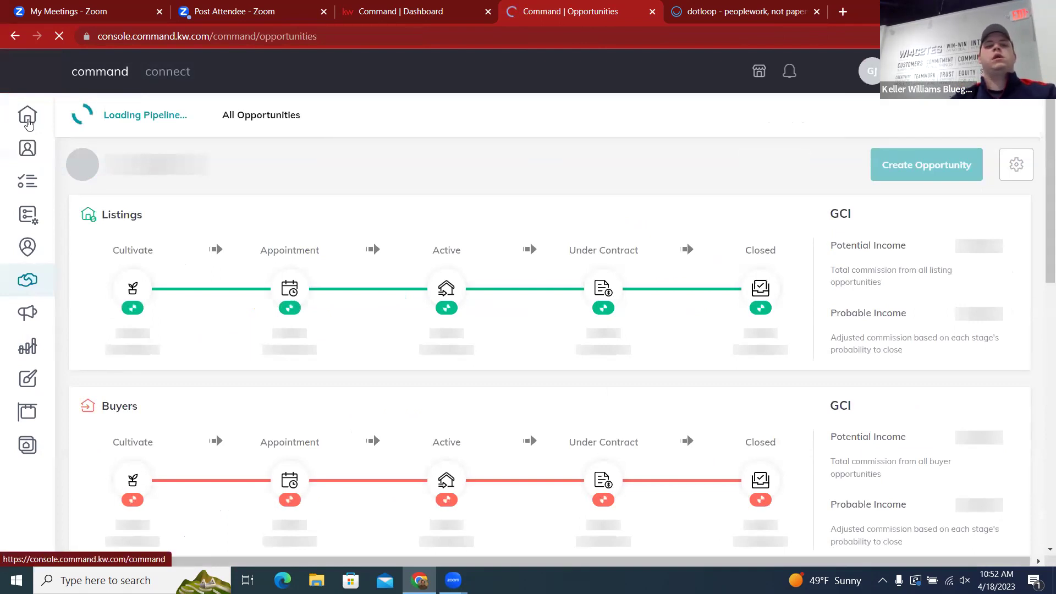
{"action": "left_click", "coordinate": [30, 123]}
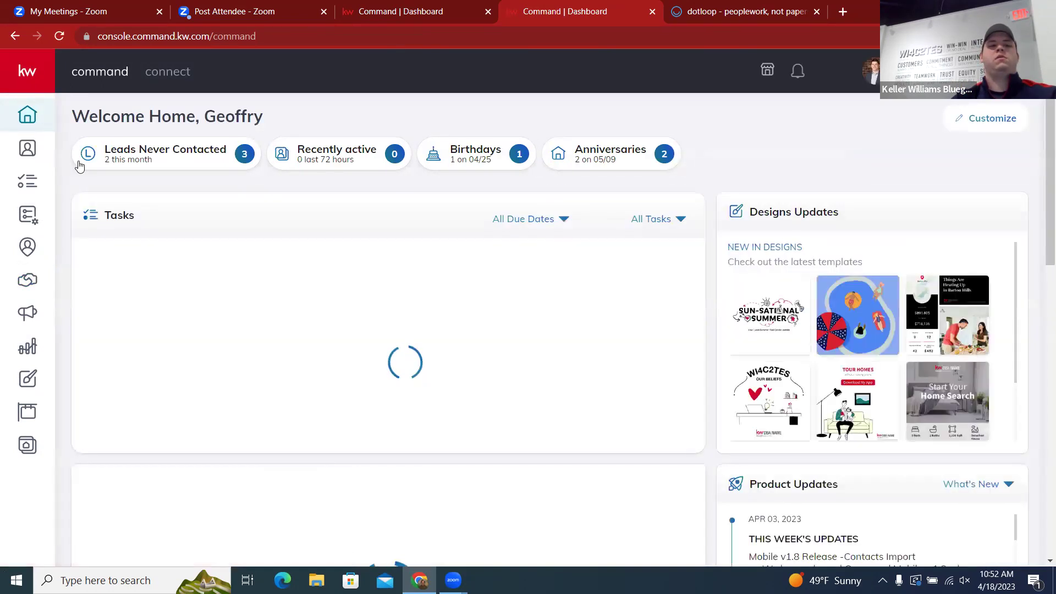
{"action": "mouse_move", "coordinate": [87, 226]}
{"action": "left_click", "coordinate": [87, 218]}
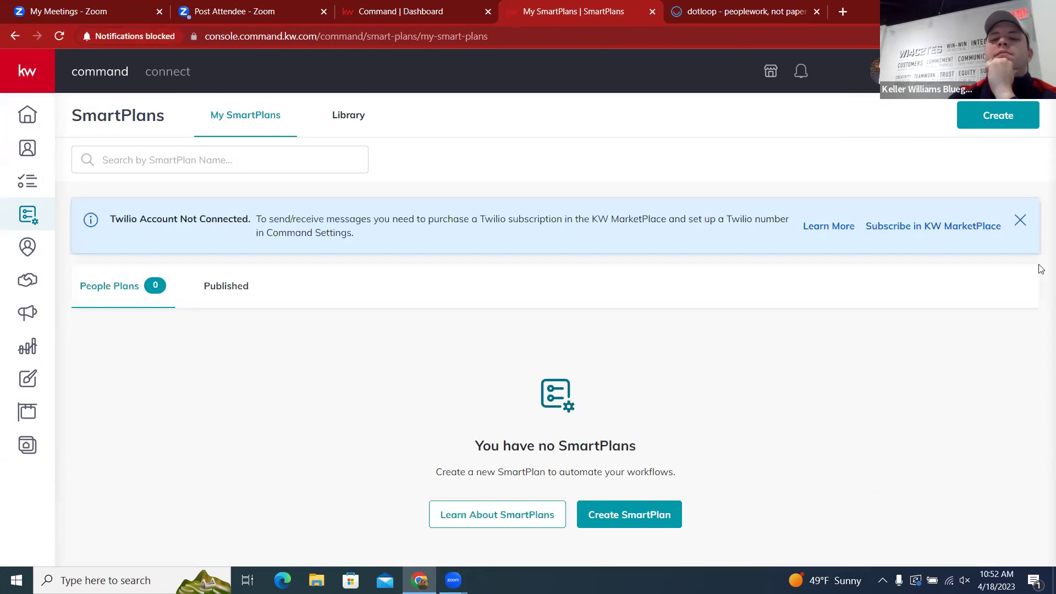
Close the Twilio notice and review the 7 steps of 'Past client continued follow-up'
{"action": "left_click", "coordinate": [1020, 221]}
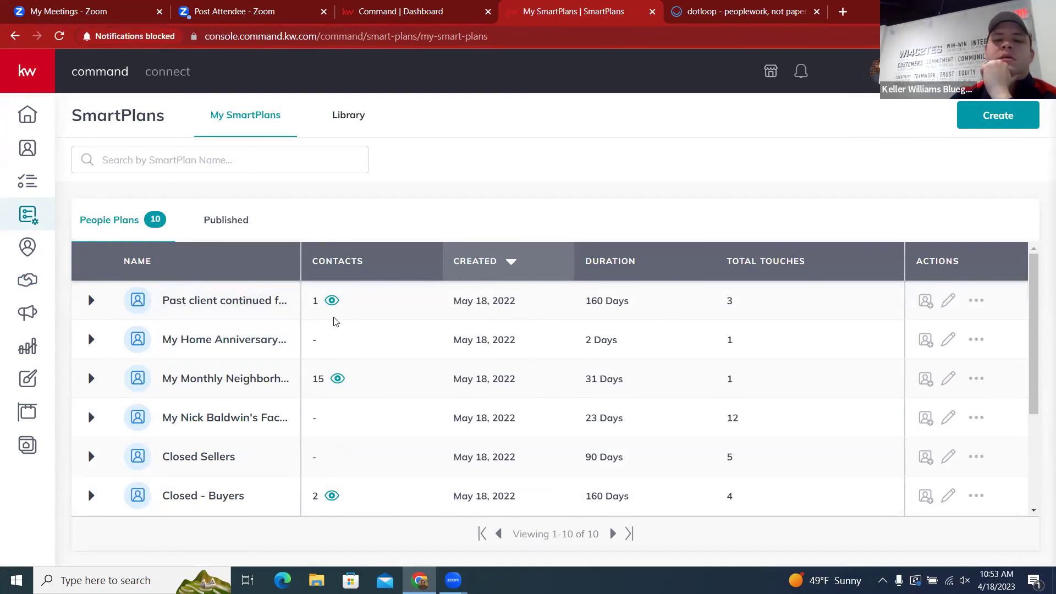
{"action": "left_click", "coordinate": [91, 300]}
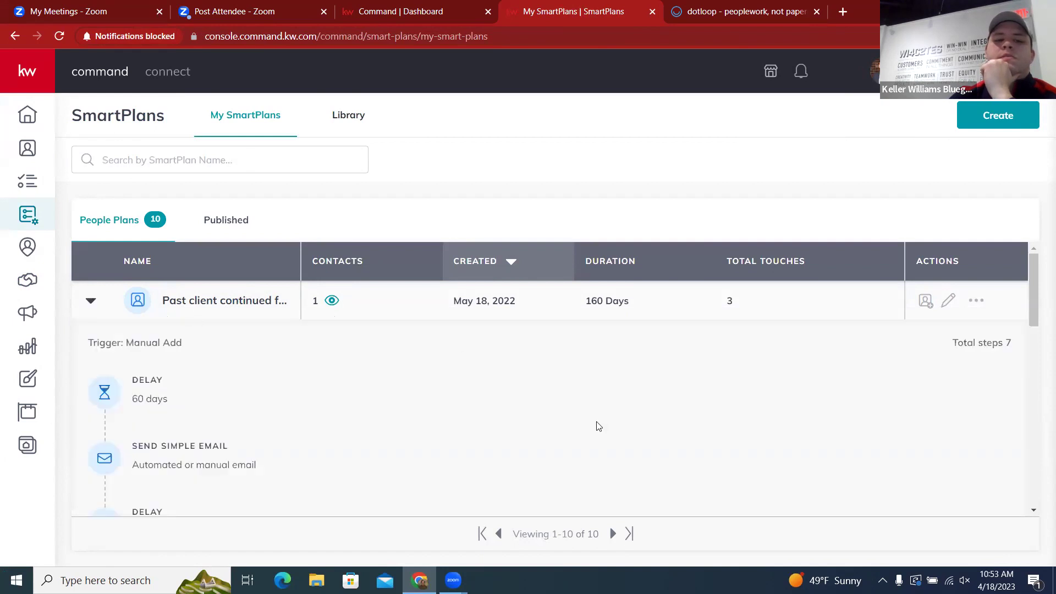
{"action": "scroll", "coordinate": [625, 466], "scroll_direction": "down", "scroll_amount": 3}
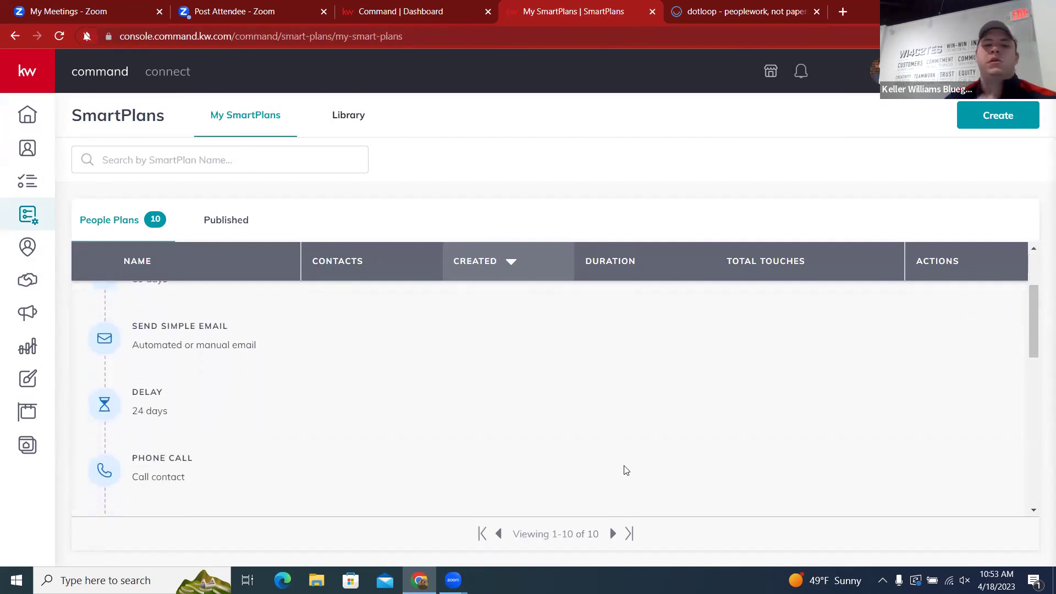
{"action": "scroll", "coordinate": [624, 469], "scroll_direction": "down", "scroll_amount": 1}
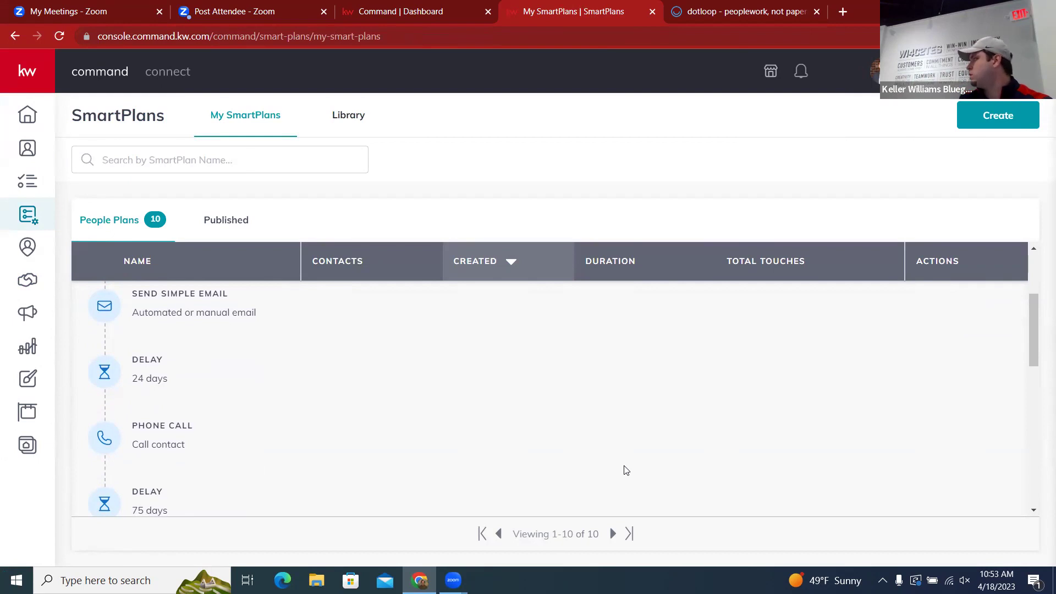
{"action": "scroll", "coordinate": [624, 469], "scroll_direction": "down", "scroll_amount": 4}
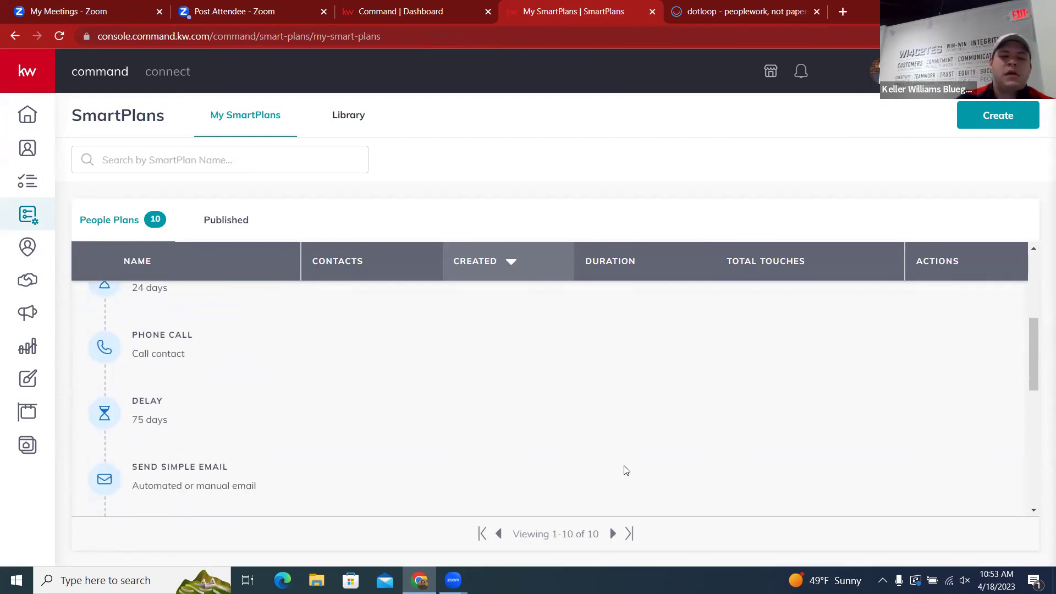
{"action": "scroll", "coordinate": [624, 469], "scroll_direction": "down", "scroll_amount": 1}
{"action": "scroll", "coordinate": [625, 469], "scroll_direction": "up", "scroll_amount": 10}
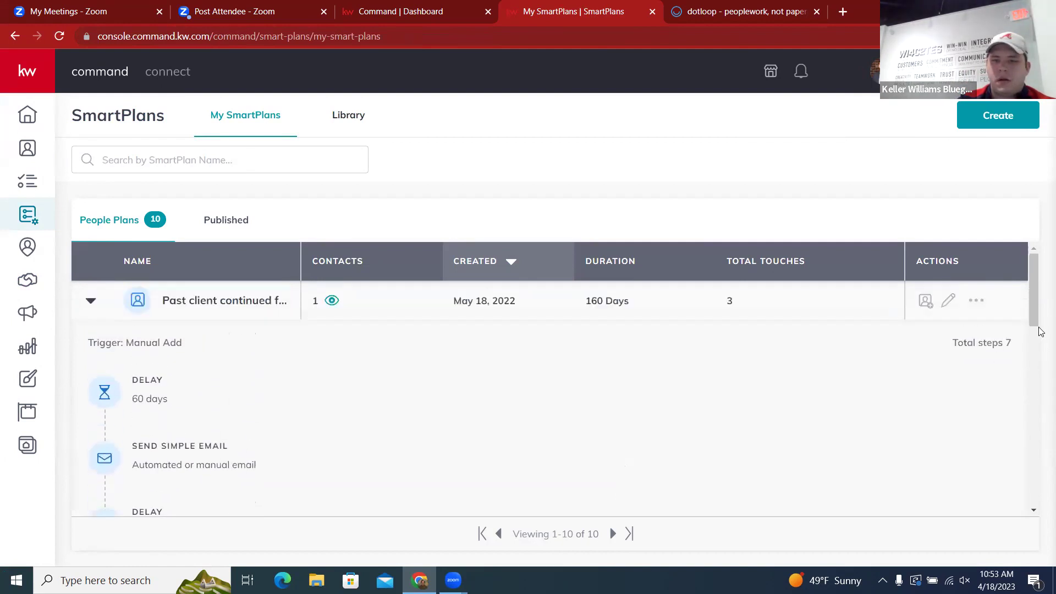
Open the Past client continued follow up plan (60-day delay, How are you? email) for editing
{"action": "left_click", "coordinate": [976, 301]}
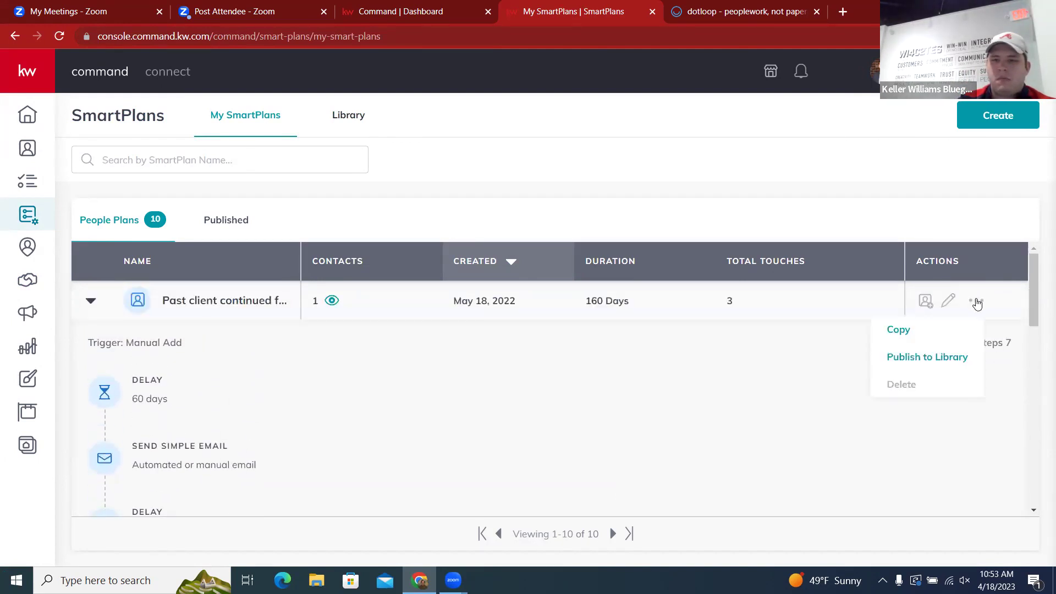
{"action": "left_click", "coordinate": [948, 303]}
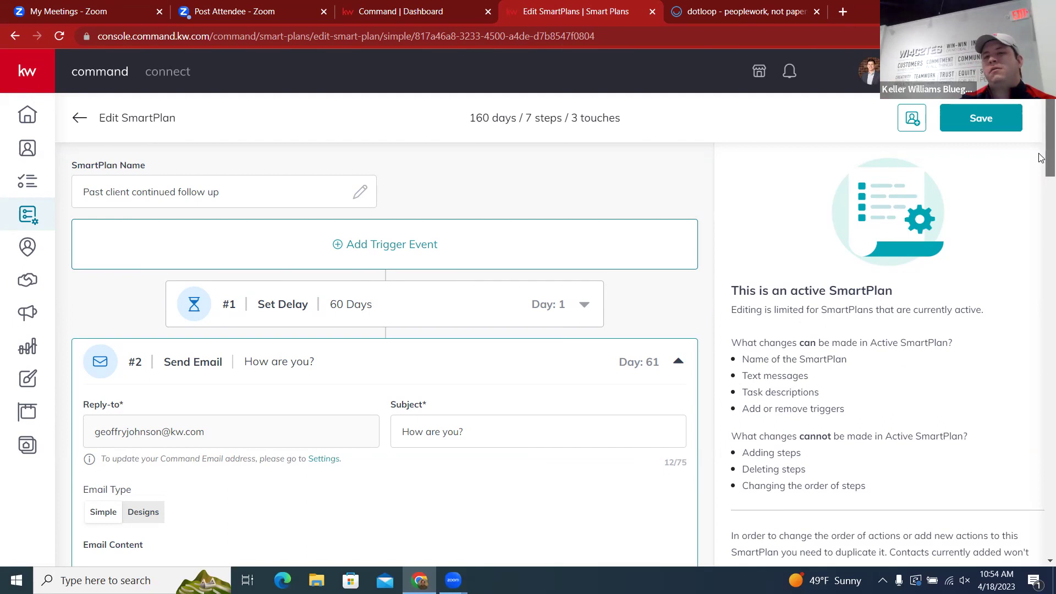
{"action": "scroll", "coordinate": [1041, 158], "scroll_direction": "down", "scroll_amount": 4}
{"action": "left_click_drag", "start_coordinate": [1041, 207], "coordinate": [1040, 246]}
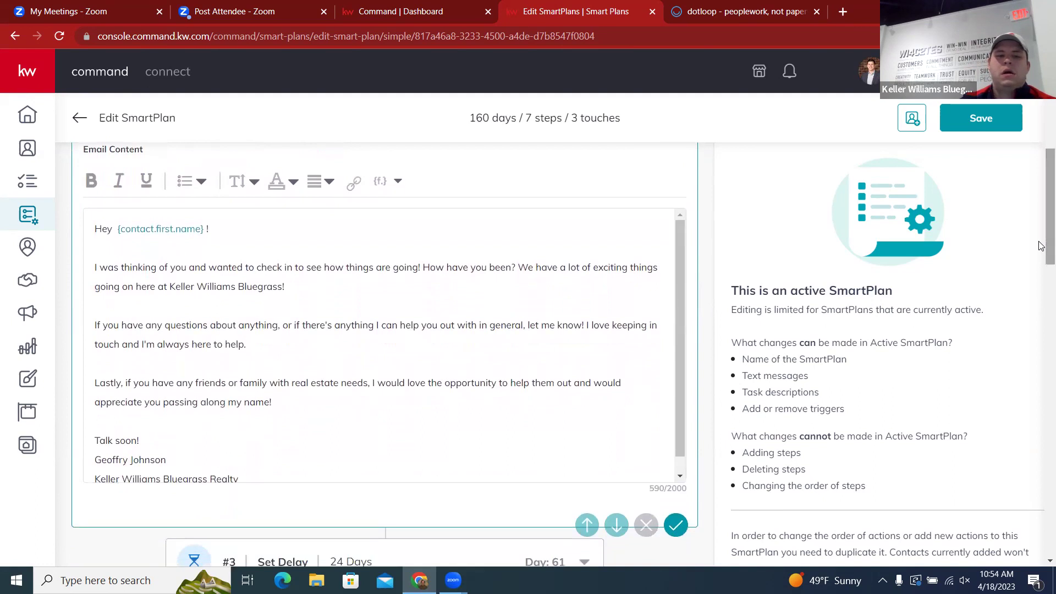
{"action": "mouse_move", "coordinate": [1041, 252]}
{"action": "left_mouse_down"}
{"action": "mouse_move", "coordinate": [1037, 175]}
{"action": "mouse_move", "coordinate": [1038, 255]}
{"action": "left_mouse_up"}
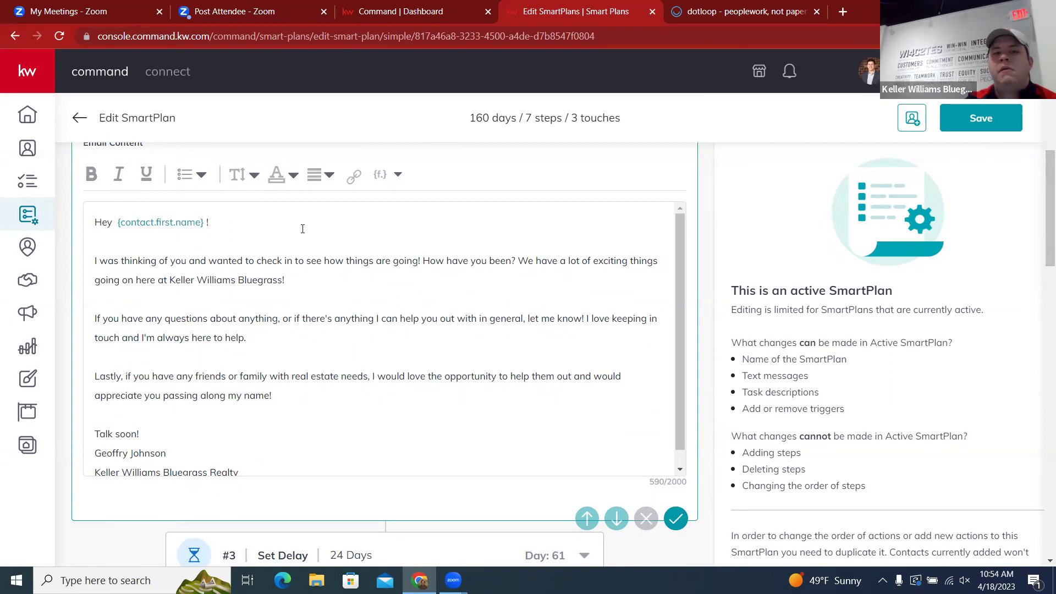
{"action": "left_click", "coordinate": [399, 176]}
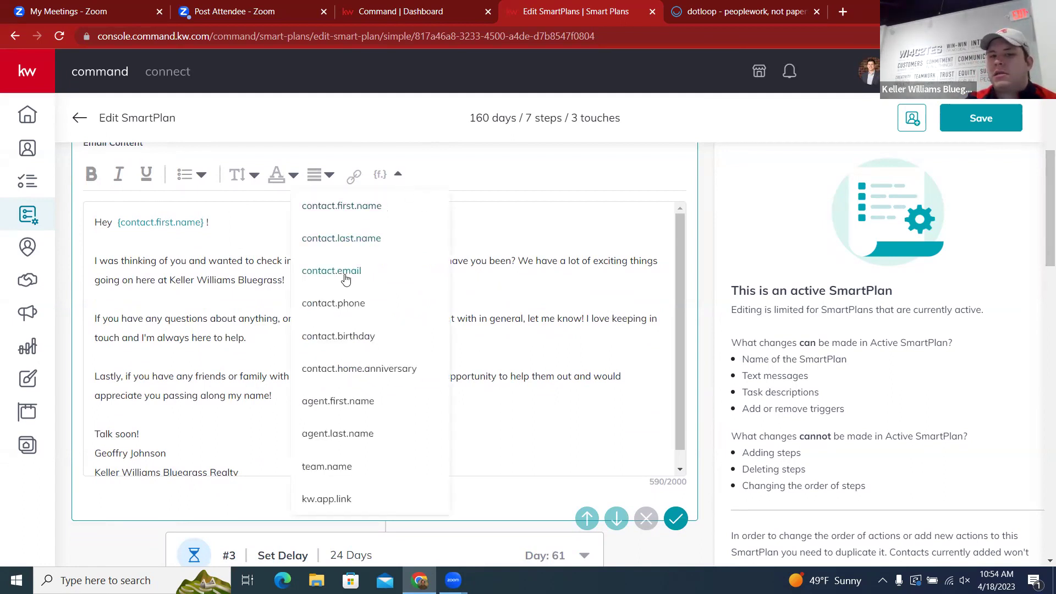
{"action": "left_click", "coordinate": [399, 176]}
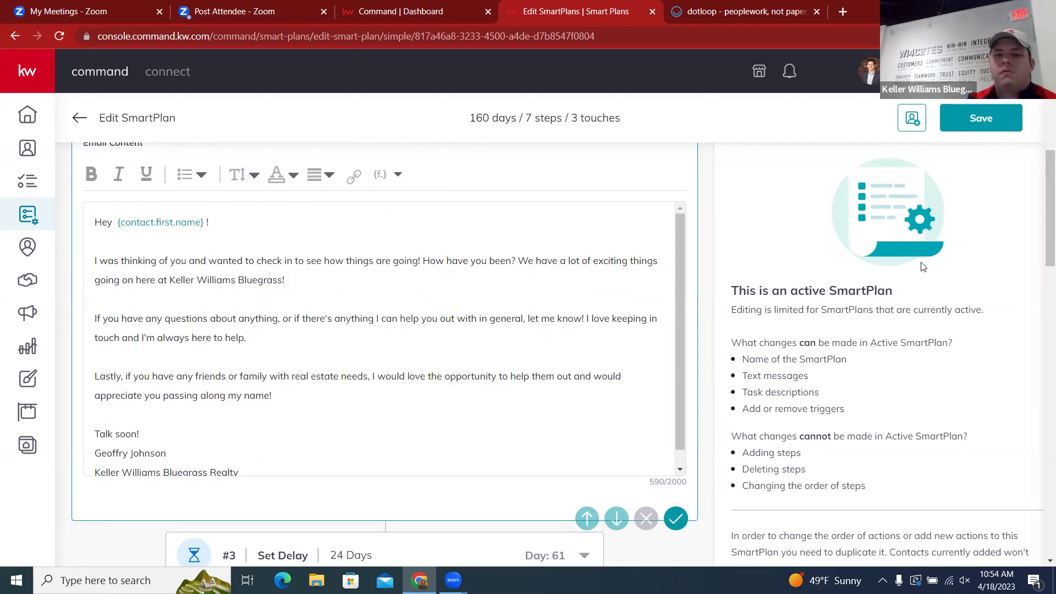
{"action": "scroll", "coordinate": [1041, 269], "scroll_direction": "down", "scroll_amount": 1}
{"action": "scroll", "coordinate": [1040, 269], "scroll_direction": "down", "scroll_amount": 5}
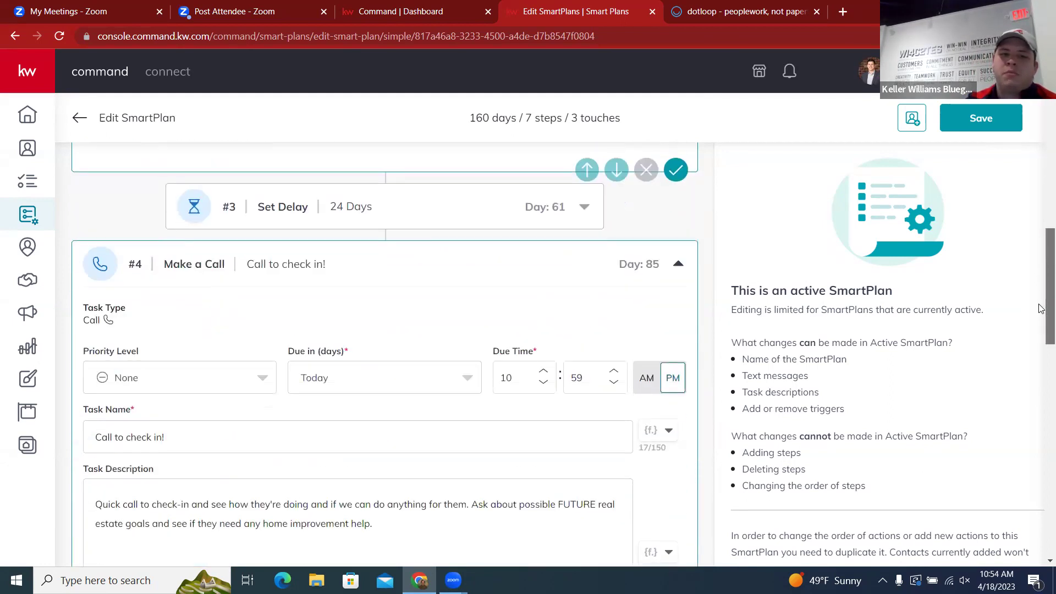
{"action": "scroll", "coordinate": [1041, 308], "scroll_direction": "down", "scroll_amount": 5}
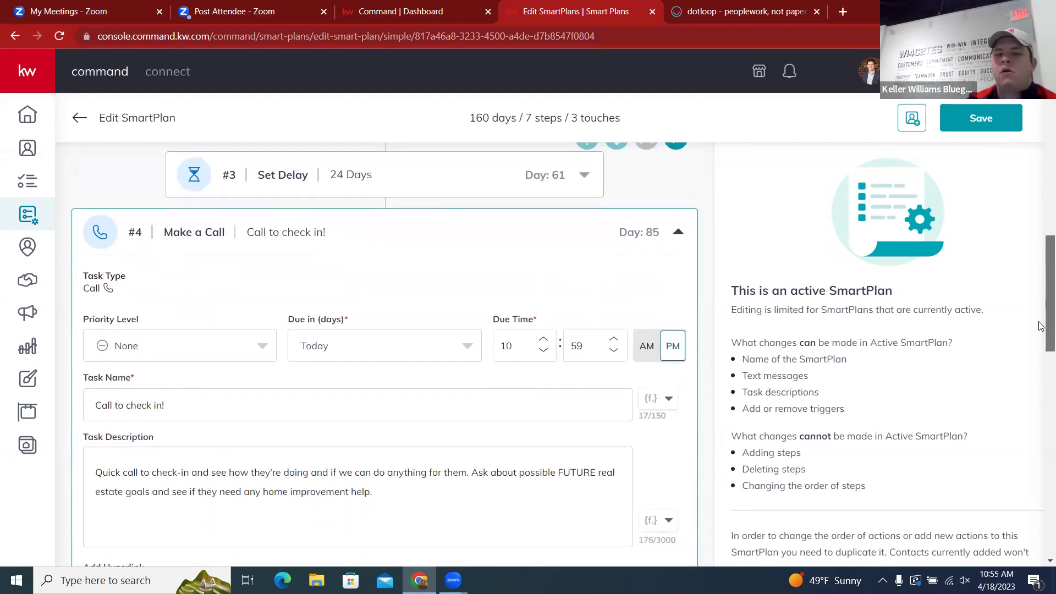
{"action": "scroll", "coordinate": [1041, 380], "scroll_direction": "down", "scroll_amount": 2}
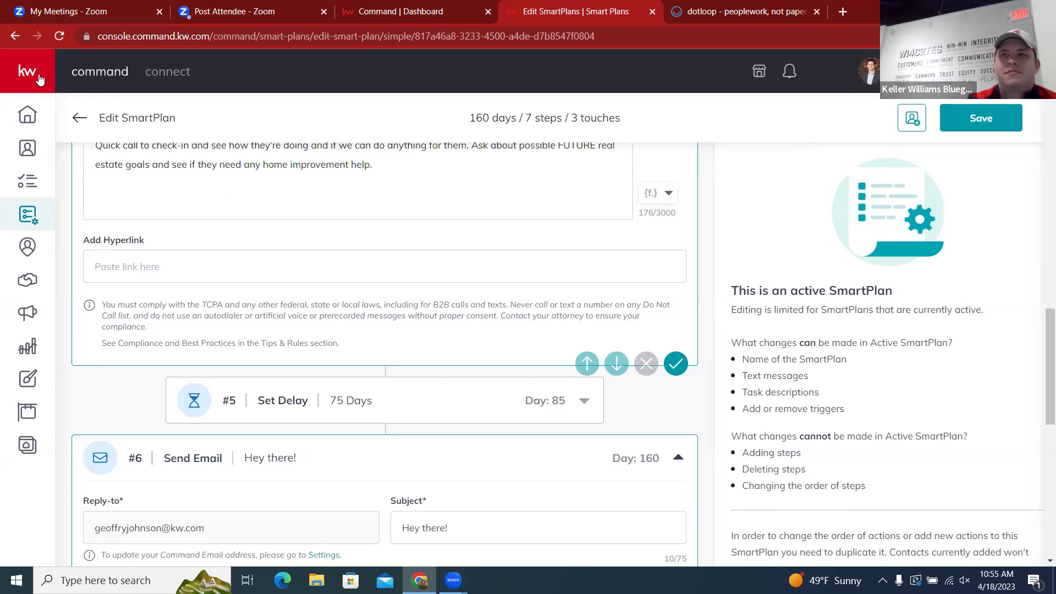
{"action": "mouse_move", "coordinate": [25, 128]}
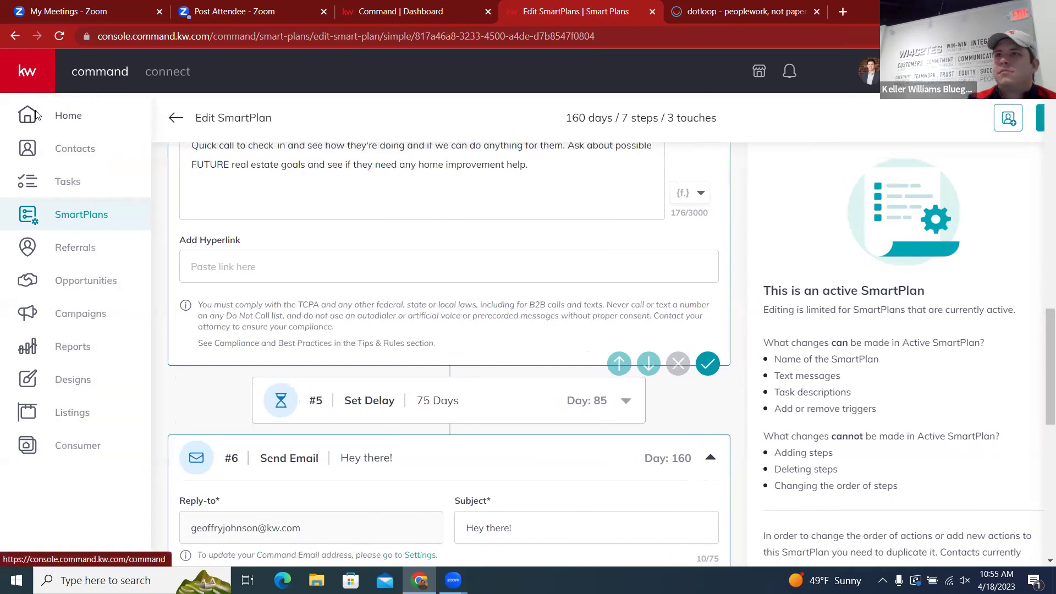
Leave the plan editor for the home dashboard, discarding the unsaved plan changes
{"action": "left_click", "coordinate": [36, 115]}
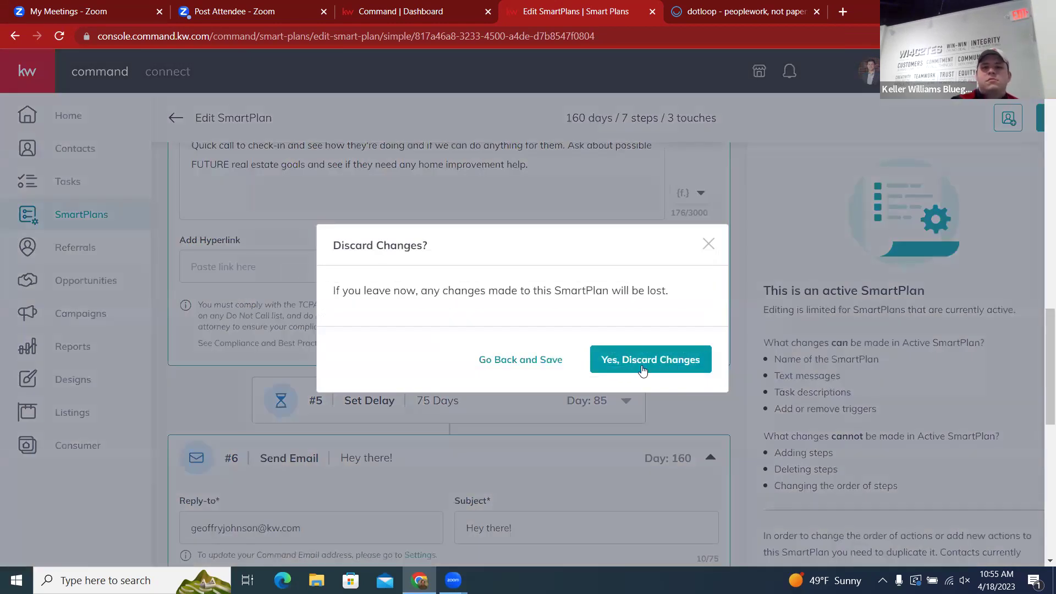
{"action": "left_click", "coordinate": [671, 359]}
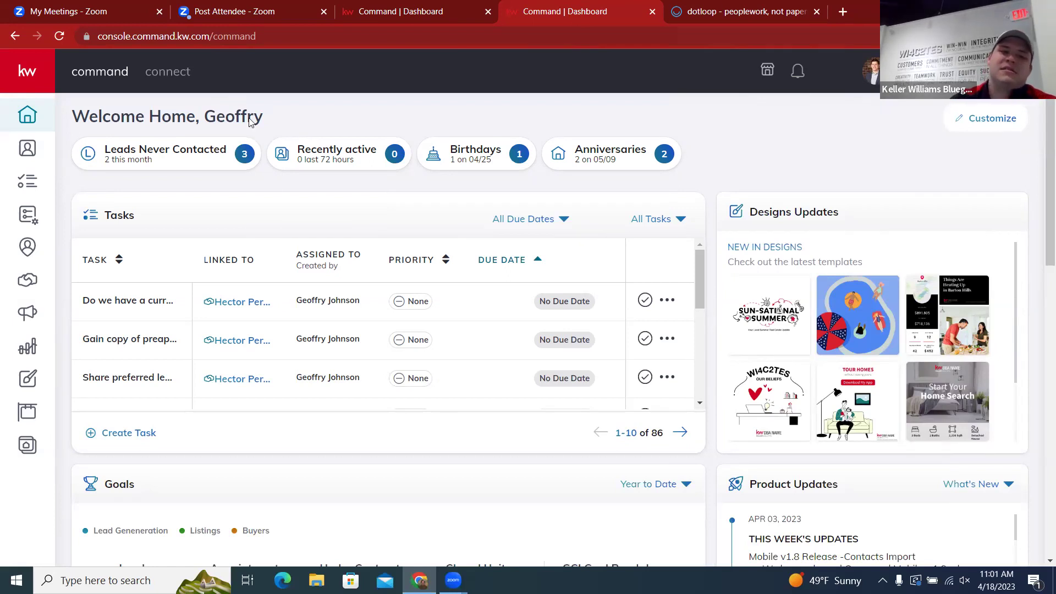
Show the 2 Active buyer opportunities ($2.77M volume) from the Opportunities pipeline
{"action": "left_click", "coordinate": [28, 284]}
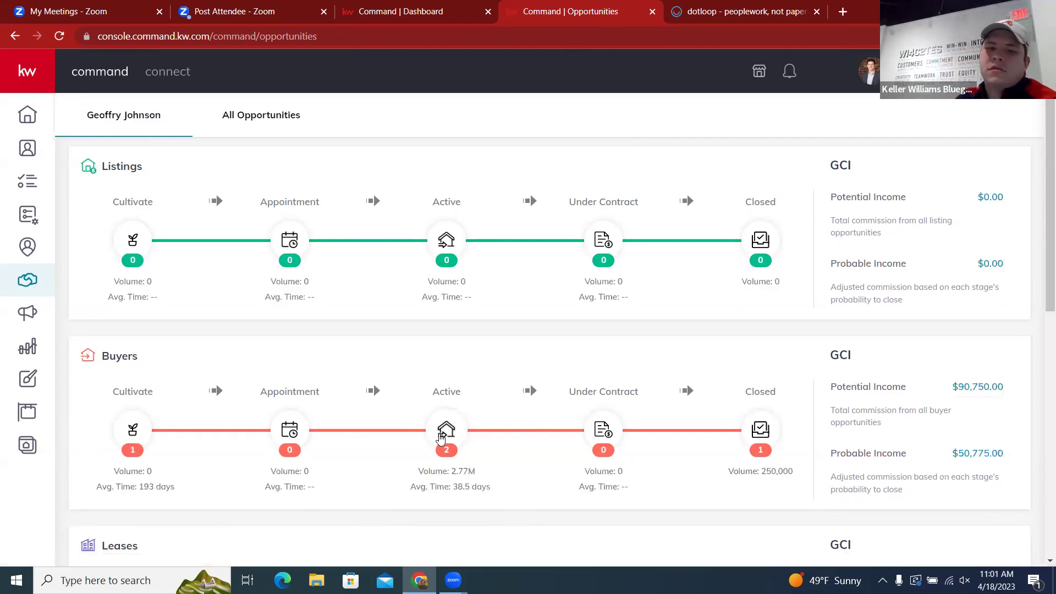
{"action": "left_click", "coordinate": [439, 436]}
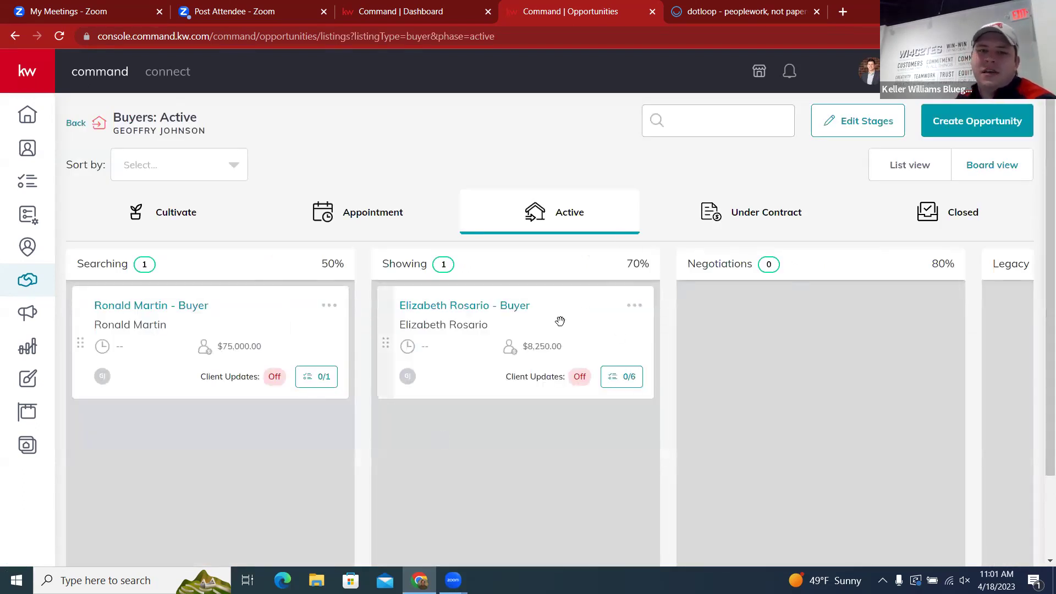
{"action": "left_click", "coordinate": [622, 379]}
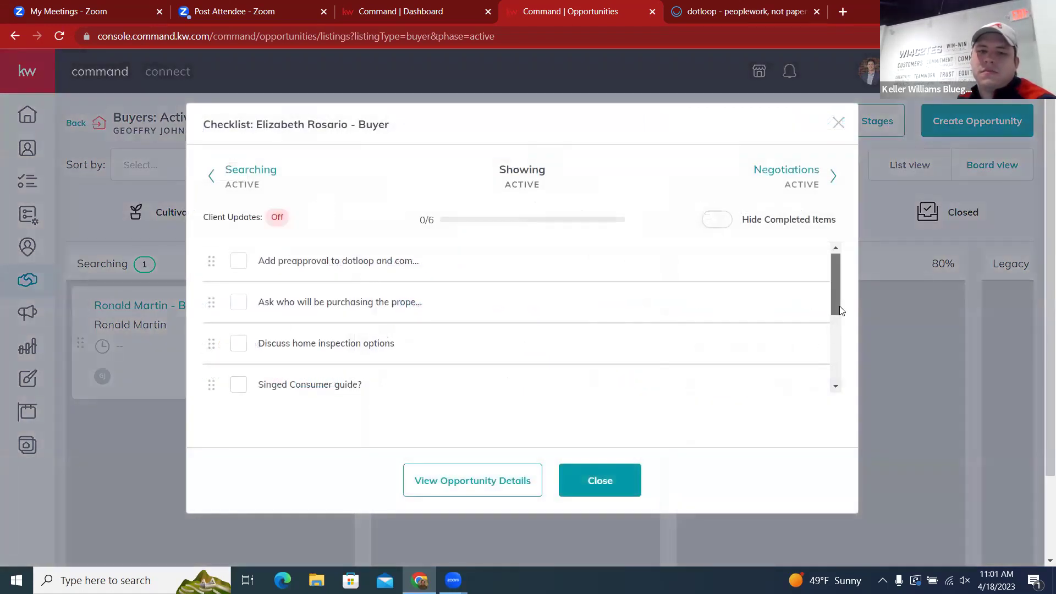
{"action": "scroll", "coordinate": [839, 306], "scroll_direction": "down", "scroll_amount": 1}
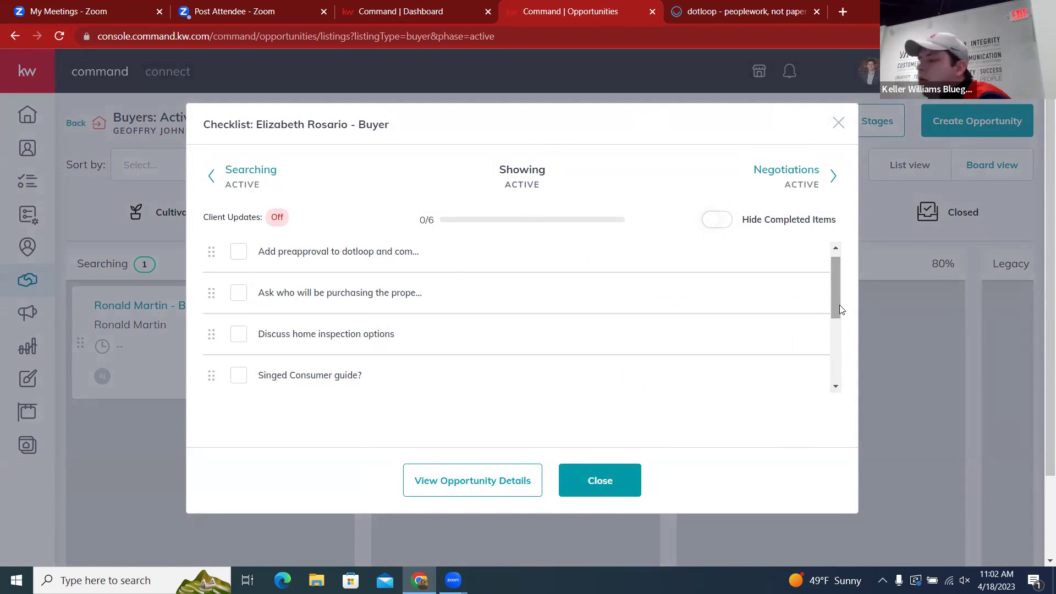
{"action": "left_click", "coordinate": [618, 492]}
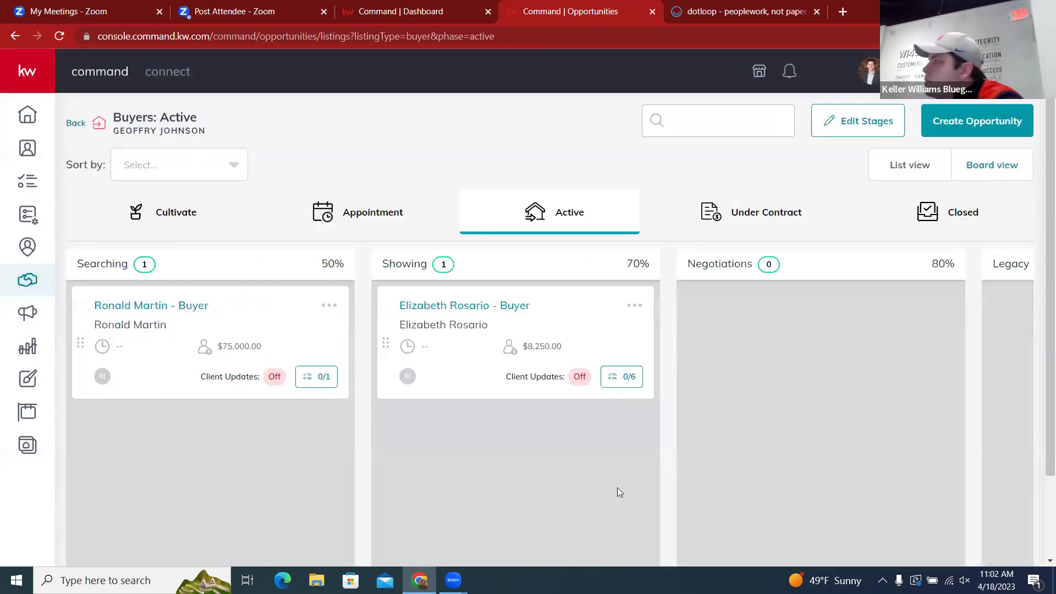